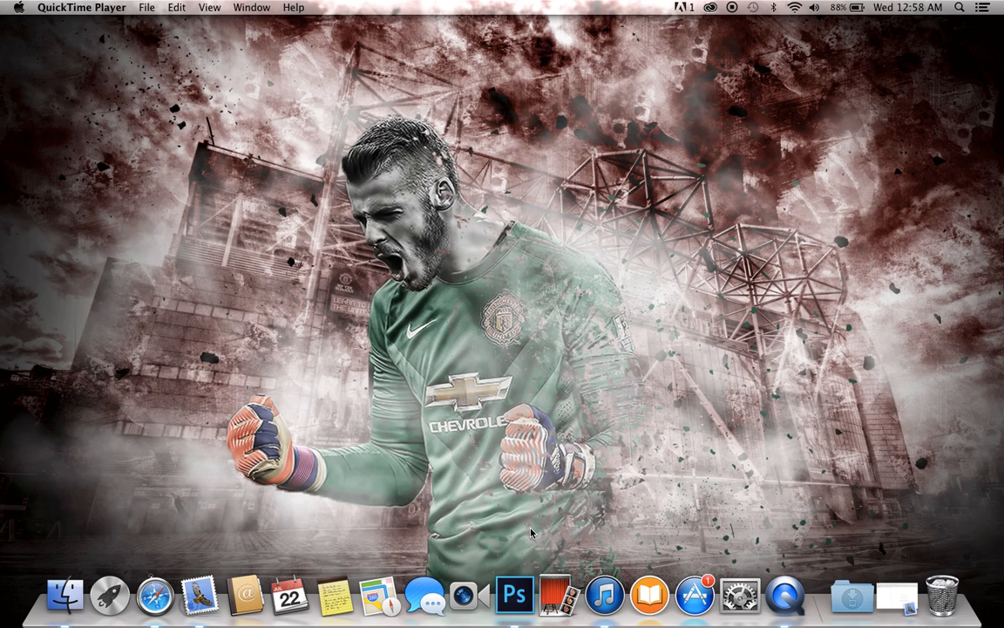
Step: Switch to Photoshop and open USATSI_8515377.jpg from the Gray-tagged files in Finder
left_click(516, 594)
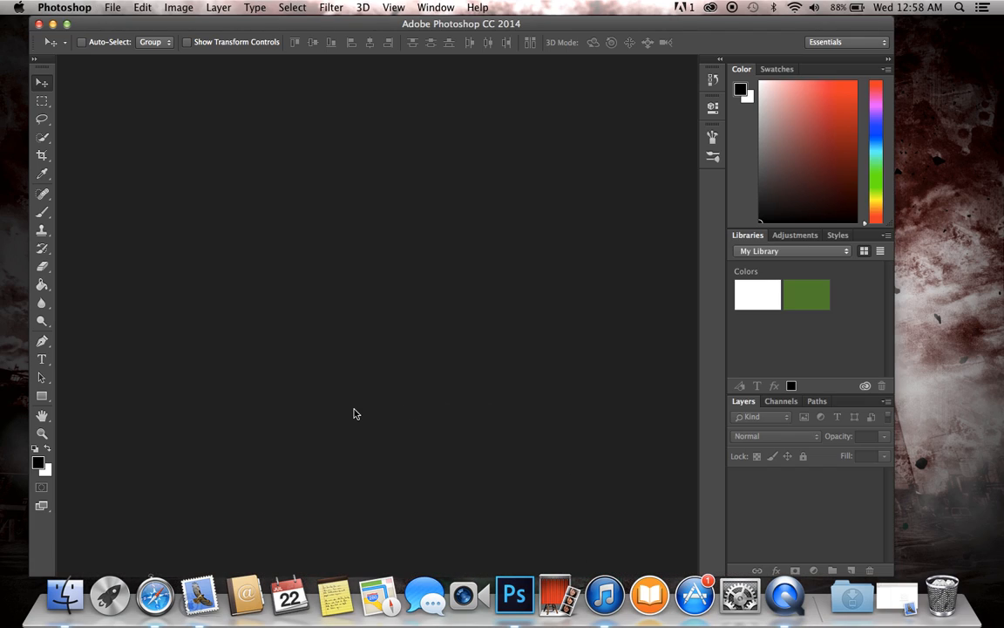
left_click(65, 594)
scroll(259, 466, "down", 5)
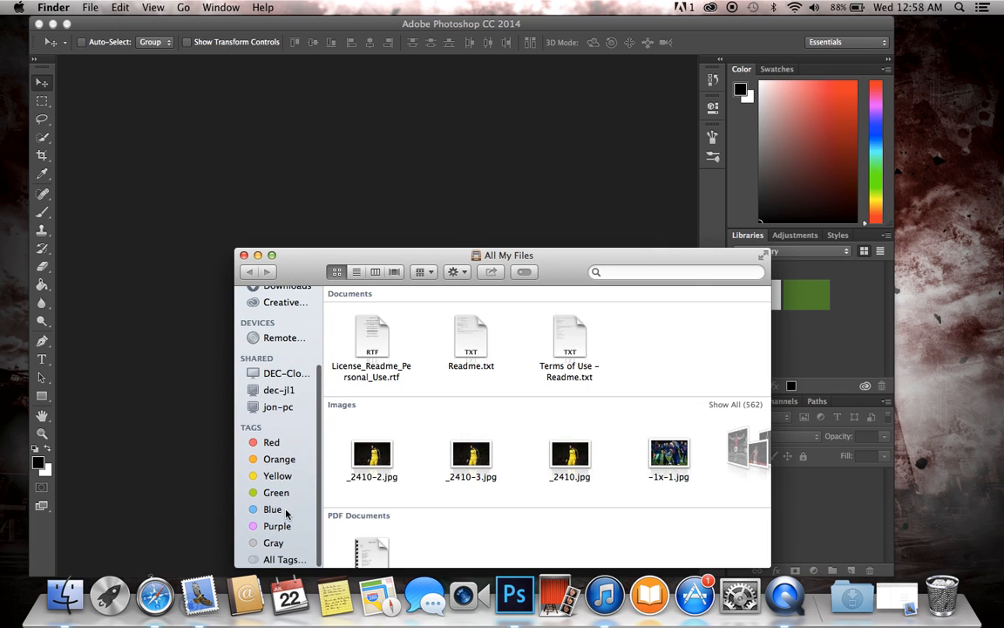
left_click(277, 541)
left_click_drag(375, 316, 401, 180)
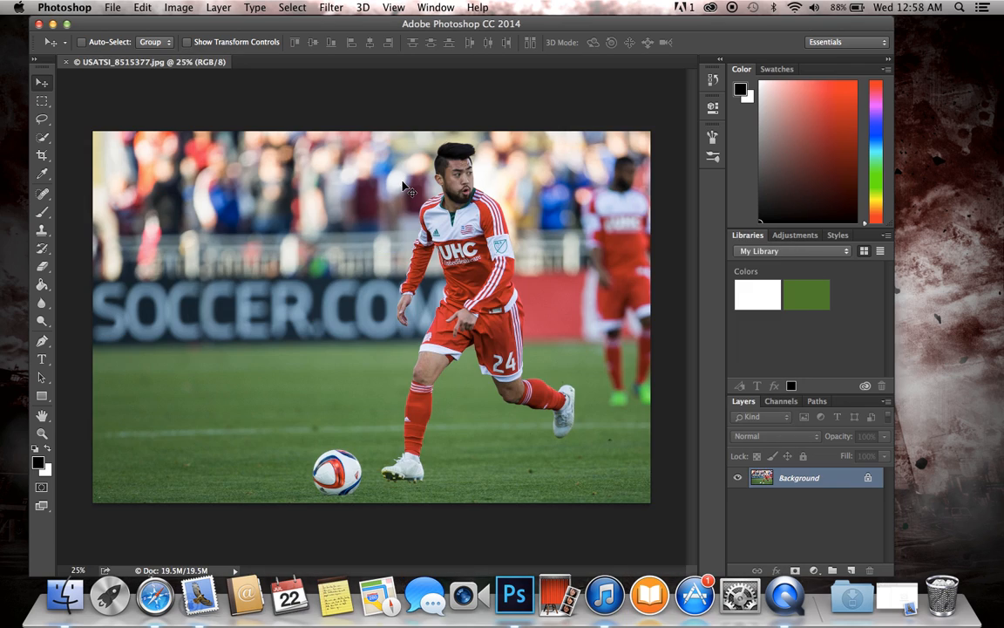
scroll(428, 279, "up", 3)
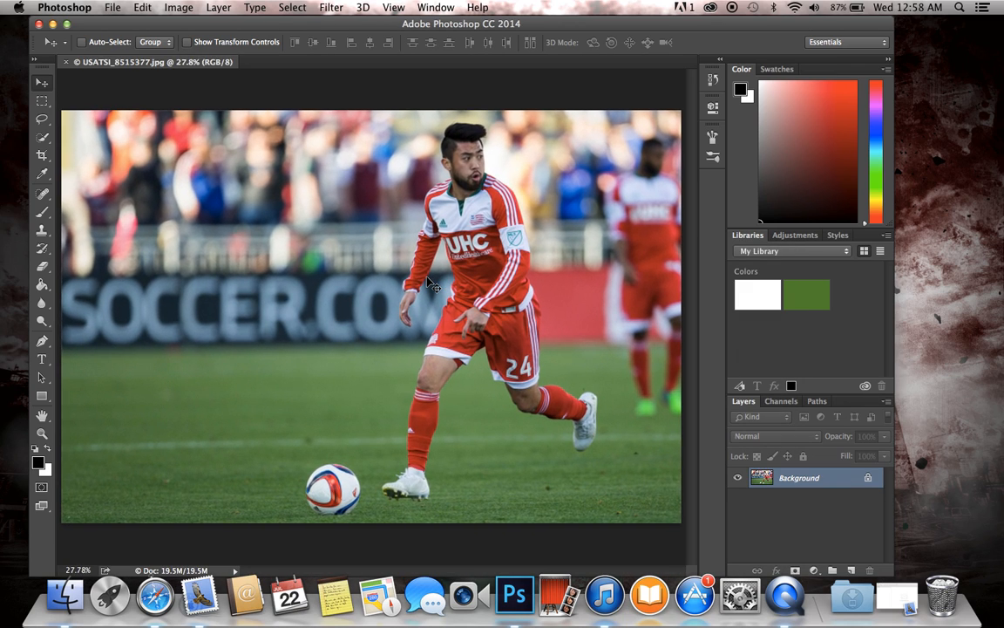
Step: Crop the photo to a 1 : 1 (Square) ratio, shifting it so the player and the ball fit inside the frame
left_click(41, 154)
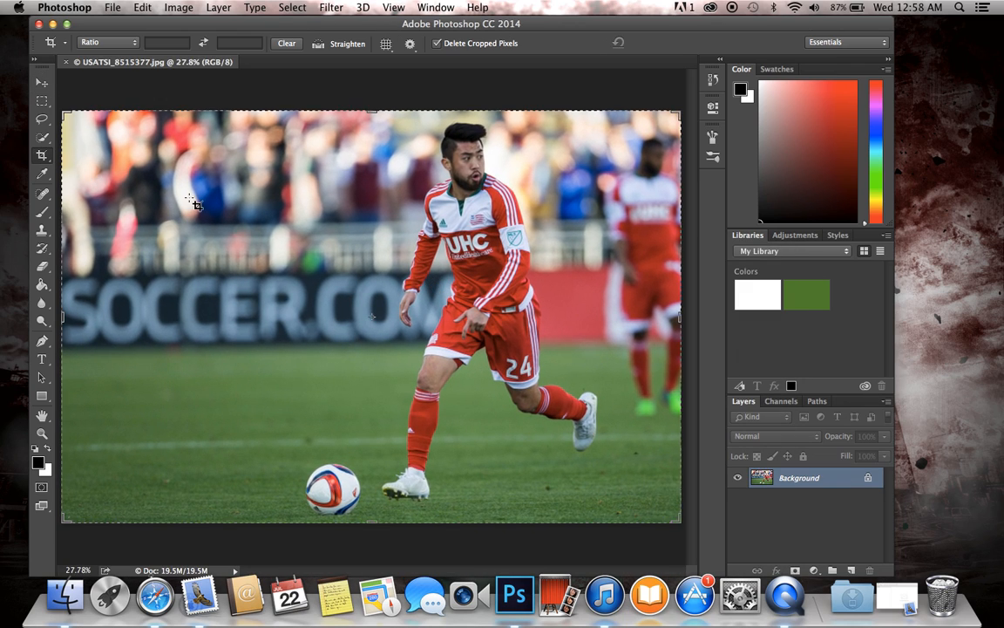
left_click(104, 42)
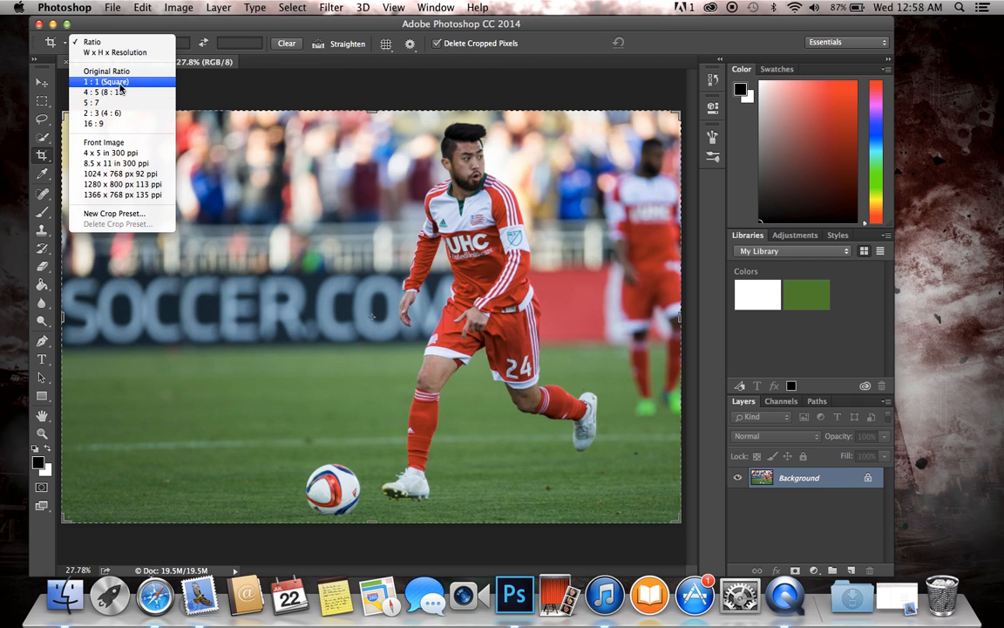
left_click(120, 88)
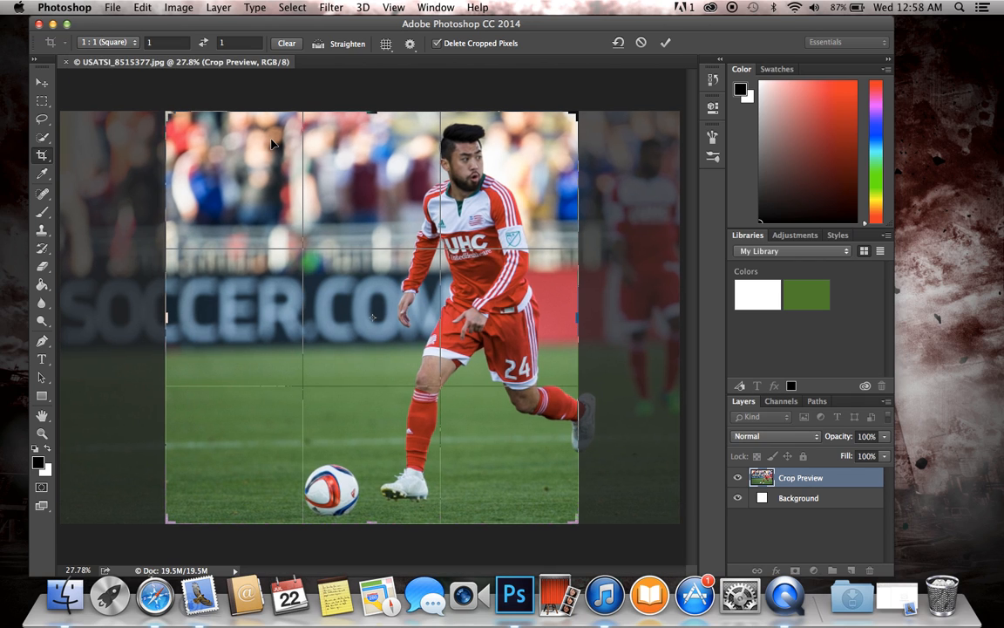
left_click_drag(497, 294, 410, 294)
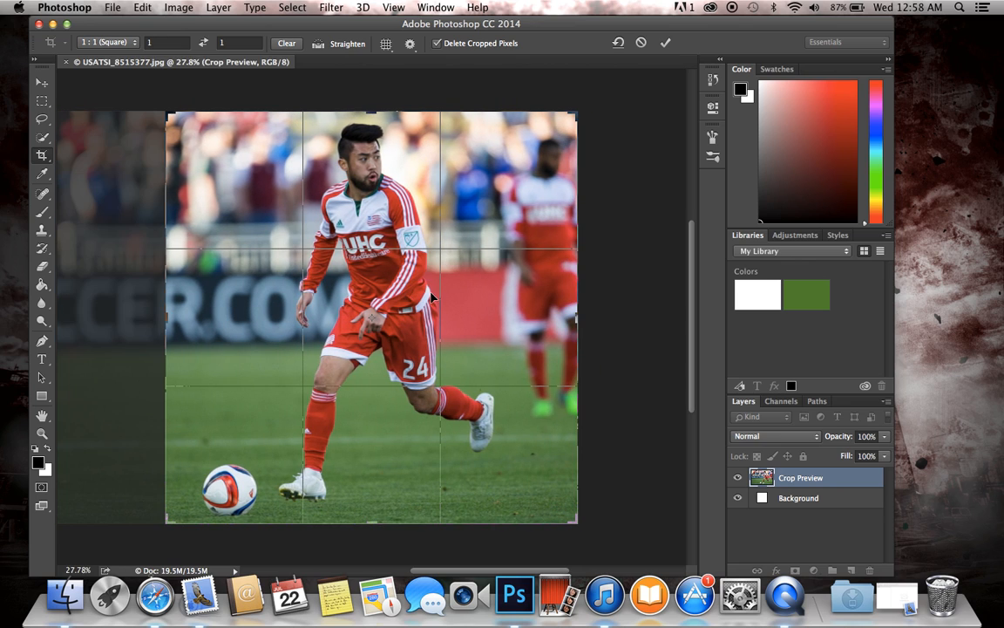
key("Return")
key("super+0")
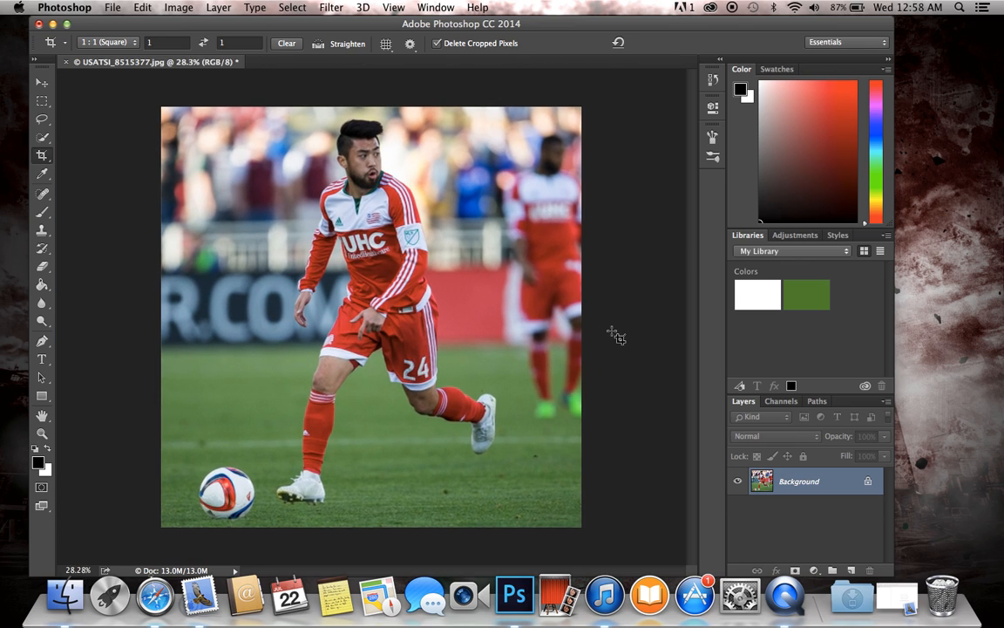
scroll(612, 332, "down", 1)
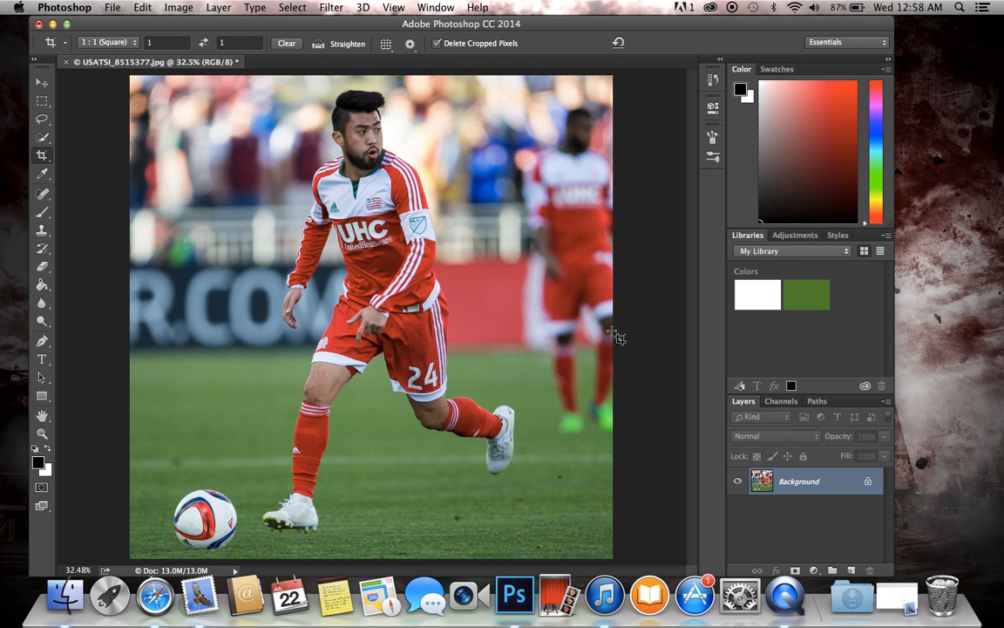
left_click(335, 7)
left_click(599, 298)
scroll(417, 272, "up", 5)
scroll(421, 276, "up", 5)
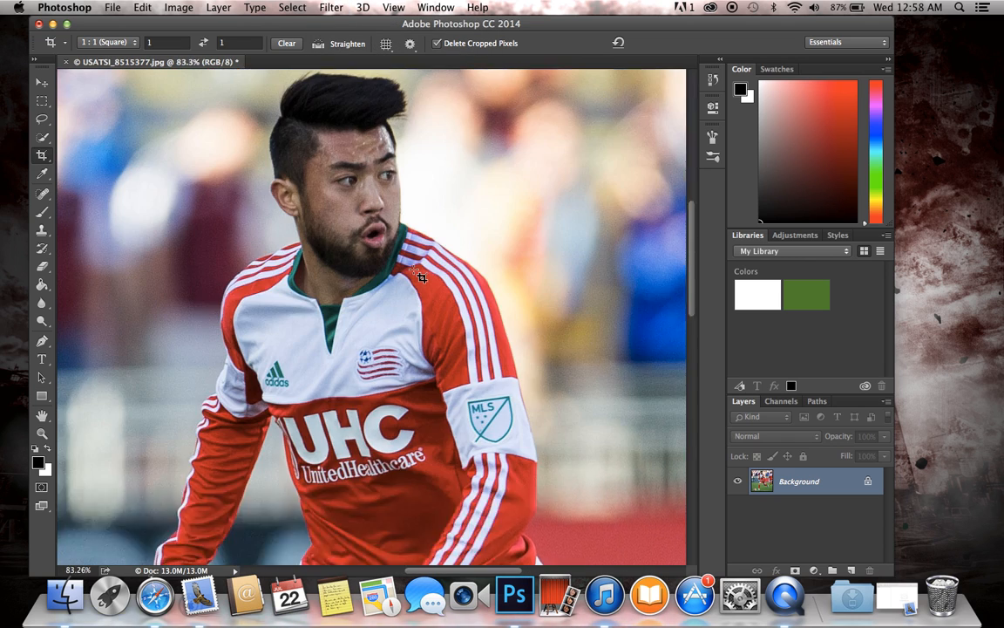
scroll(421, 273, "down", 7)
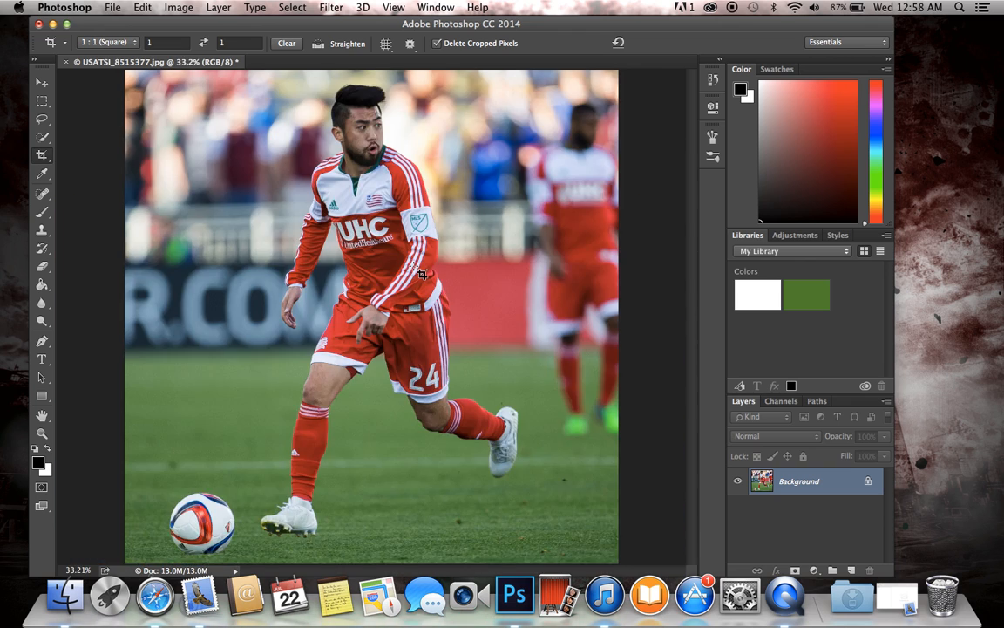
scroll(421, 274, "up", 2)
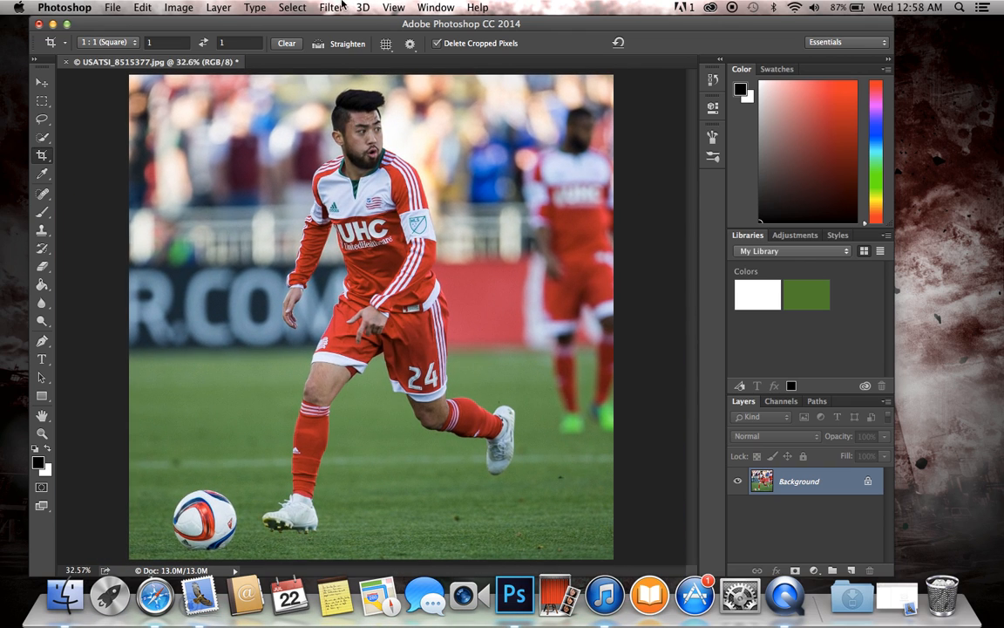
Step: Launch the Topaz Adjust 5 filter and apply the Dynamic Pop preset from the HDR Collection
left_click(331, 8)
mouse_move(404, 336)
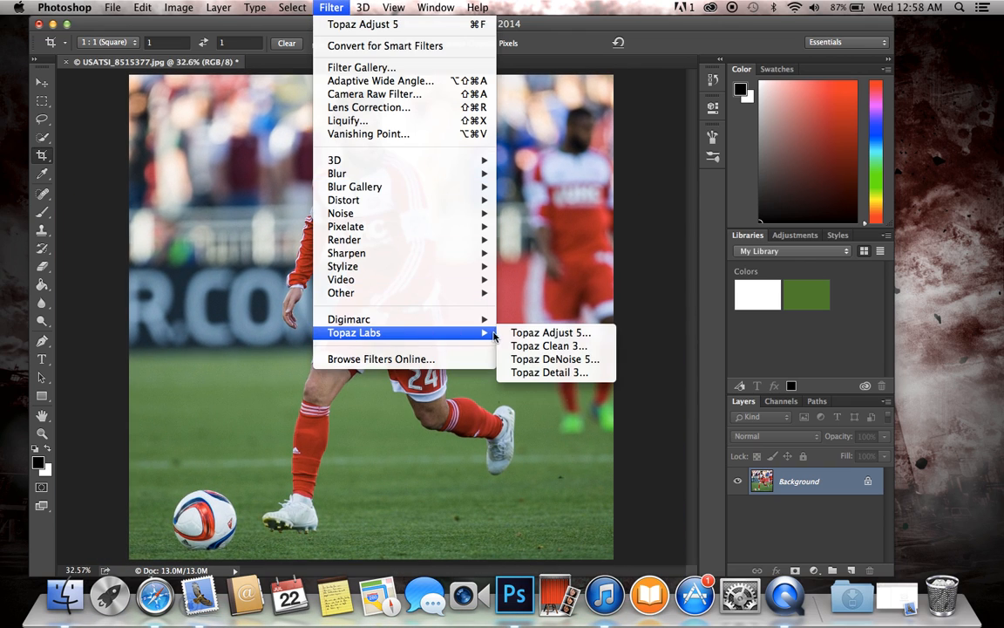
left_click(506, 334)
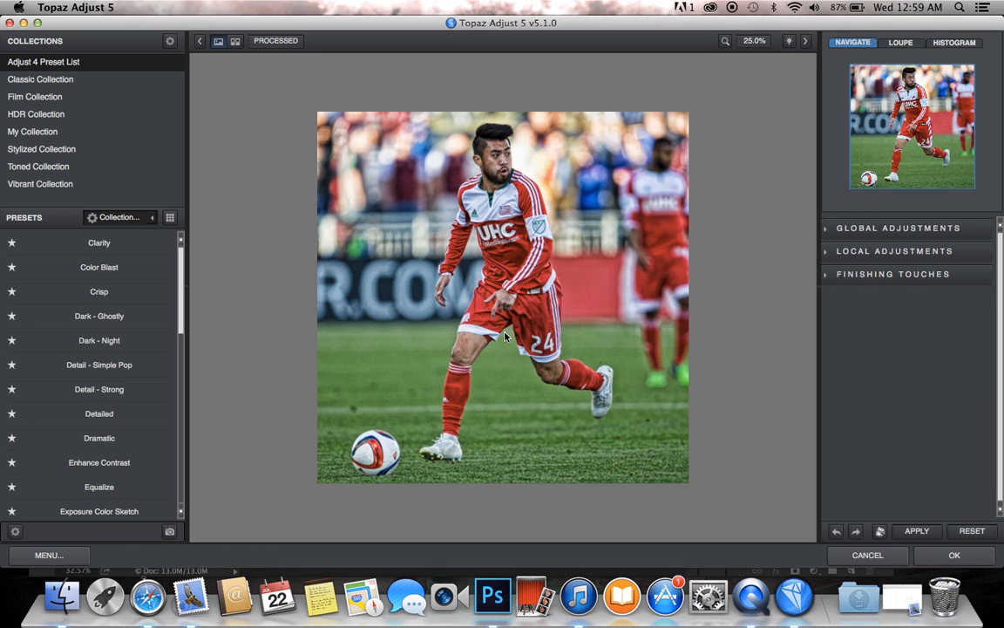
left_click(41, 117)
left_click(99, 266)
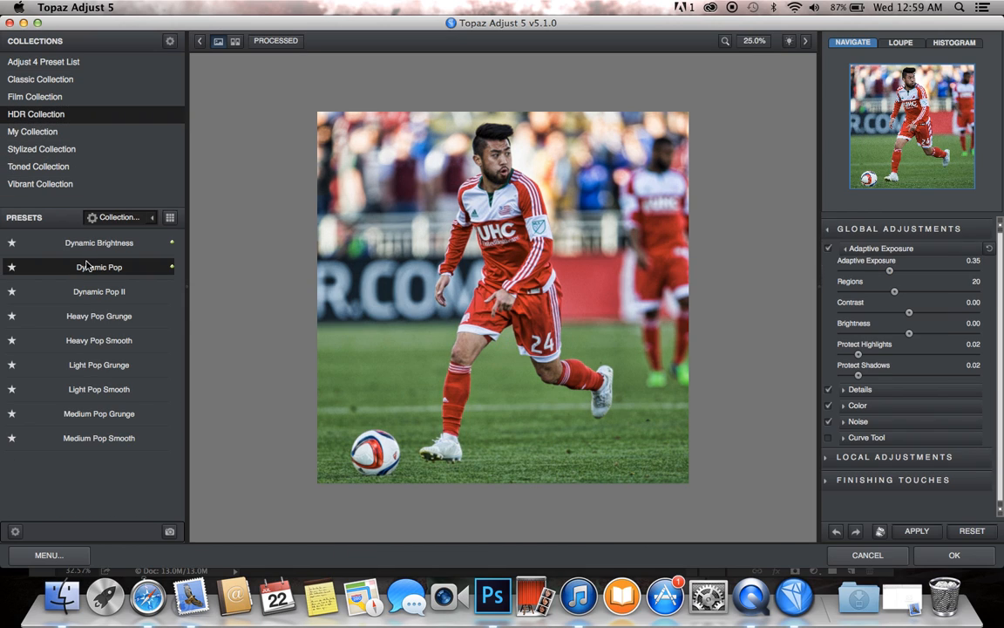
left_click(919, 530)
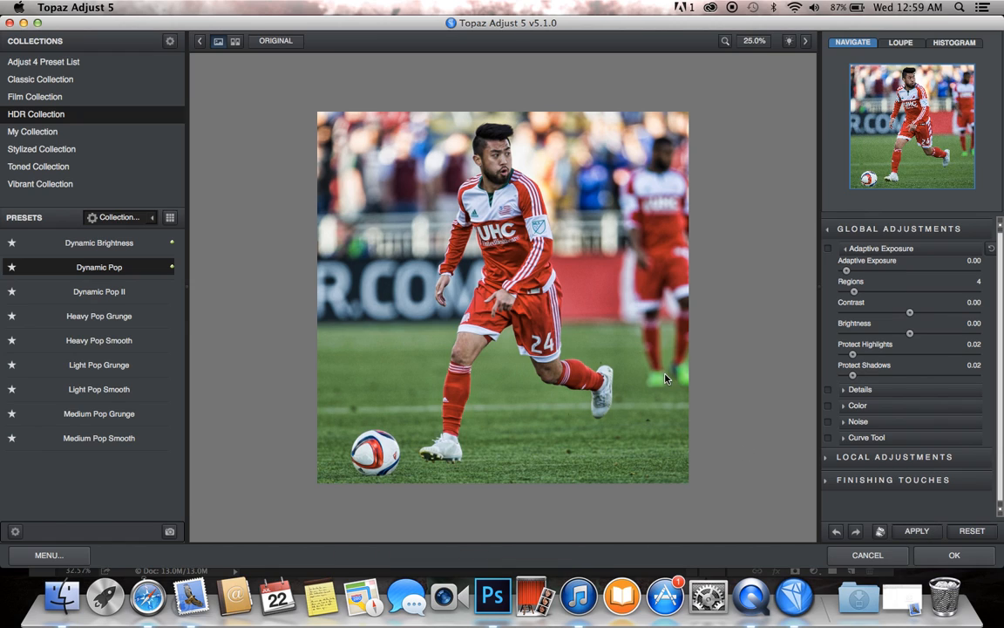
Step: Choose the Psychedelic preset from the Adjust 4 Preset List
left_click(115, 62)
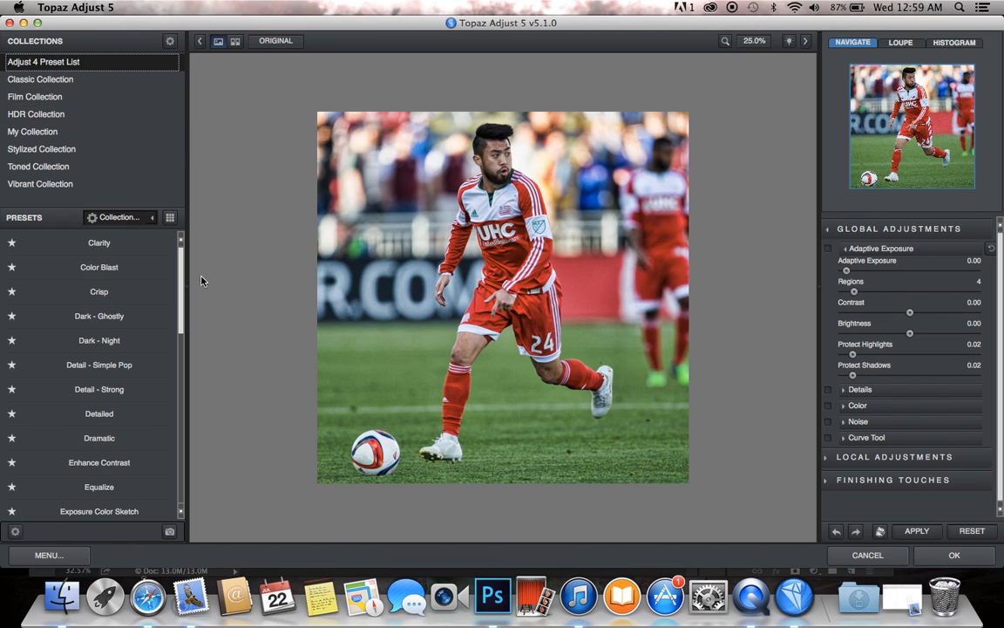
scroll(166, 348, "down", 15)
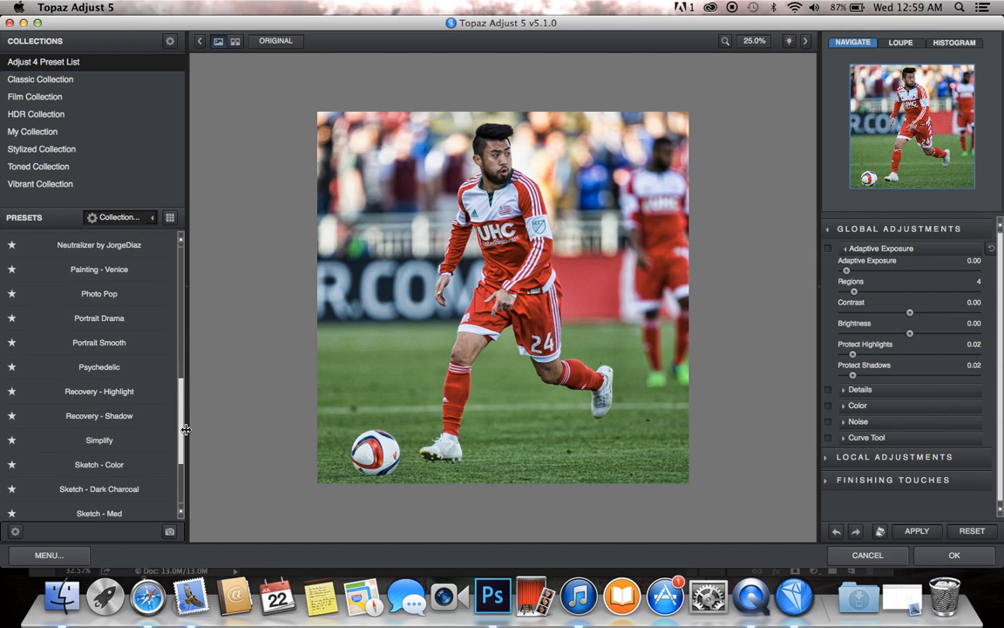
left_click(150, 369)
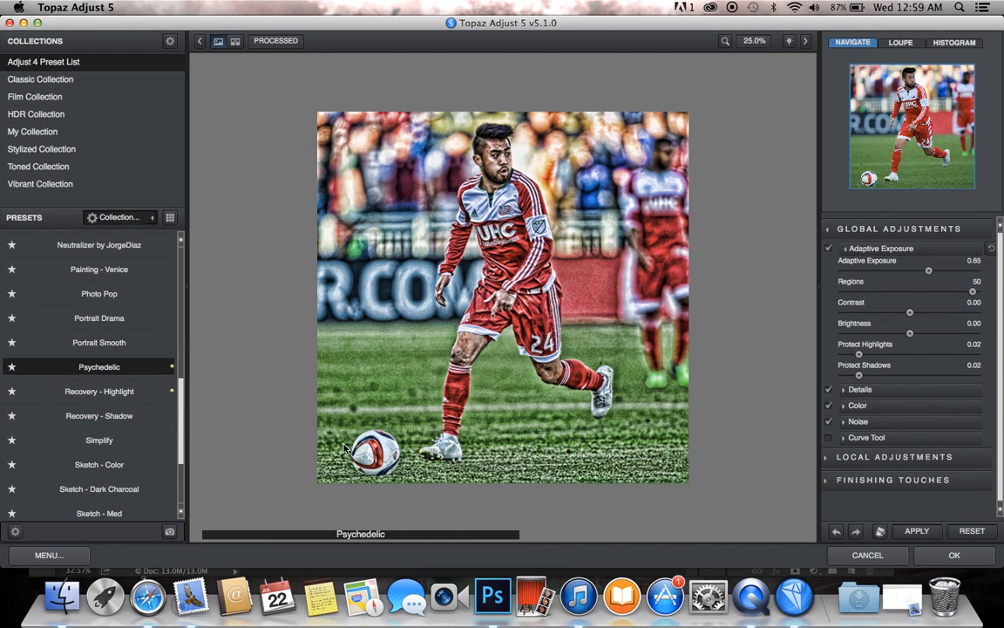
Step: Set the Overall Transparency in the finishing touches to 0.70 and accept the Topaz Adjust result
left_click(893, 480)
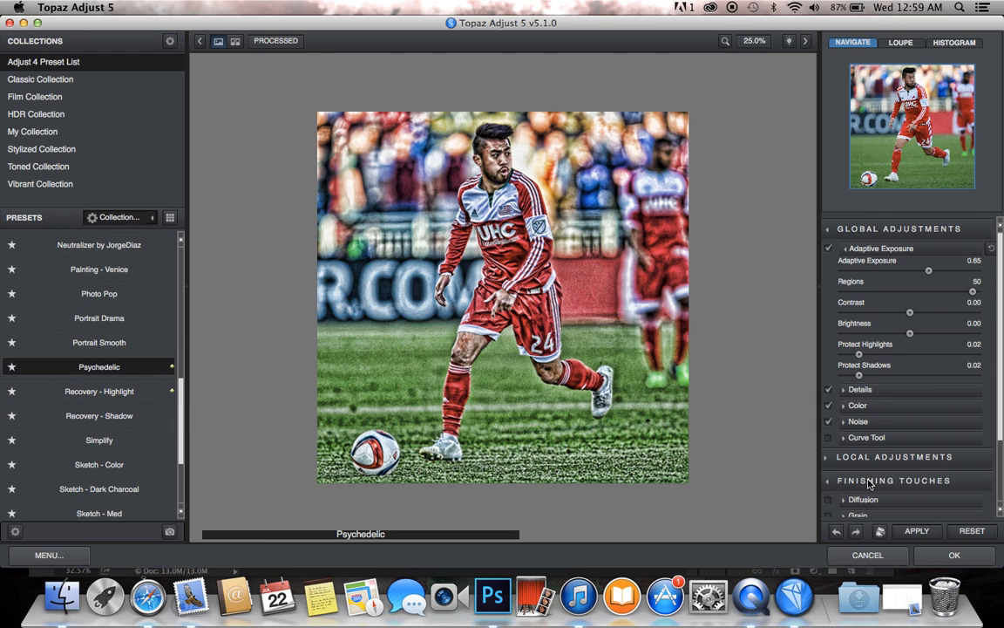
scroll(868, 485, "down", 3)
scroll(868, 484, "down", 1)
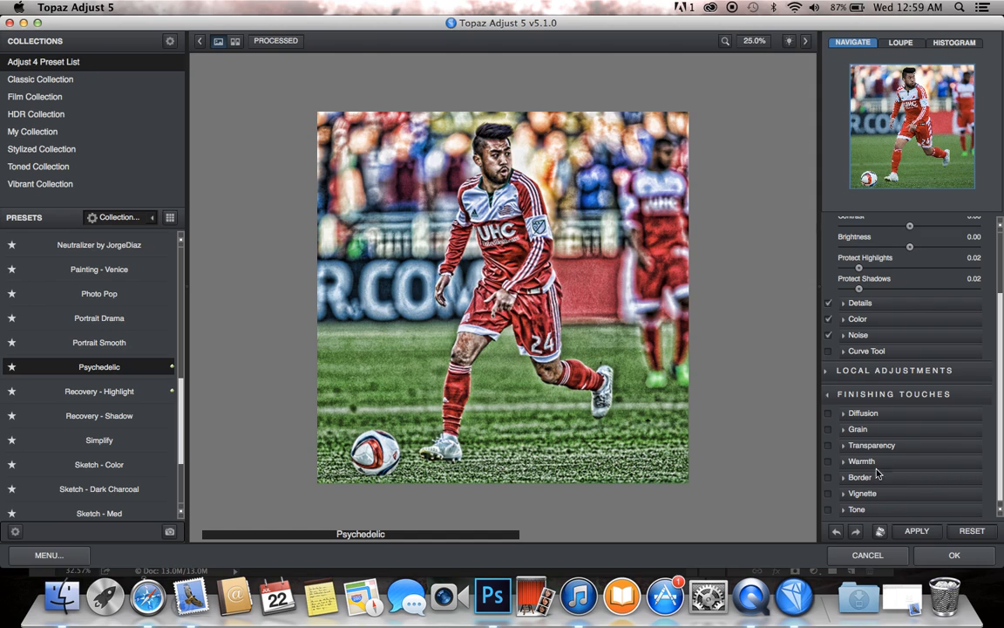
left_click(872, 445)
left_click(907, 469)
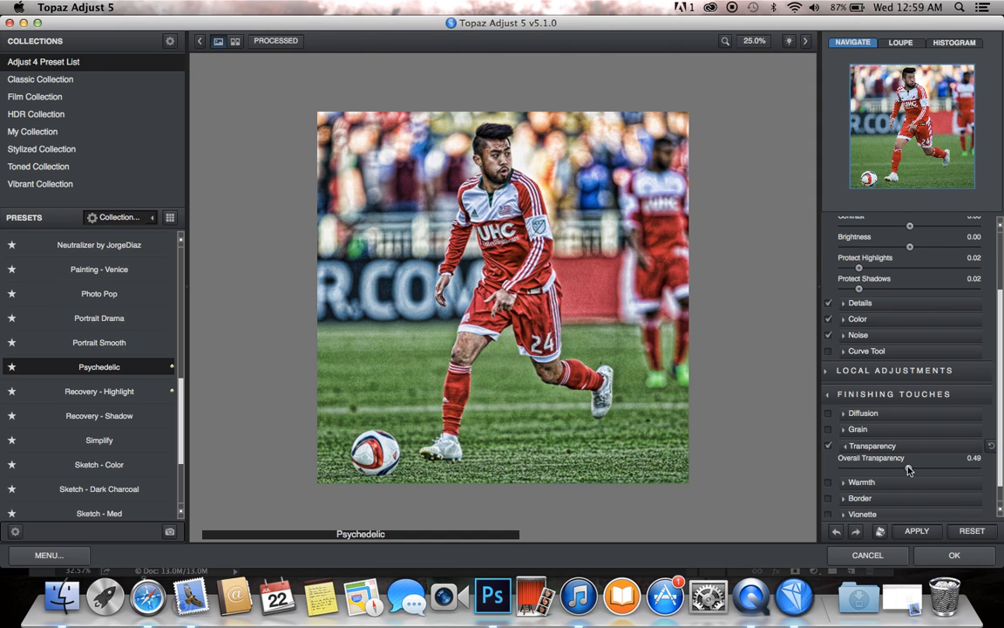
left_click_drag(906, 469, 926, 471)
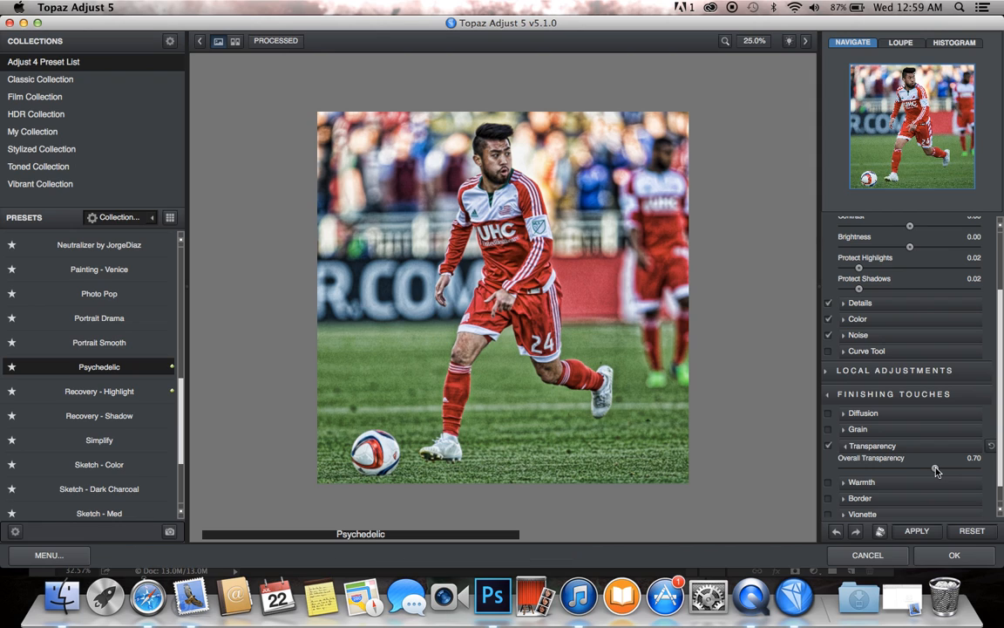
left_click(954, 553)
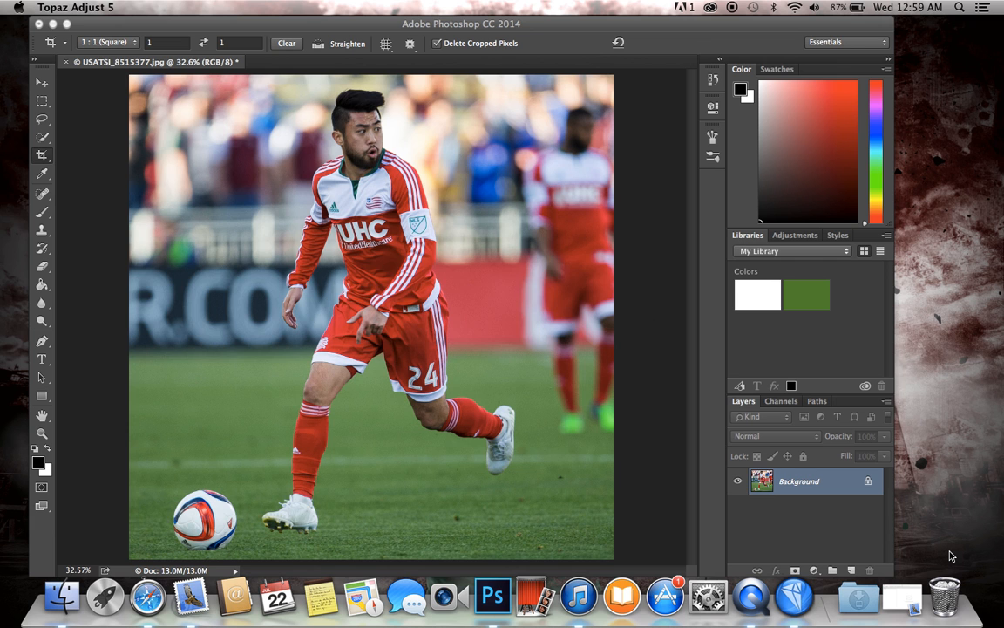
Step: Launch the Topaz DeNoise 5 filter on the photo and choose the JPEG - strong preset
left_click(331, 7)
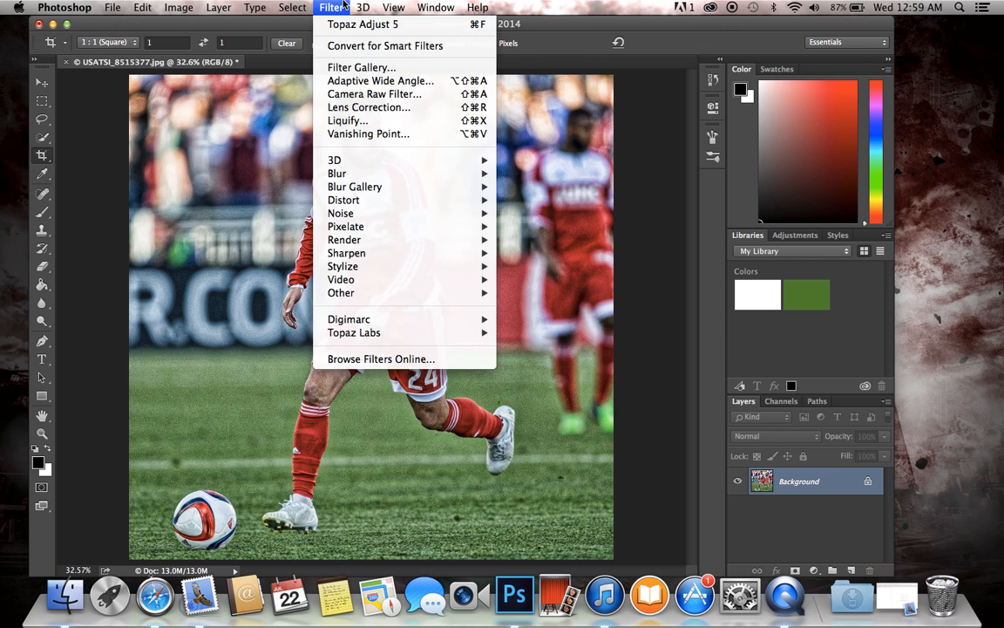
mouse_move(510, 333)
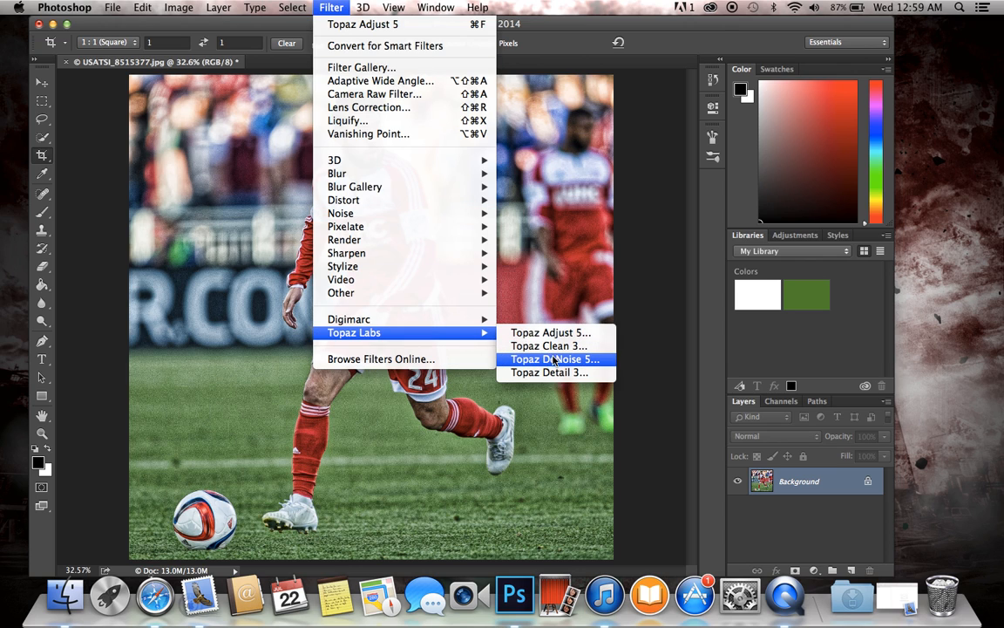
left_click(551, 354)
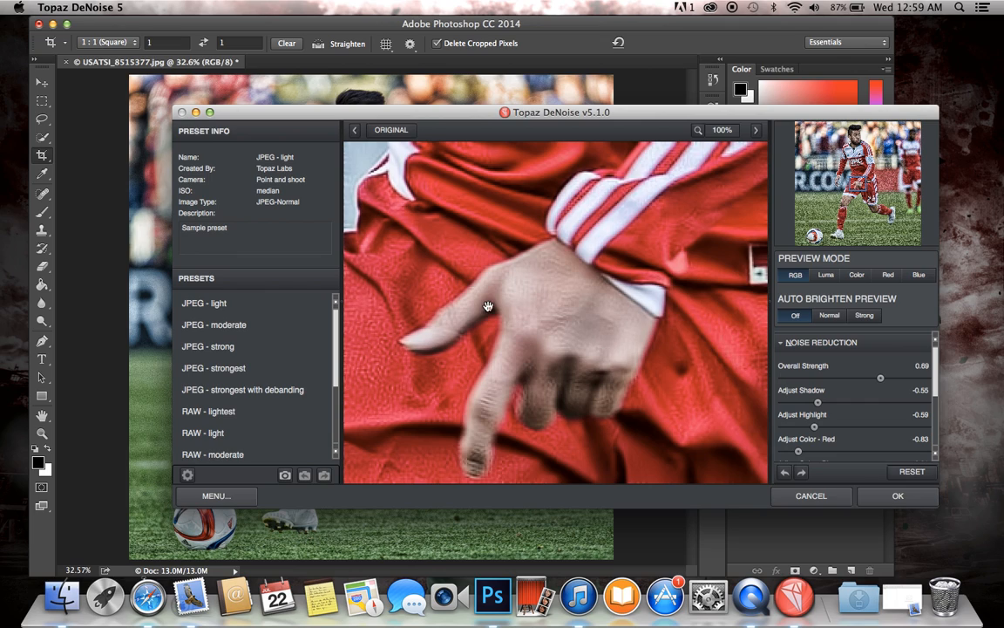
left_click(252, 346)
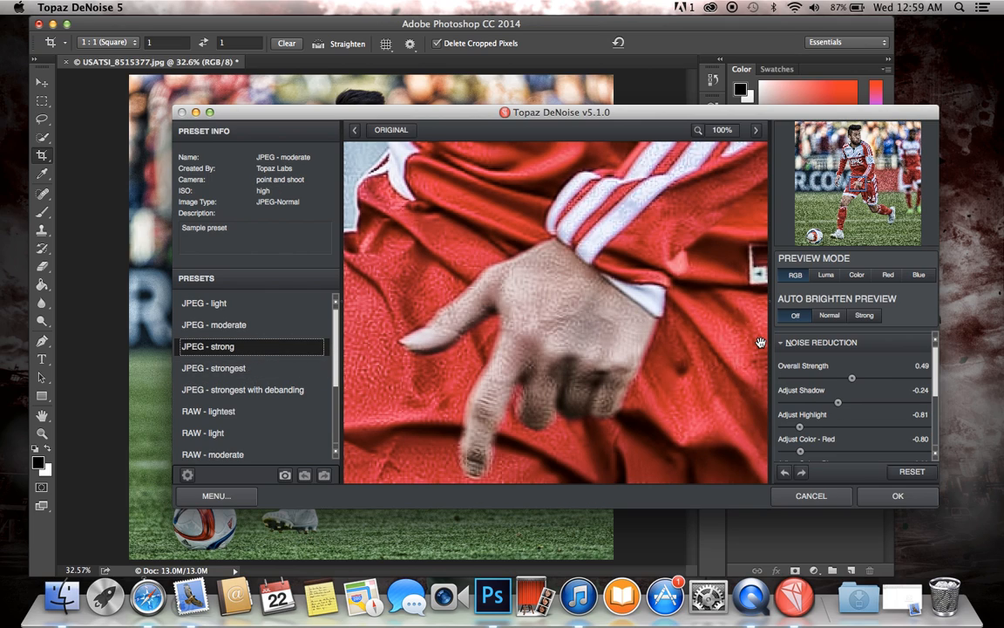
Step: Preview the noise reduction on the player's face, set Overall Strength to 0.71 and accept the filter
left_click_drag(851, 378, 924, 380)
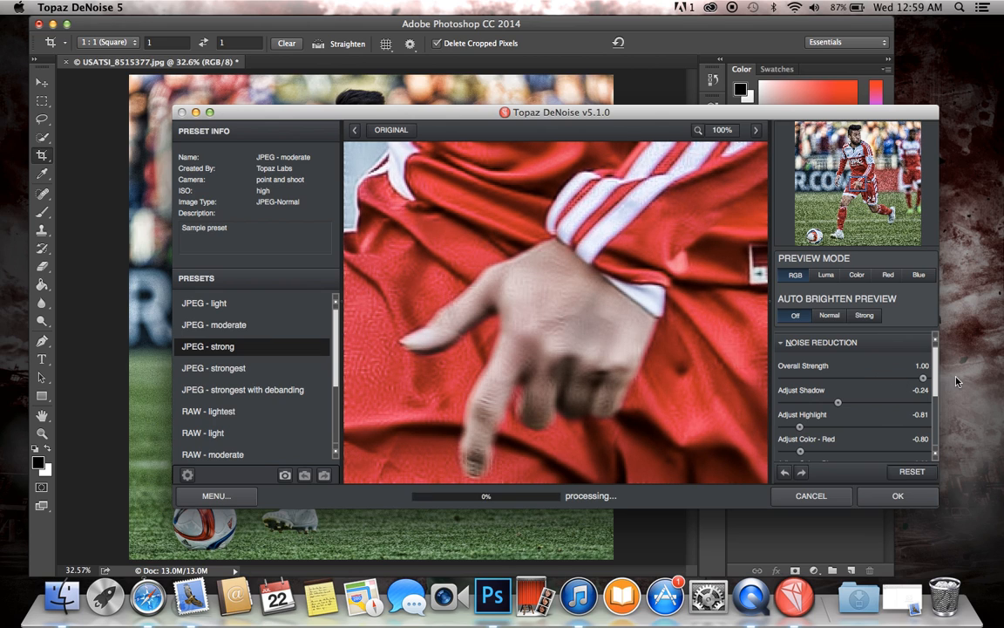
mouse_move(858, 182)
left_mouse_down()
mouse_move(857, 149)
mouse_move(854, 183)
left_mouse_up()
left_click(856, 130)
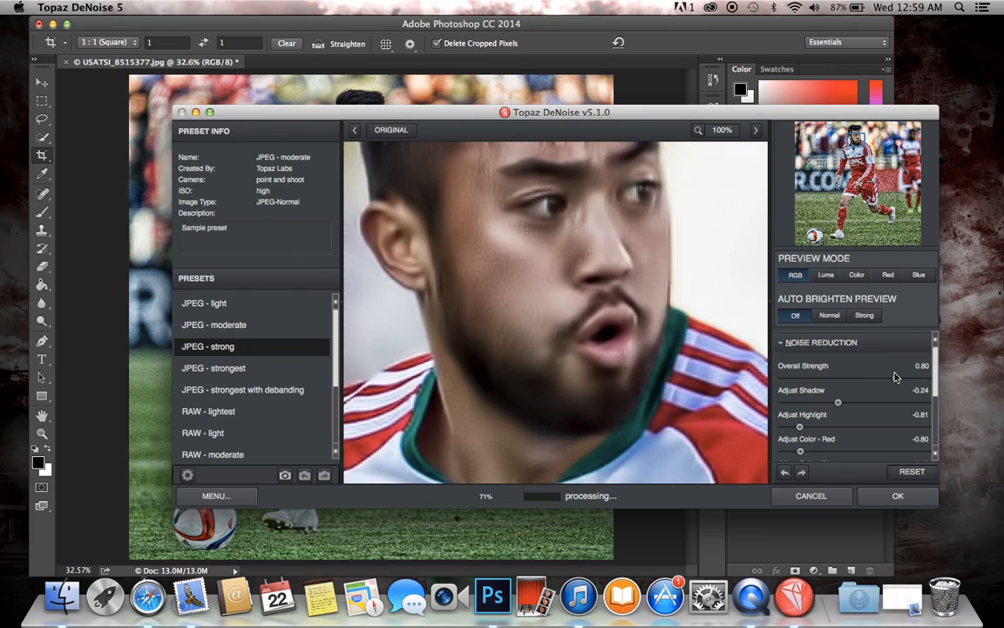
left_click_drag(894, 377, 882, 377)
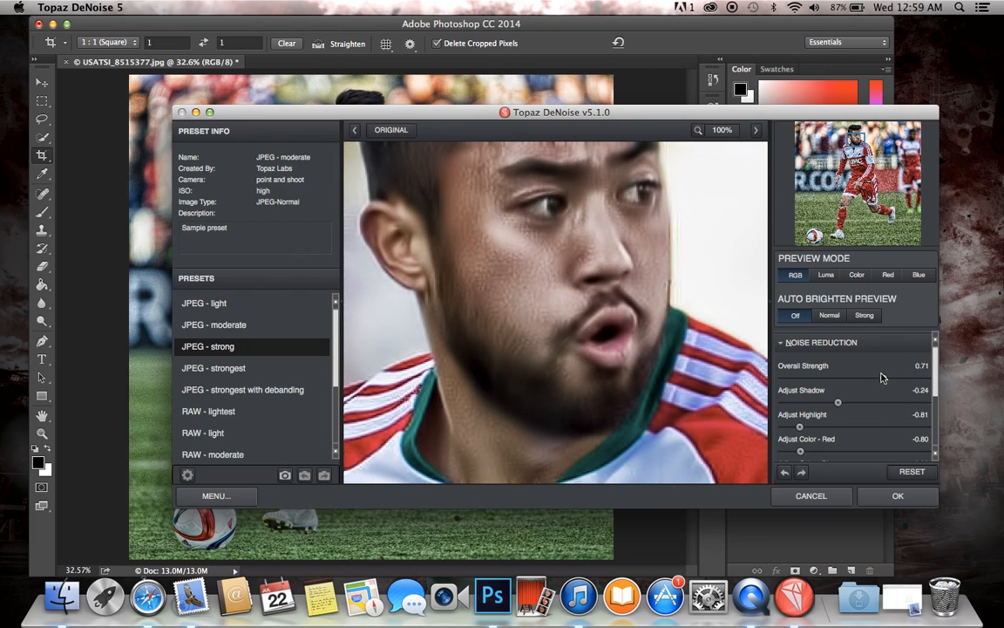
left_click(899, 496)
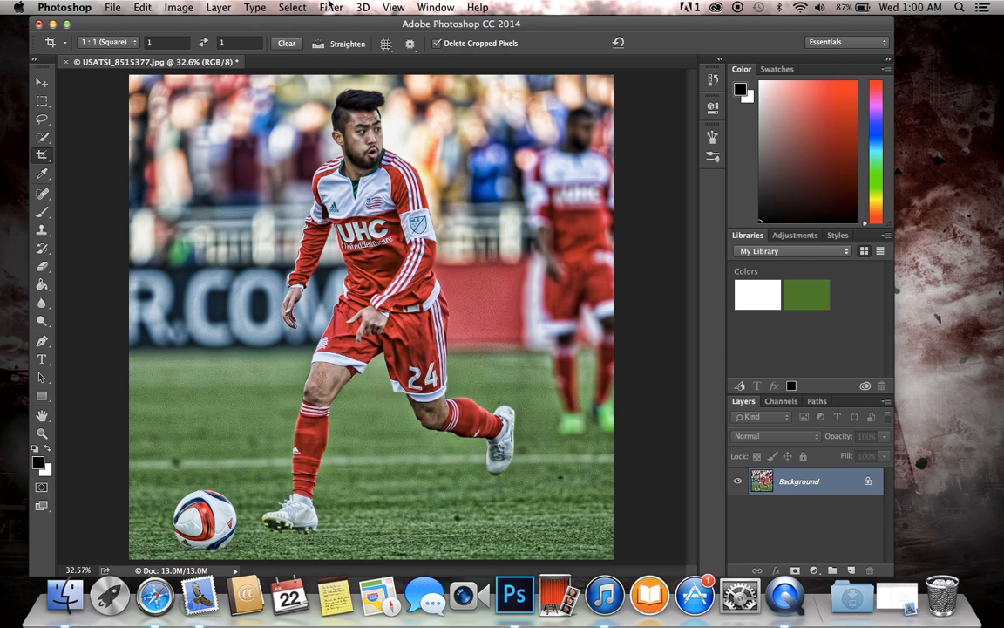
Step: Launch the Topaz Clean 3 filter on the photo and choose the Curly Smooth preset from the Stylized Edges Collection
left_click(331, 7)
mouse_move(479, 333)
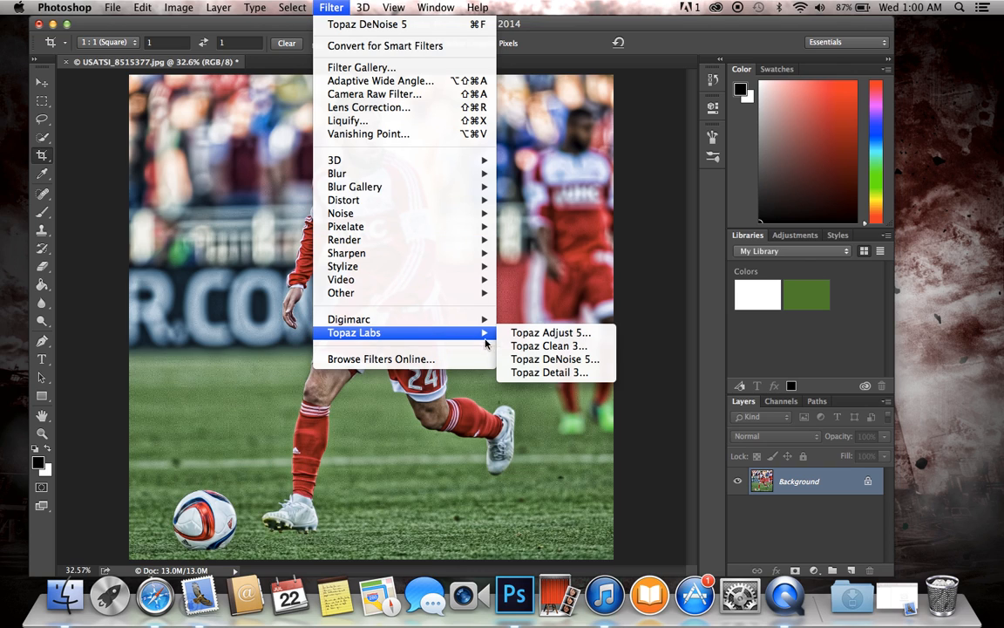
left_click(523, 346)
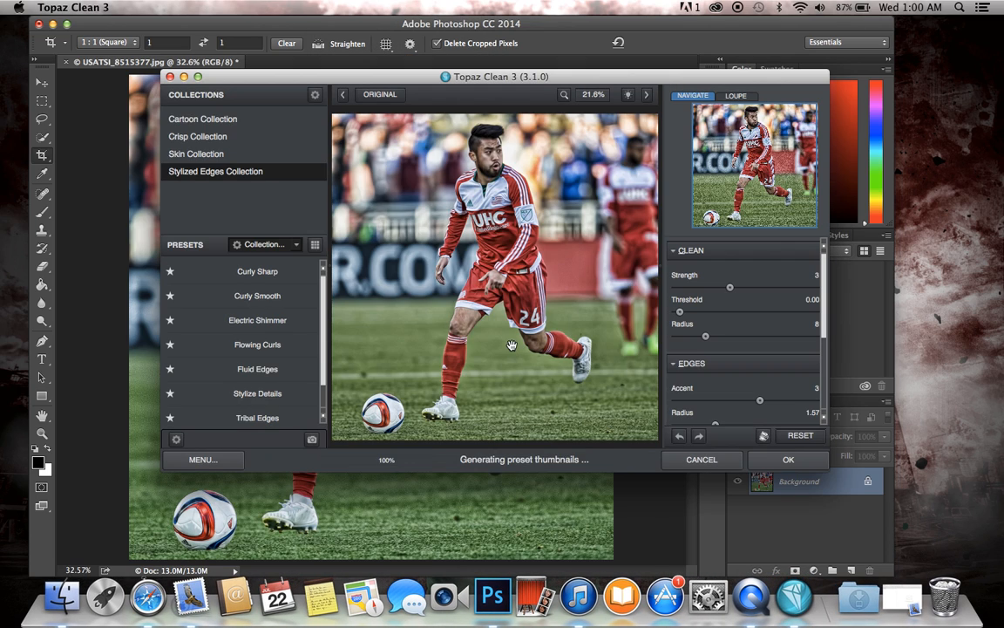
left_click_drag(753, 152, 745, 114)
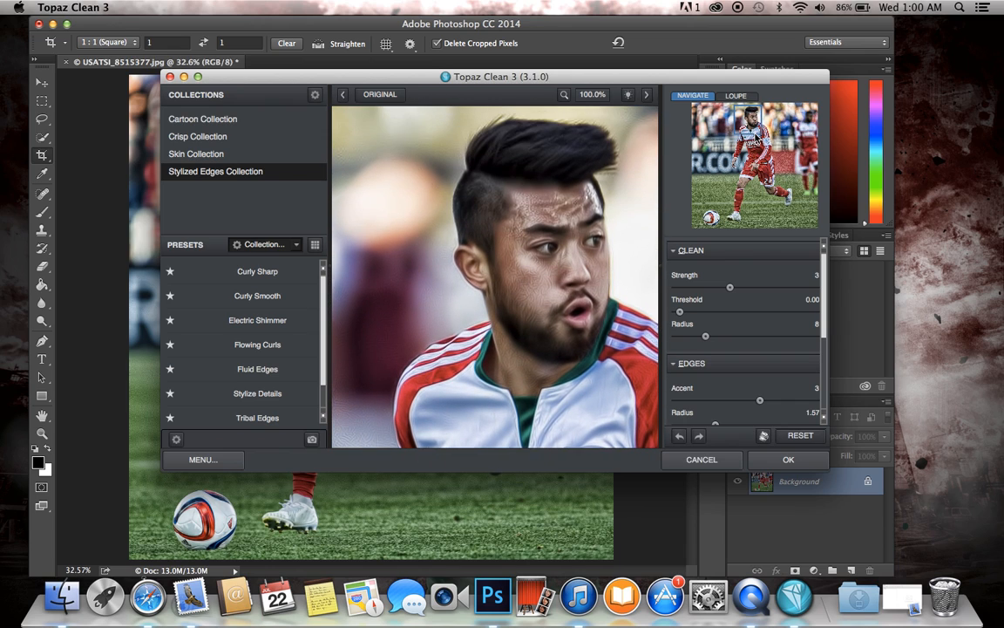
mouse_move(824, 321)
left_mouse_down()
mouse_move(823, 335)
mouse_move(821, 319)
left_mouse_up()
left_click(302, 294)
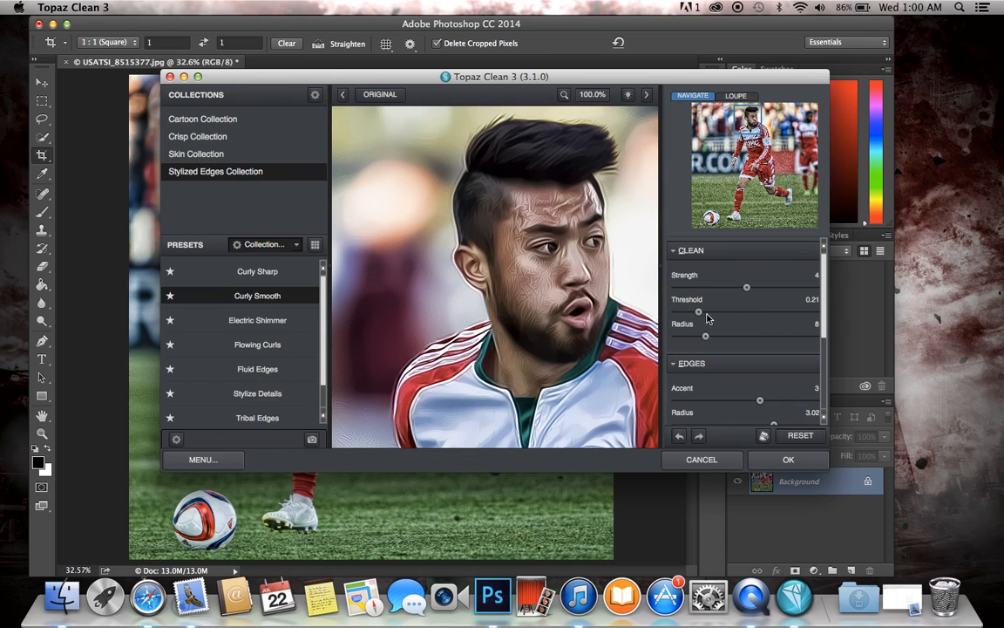
Step: Set the clean Threshold to 0.00 and Strength to 2, and the edges Sharpness to 0.00 and Radius to 2.03
left_click_drag(700, 312, 670, 312)
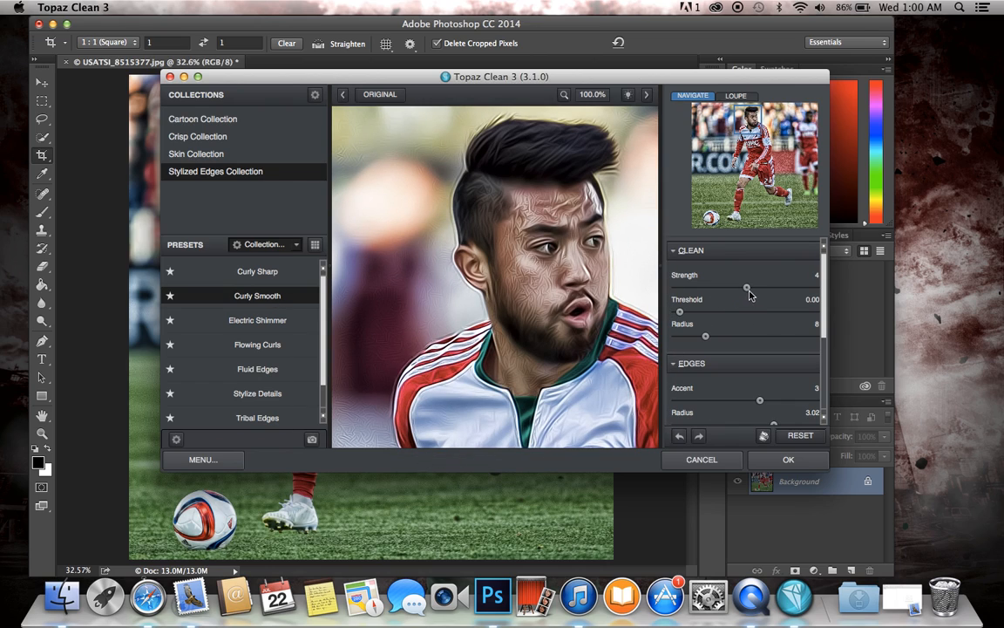
left_click_drag(735, 288, 718, 288)
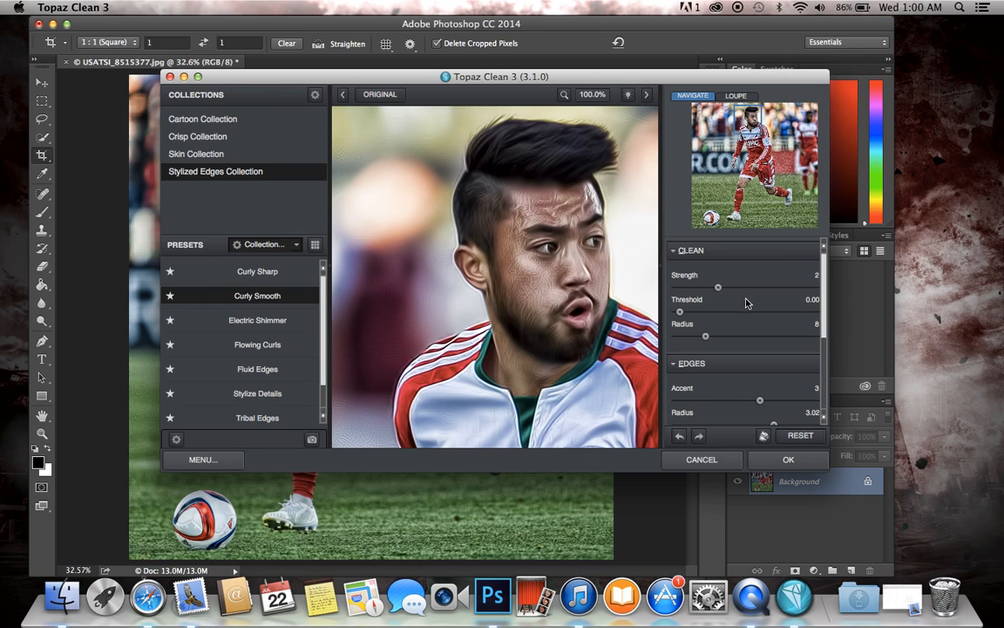
scroll(741, 331, "down", 3)
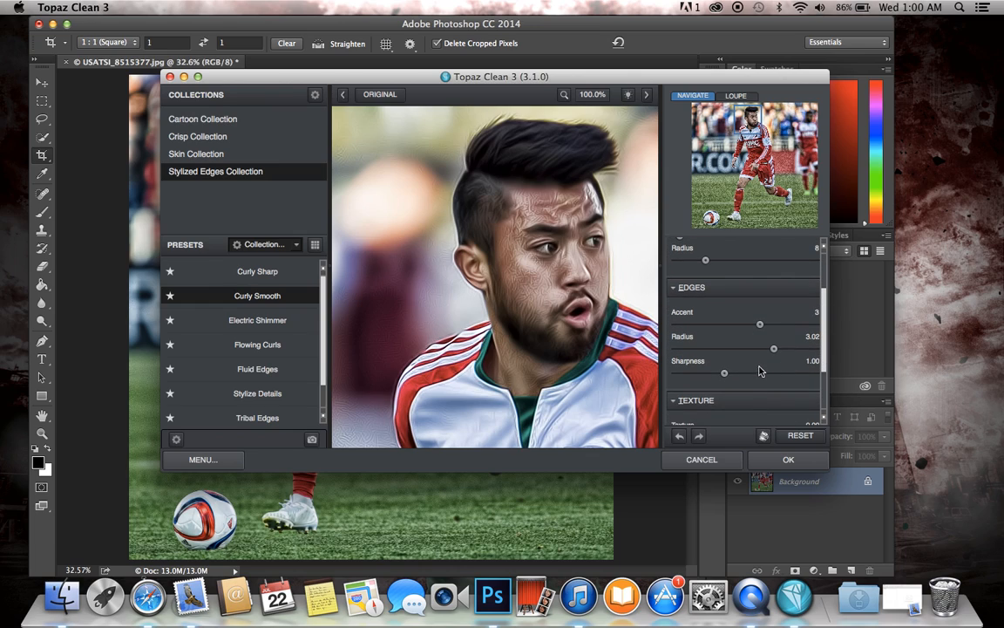
left_click_drag(723, 376, 680, 375)
left_click_drag(773, 347, 732, 352)
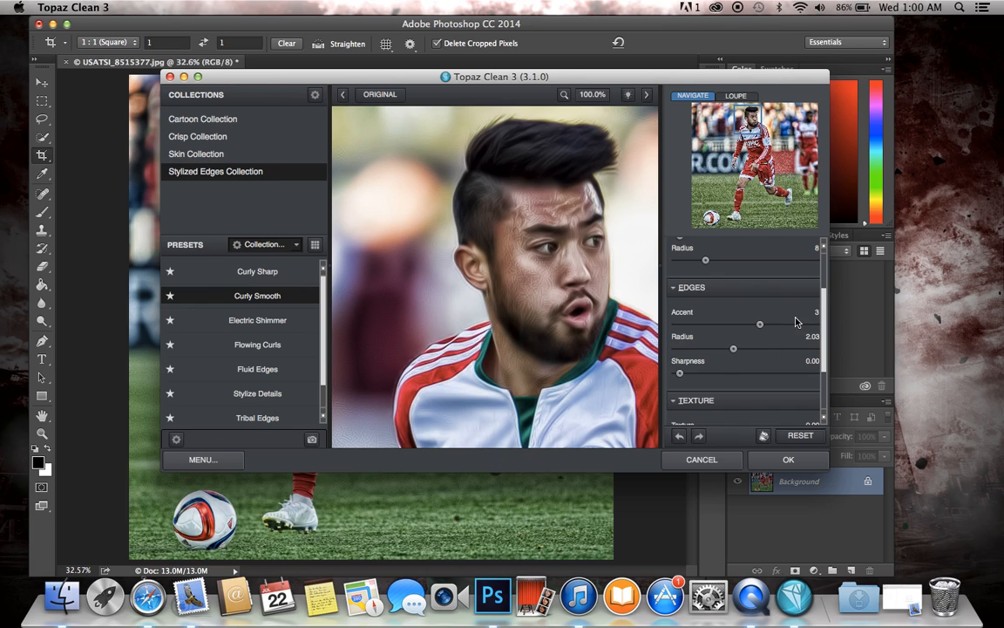
Step: Set the texture Boost to 0.25 and accept the Topaz Clean result
scroll(795, 323, "up", 3)
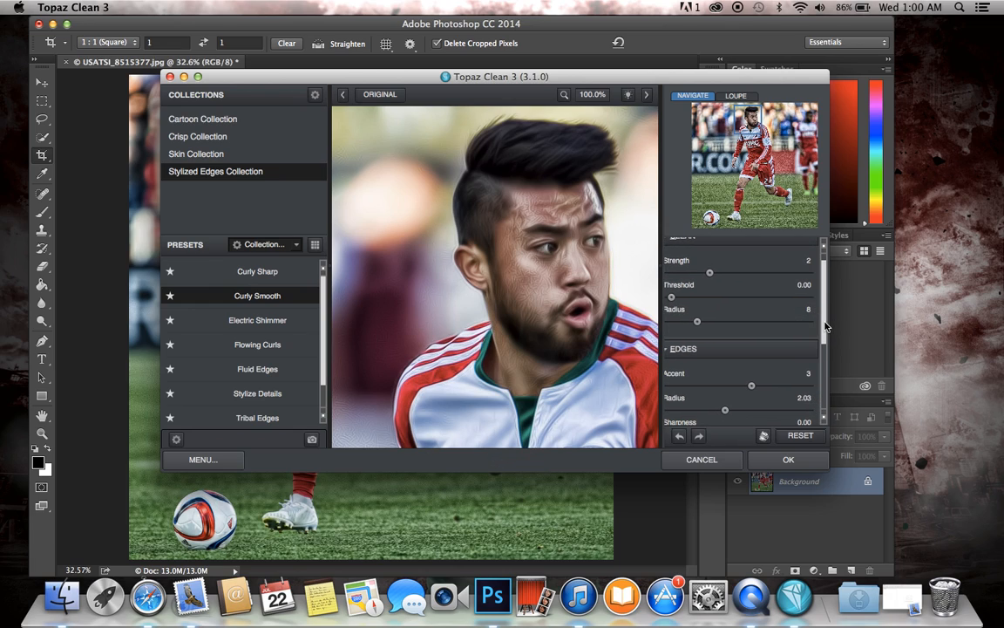
scroll(742, 326, "down", 5)
left_click_drag(706, 397, 680, 397)
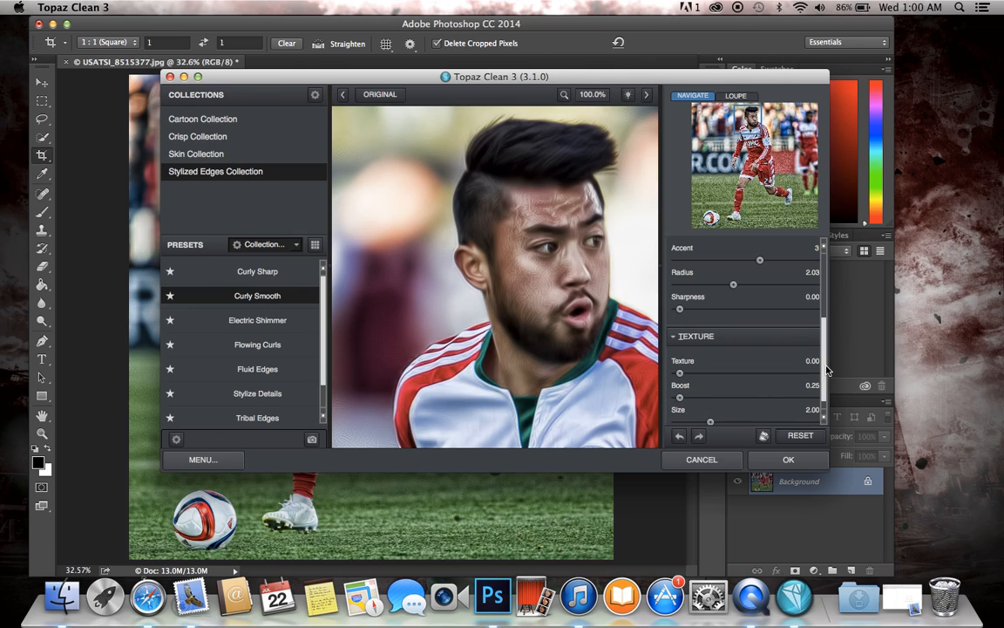
scroll(825, 371, "up", 5)
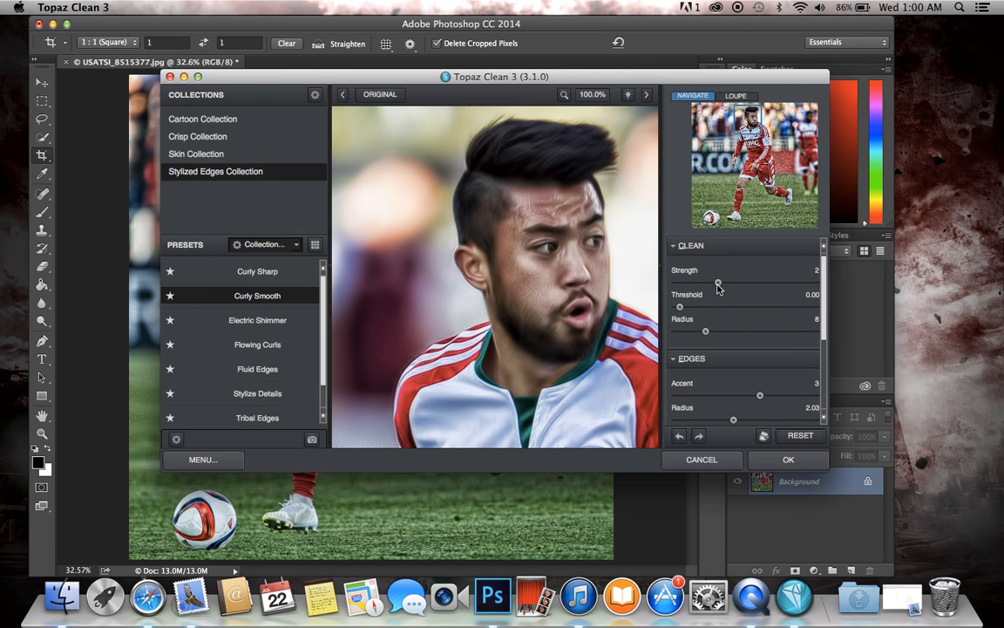
left_click_drag(737, 284, 724, 282)
mouse_move(737, 424)
left_mouse_down()
mouse_move(790, 424)
mouse_move(724, 422)
left_mouse_up()
left_click_drag(732, 419, 731, 419)
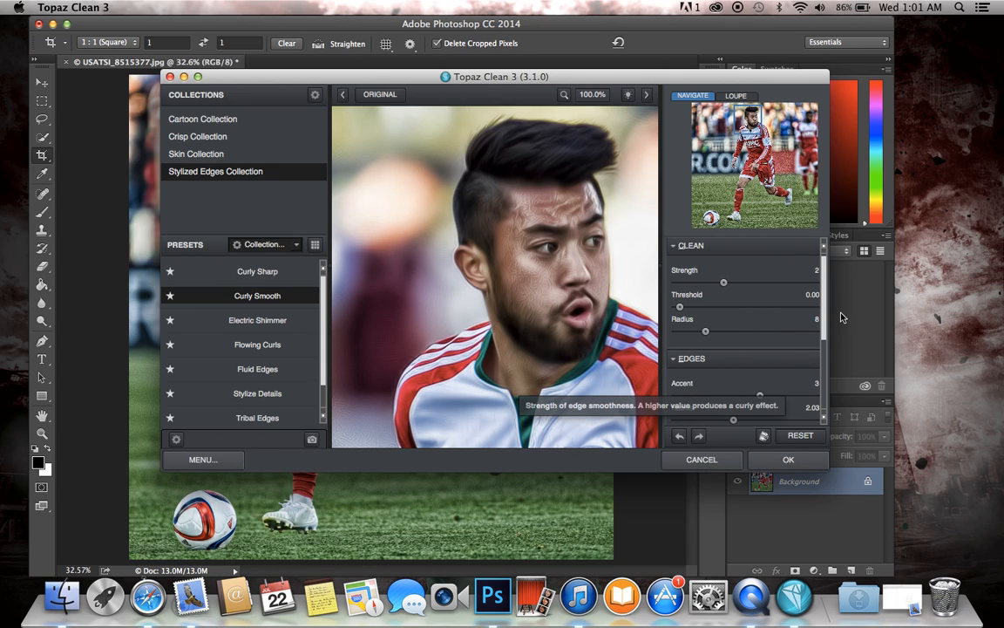
left_click_drag(825, 277, 827, 353)
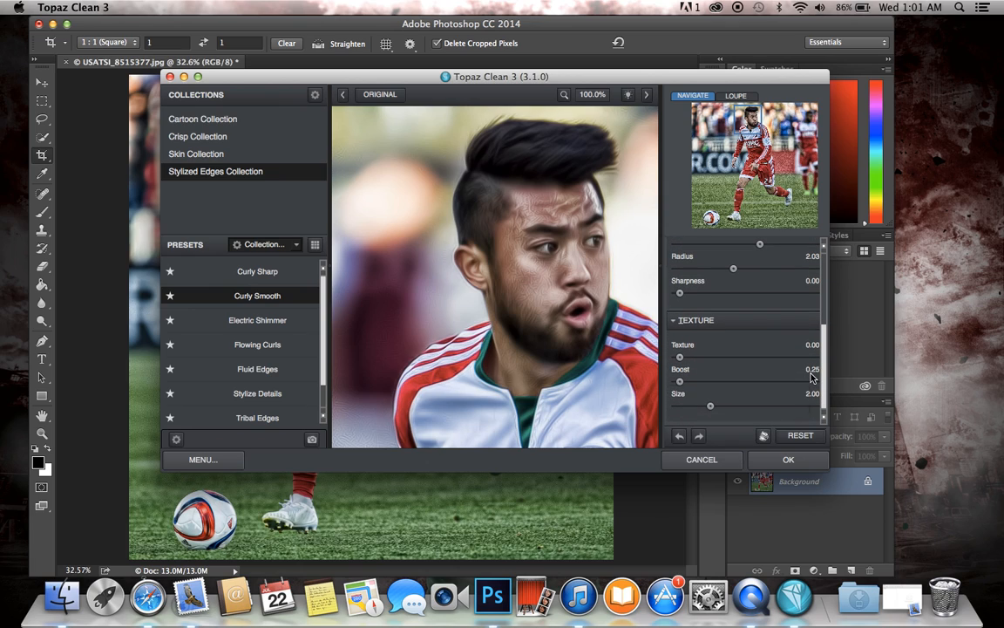
left_click(789, 460)
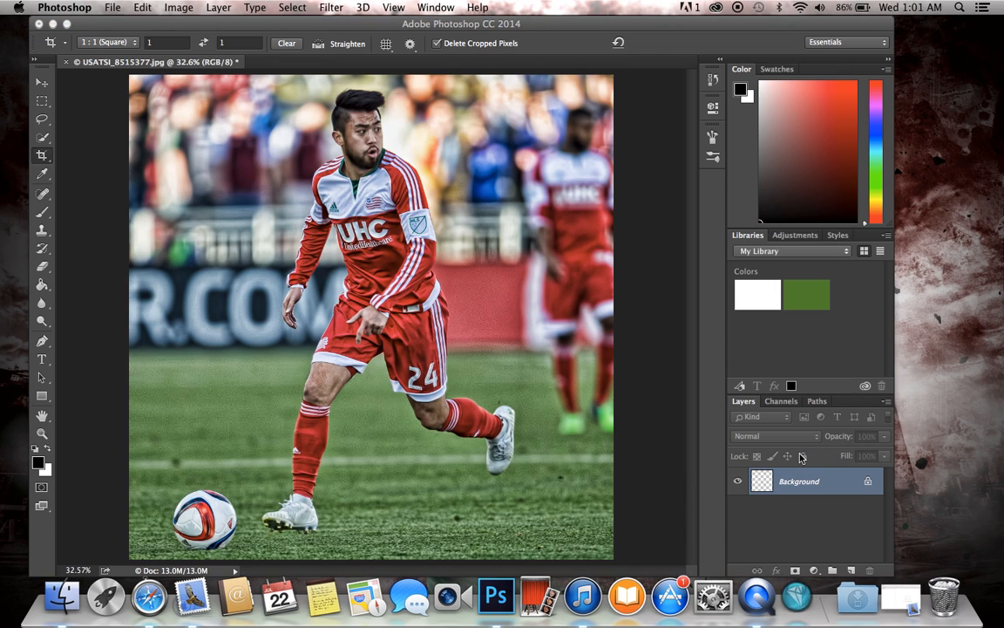
Step: Launch the Topaz Detail 3 filter, choose the Overall Detail Light I preset and accept the result
left_click(331, 7)
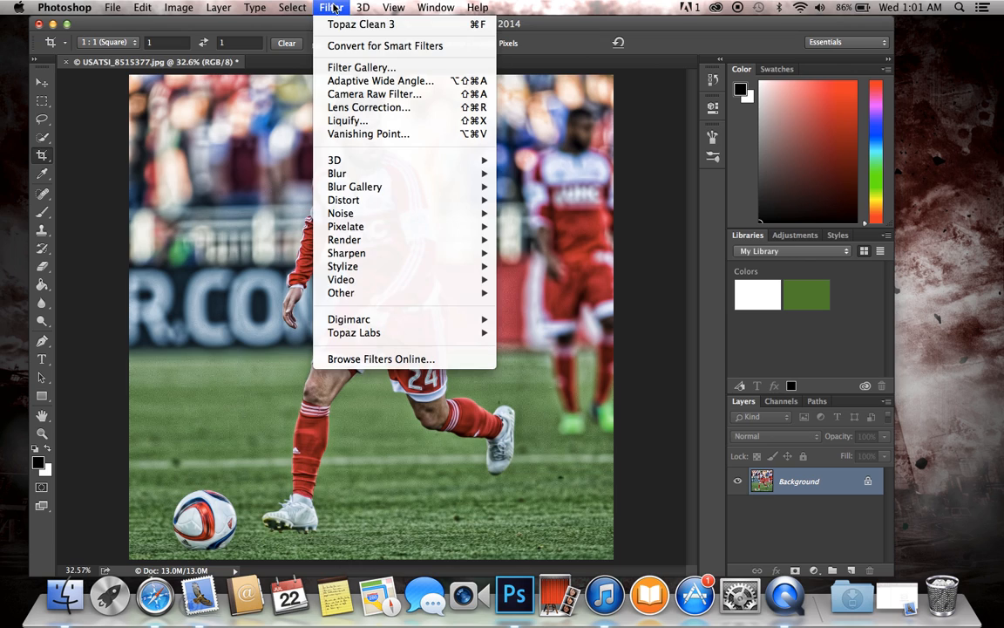
mouse_move(427, 332)
left_click(568, 373)
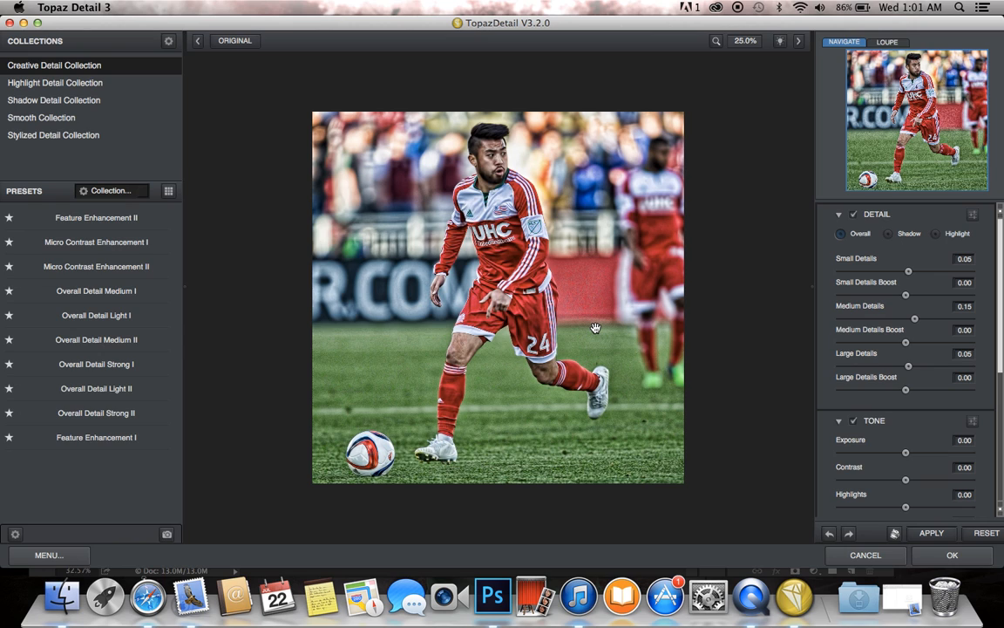
left_click(136, 317)
left_click(953, 560)
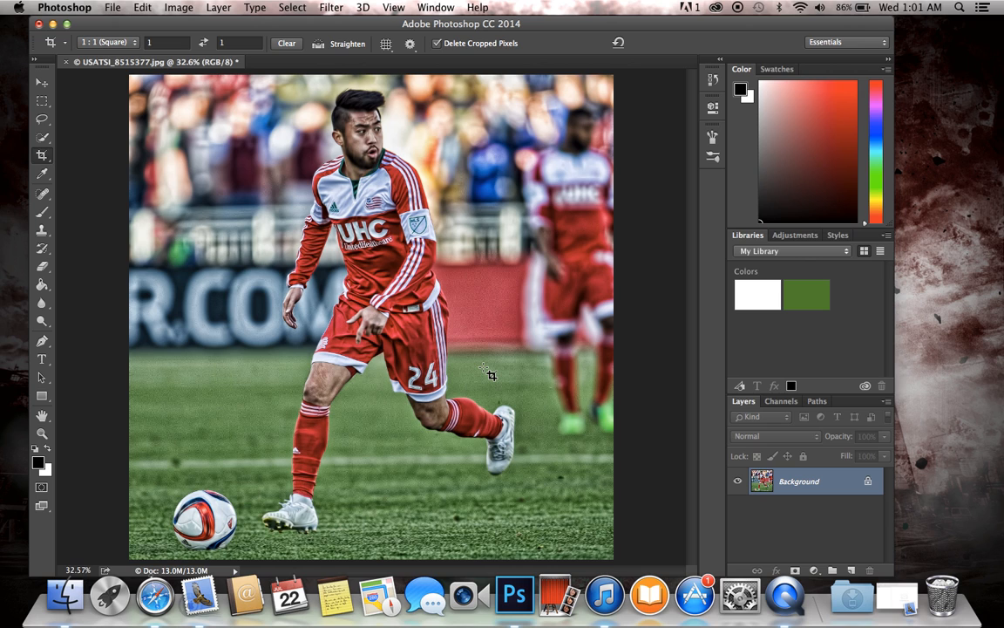
Step: Run Topaz Adjust 5 on the photo again with the Overall Transparency in the finishing touches set to 0.85
scroll(491, 375, "up", 2)
scroll(491, 374, "down", 3)
scroll(491, 375, "up", 1)
scroll(491, 375, "up", 1)
left_click(331, 7)
mouse_move(477, 332)
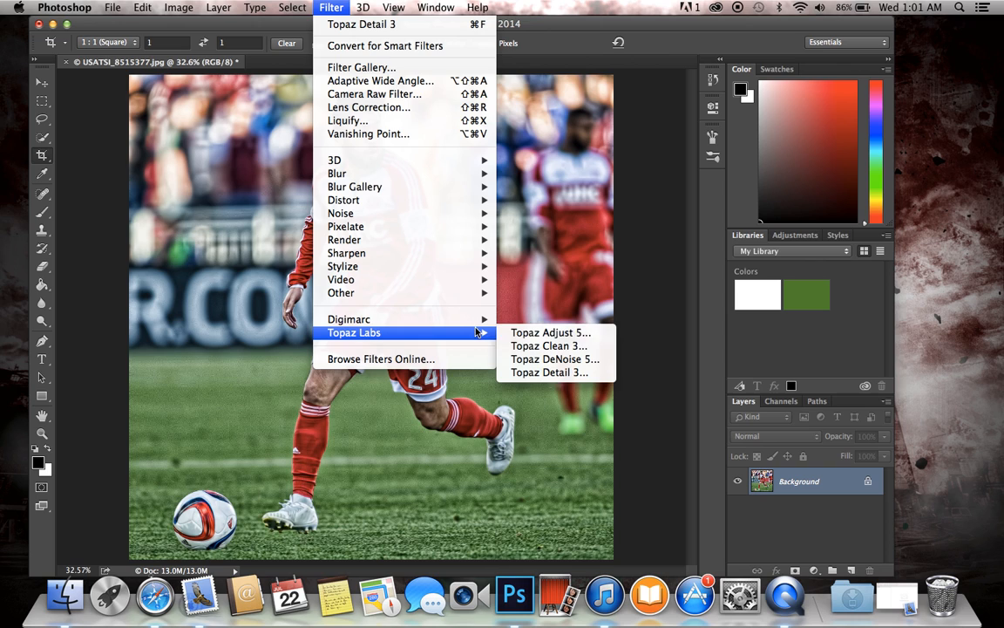
left_click(554, 332)
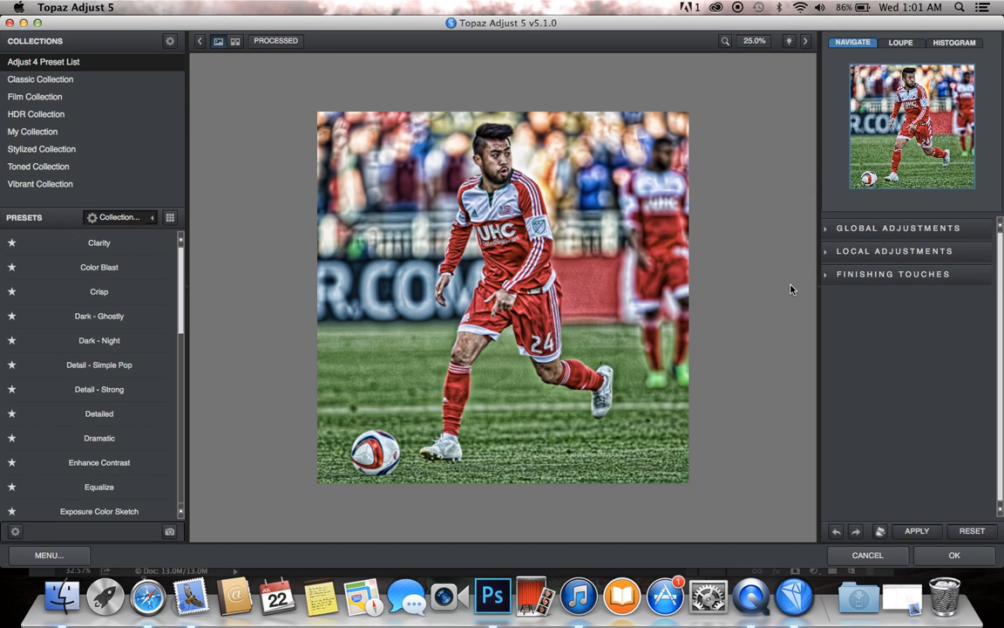
left_click(878, 275)
left_click(930, 327)
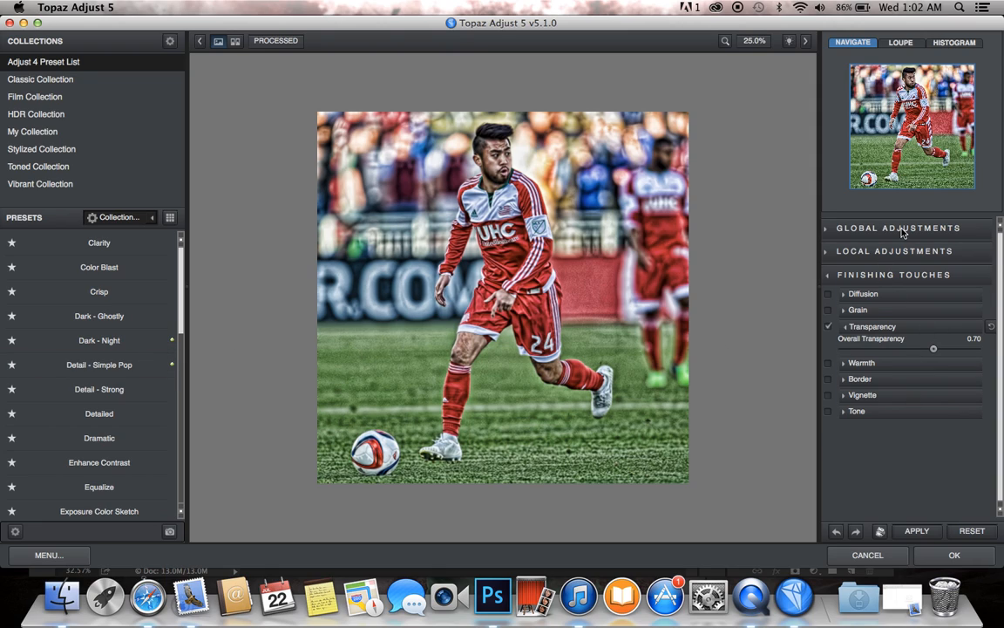
left_click(957, 349)
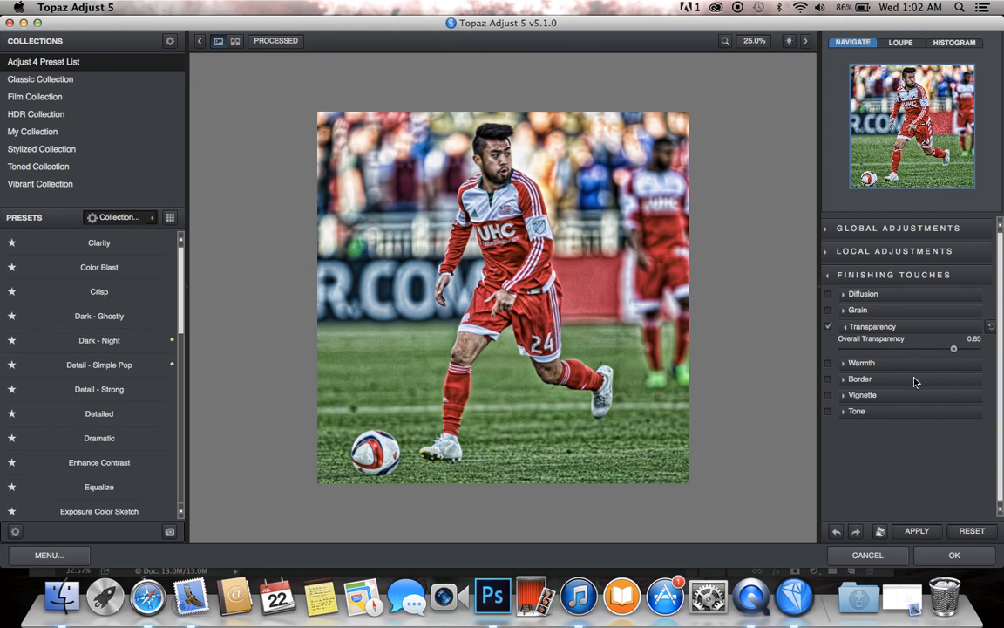
left_click(957, 555)
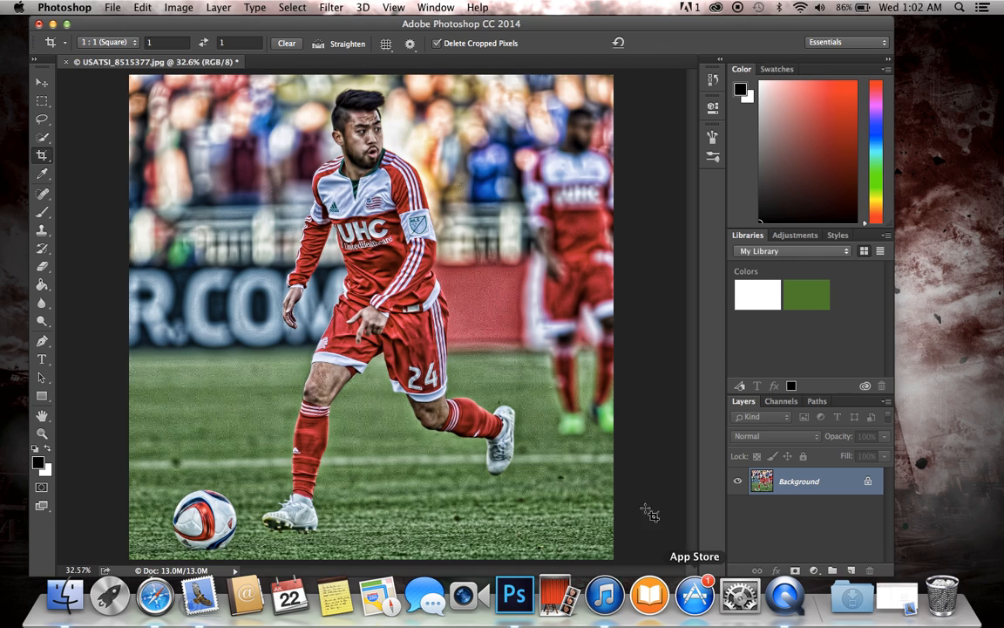
Step: Duplicate the Background layer of the filtered photo
scroll(629, 488, "down", 2)
scroll(634, 493, "up", 1)
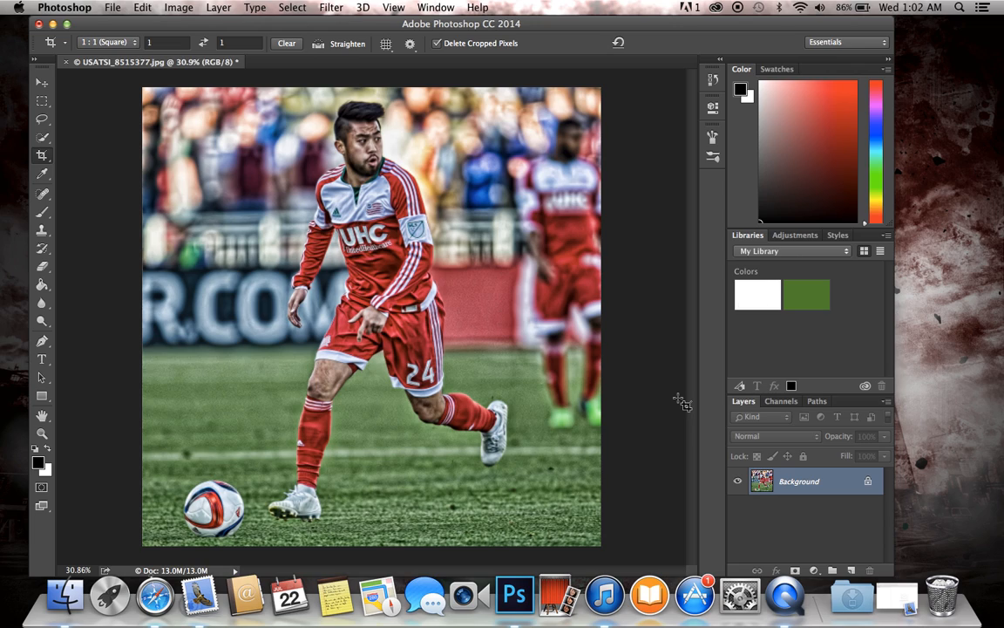
key("super")
key("super+j")
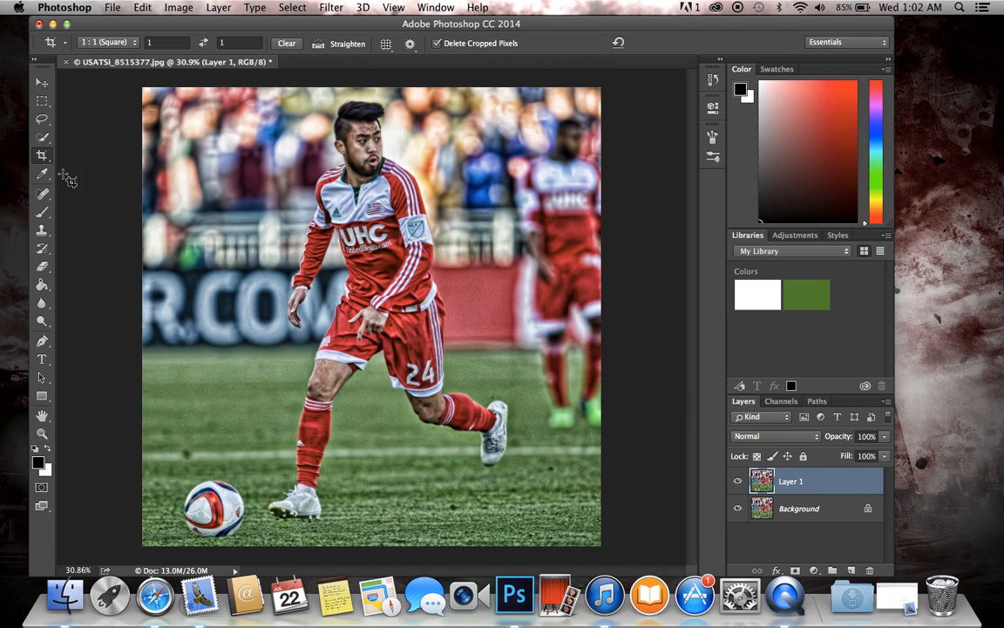
Step: Select the background around the player on the duplicate layer using the Quick Selection tool with a 169 px brush
left_click(41, 137)
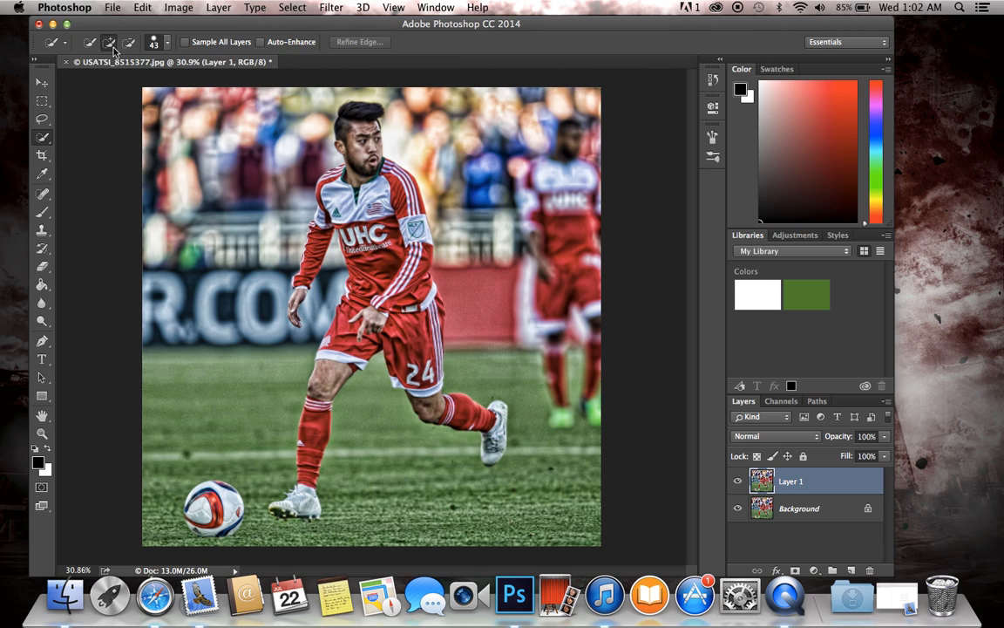
left_click(164, 46)
left_click(183, 81)
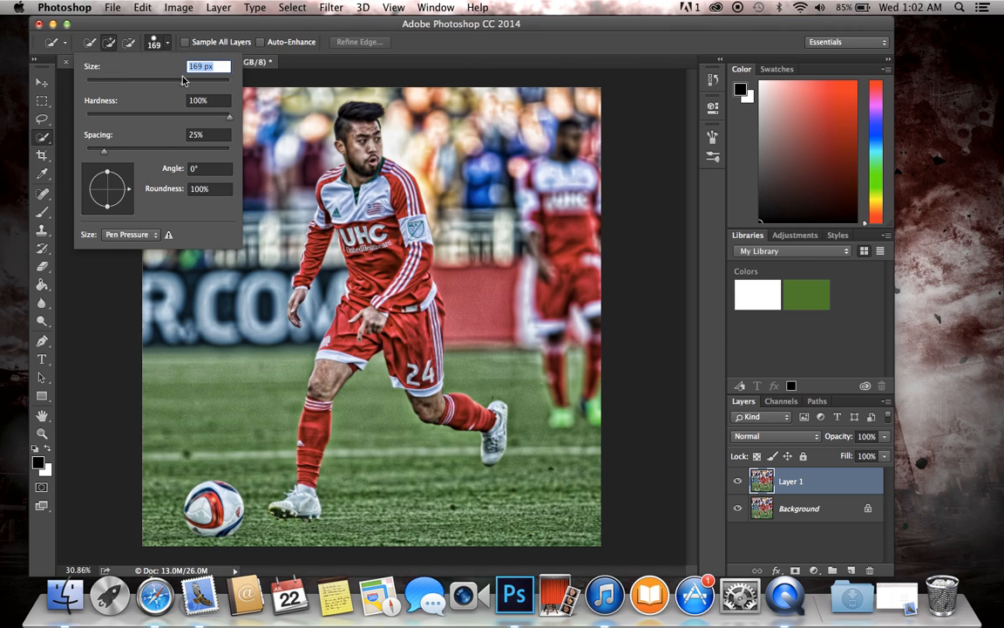
mouse_move(259, 104)
left_mouse_down()
mouse_move(230, 102)
mouse_move(212, 132)
mouse_move(170, 162)
mouse_move(161, 249)
mouse_move(186, 324)
mouse_move(161, 410)
mouse_move(165, 517)
mouse_move(240, 534)
mouse_move(419, 542)
mouse_move(567, 501)
mouse_move(594, 455)
mouse_move(592, 416)
mouse_move(523, 296)
mouse_move(540, 244)
mouse_move(498, 134)
mouse_move(449, 120)
mouse_move(446, 362)
mouse_move(324, 309)
left_mouse_up()
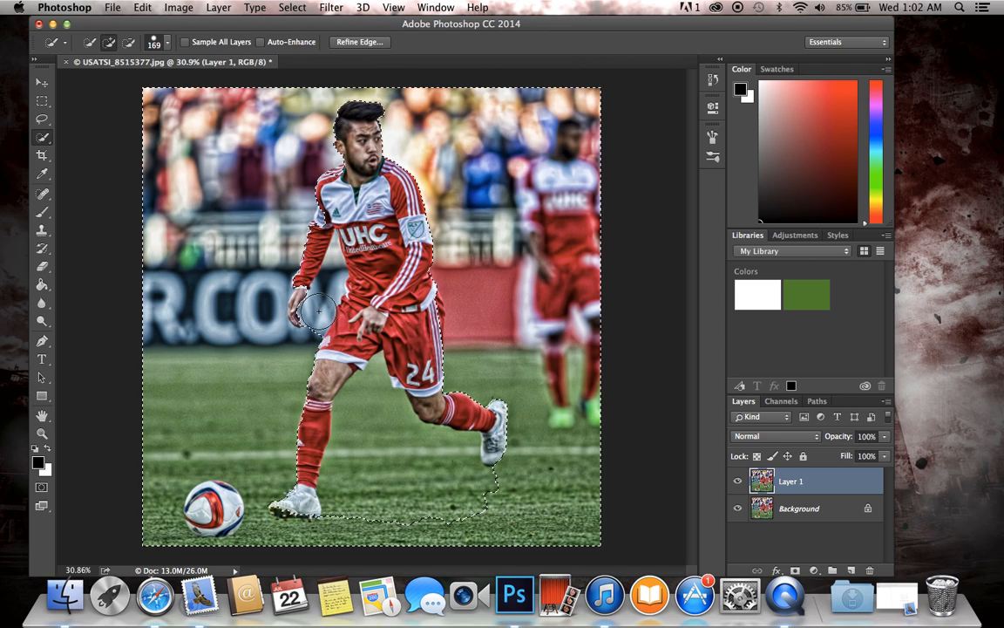
Step: Add the background gap between the player's arm and torso to the selection with a 45 px brush
scroll(375, 318, "up", 3)
scroll(378, 318, "up", 3)
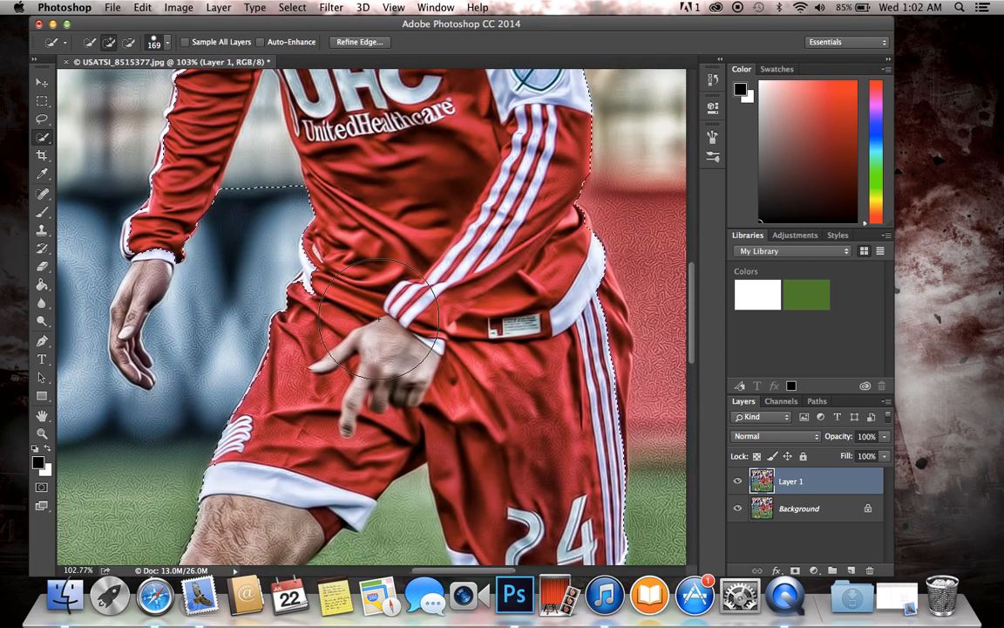
left_click(169, 40)
left_click(118, 84)
left_click(305, 289)
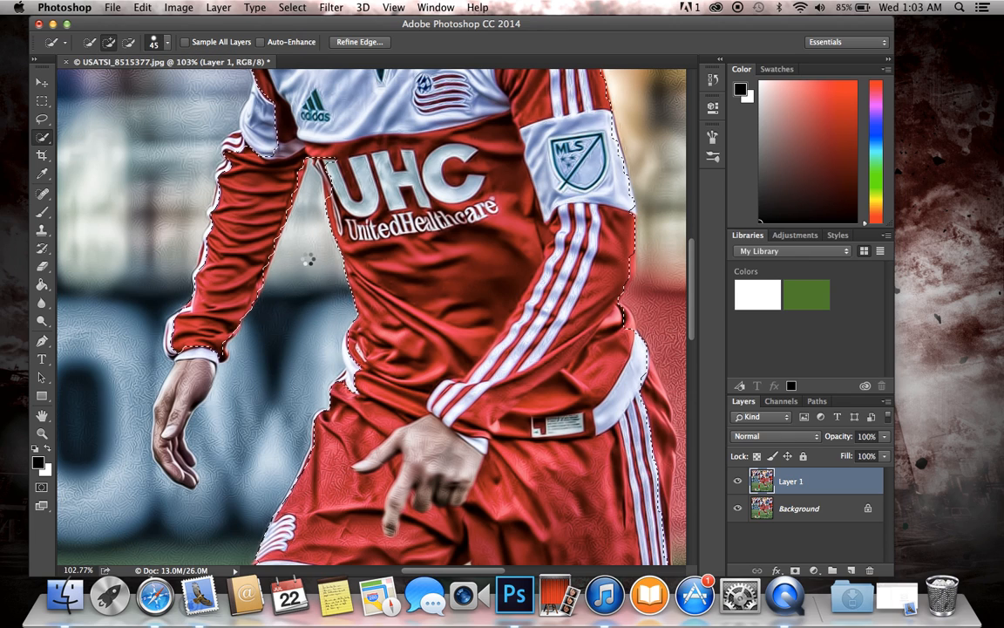
Step: Subtract the player's lowered hand from the background selection with a 21 px brush
left_click(130, 42)
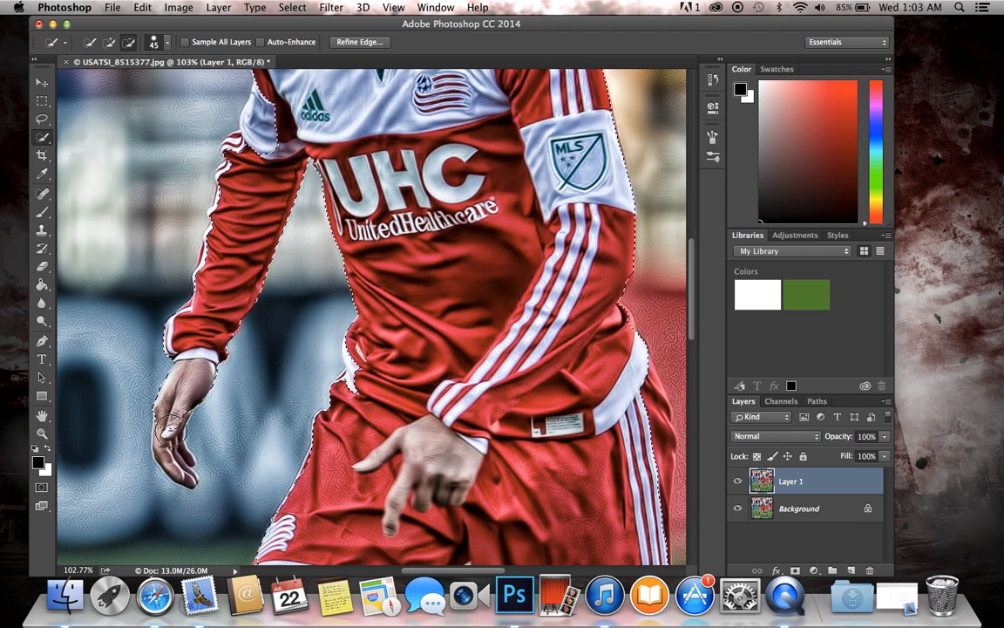
left_click(168, 42)
left_click_drag(105, 80, 100, 85)
left_click(167, 442)
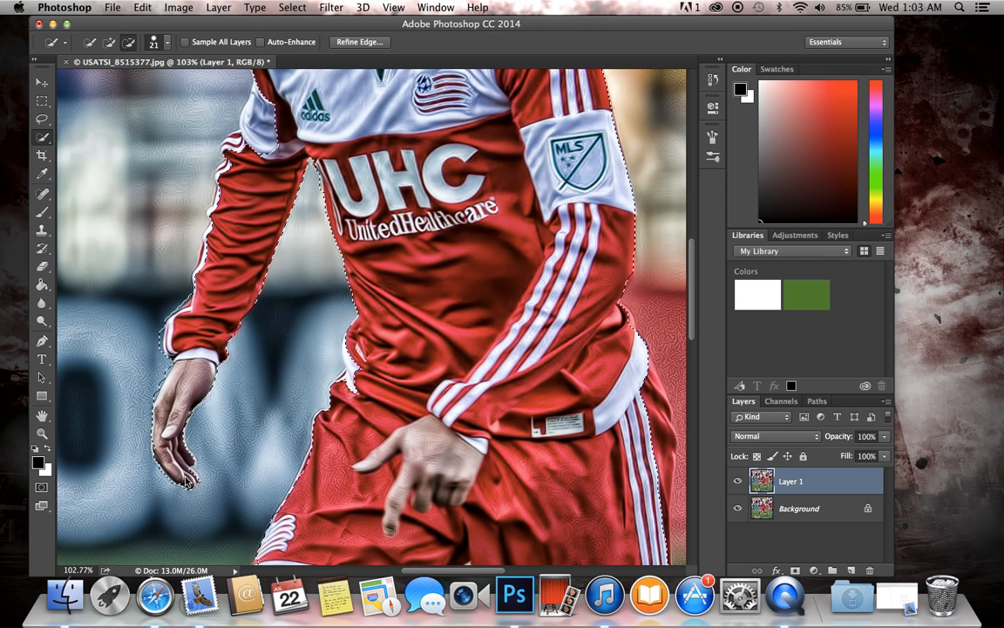
Step: Subtract the white band on the player's lowered sleeve from the background selection with the 21 px Quick Selection brush, undoing stray strokes
scroll(181, 360, "up", 3)
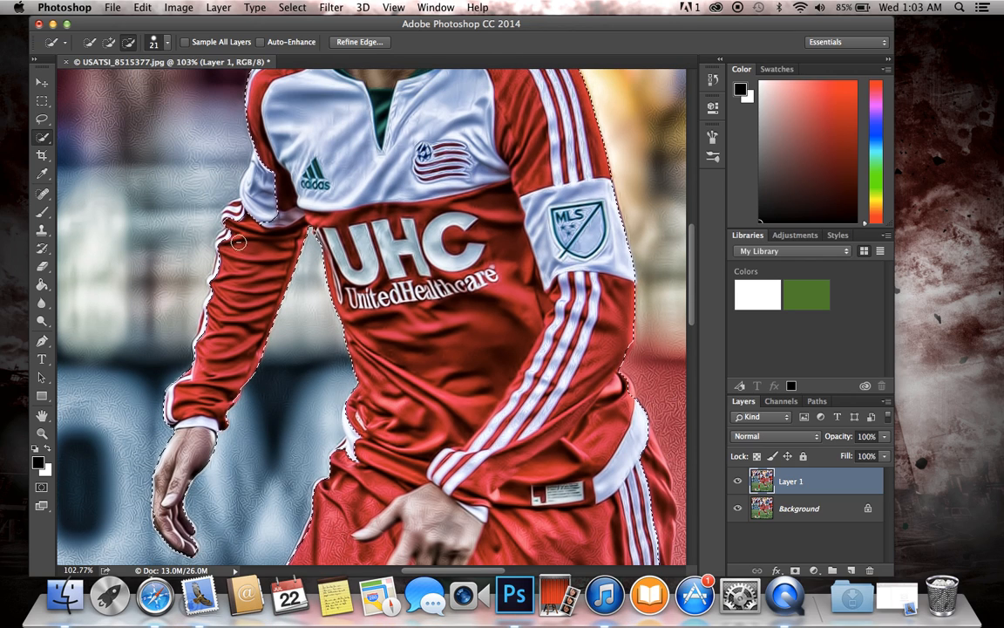
key("super+z")
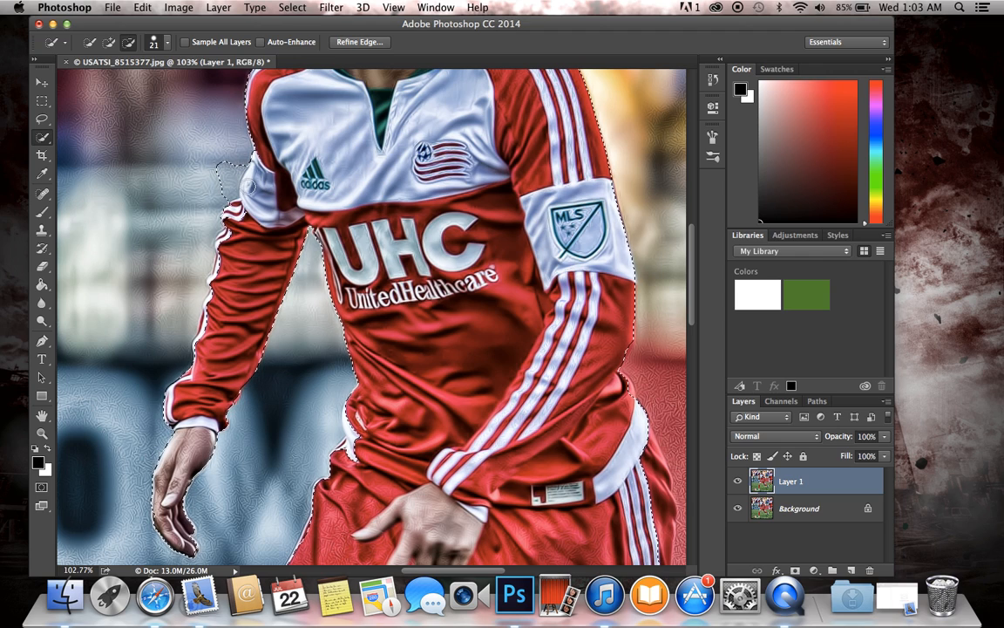
left_click(235, 195)
key("super+z")
key("alt+super+z")
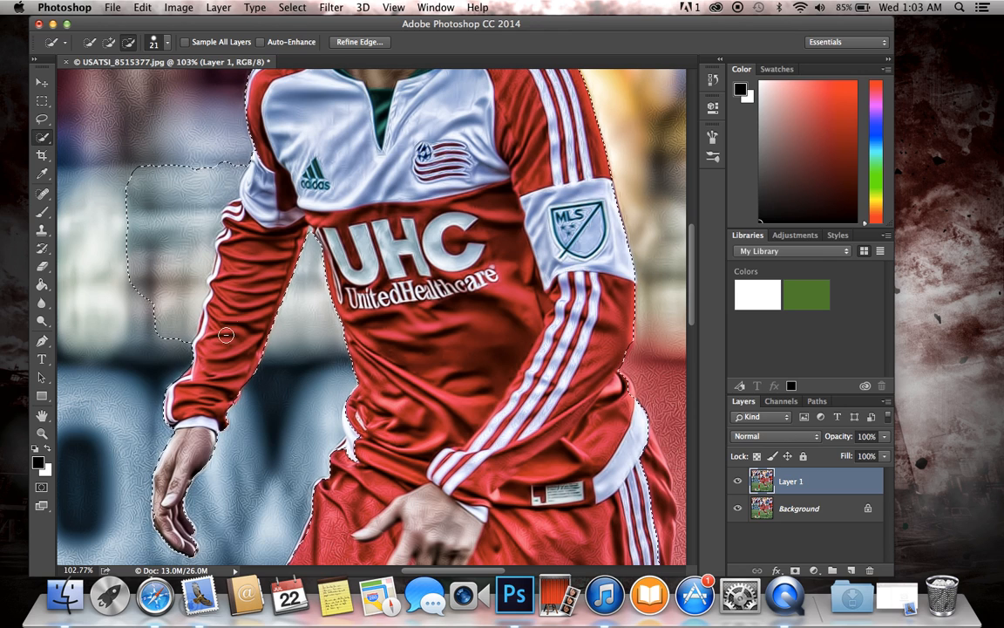
scroll(279, 314, "up", 5)
scroll(280, 314, "up", 5)
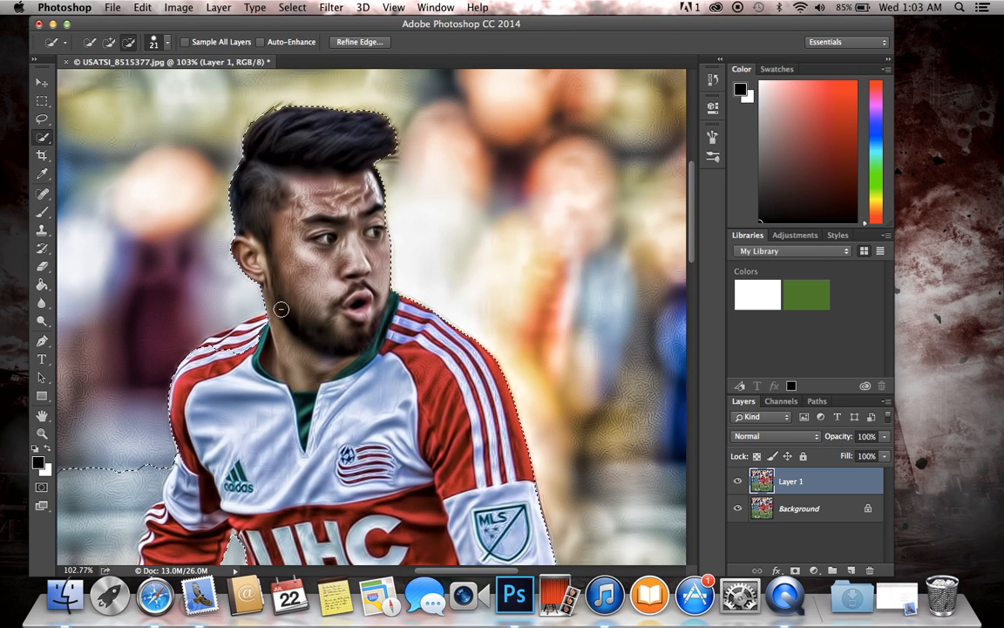
Step: Subtract the outer hip edge of the player's shorts from the background selection with the 21 px brush
scroll(280, 314, "down", 5)
scroll(345, 181, "down", 10)
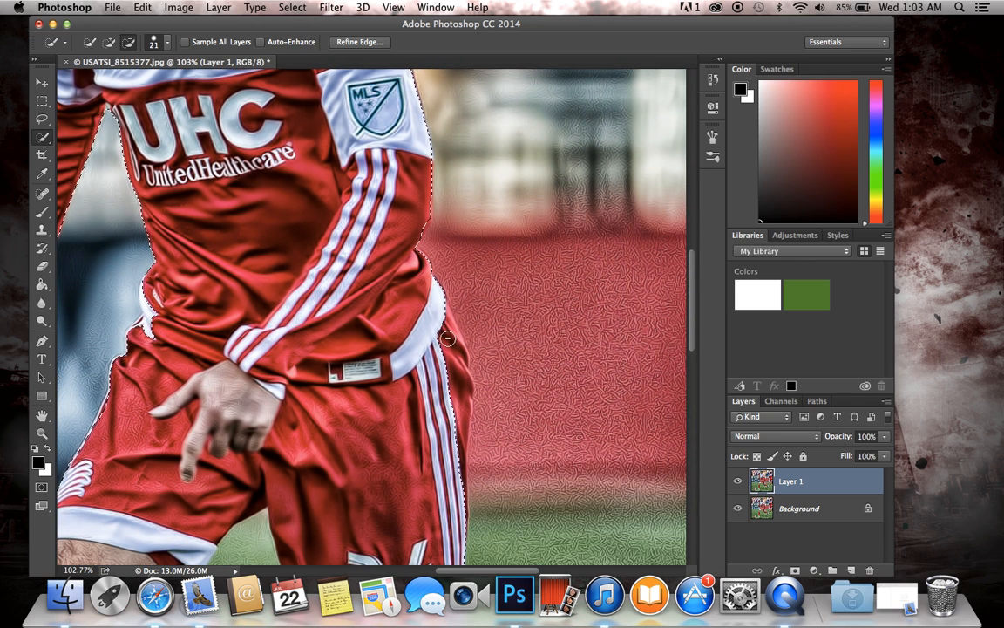
scroll(431, 277, "down", 5)
left_click_drag(444, 224, 439, 179)
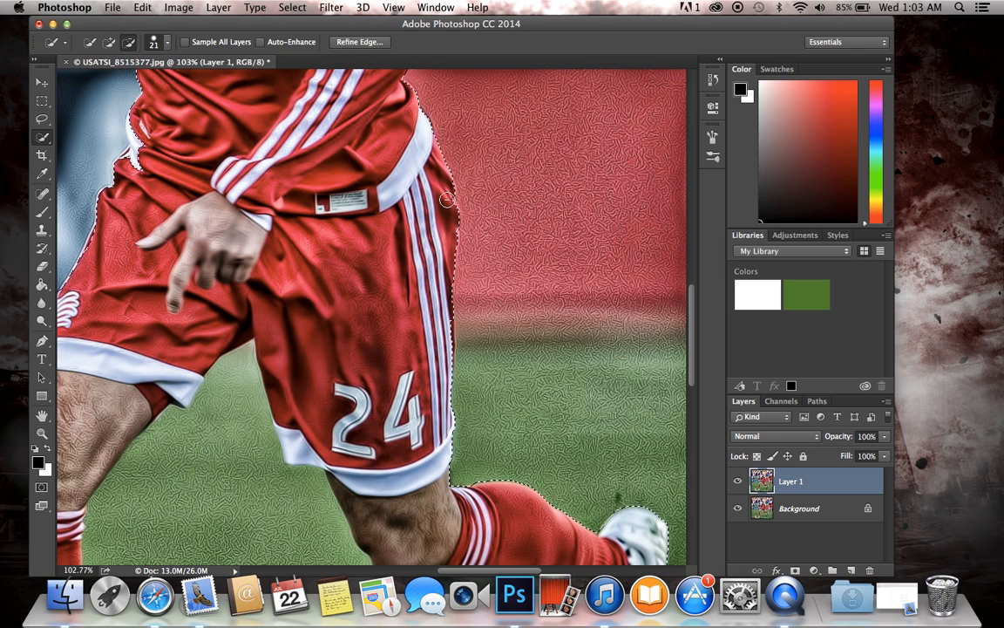
scroll(446, 200, "down", 5)
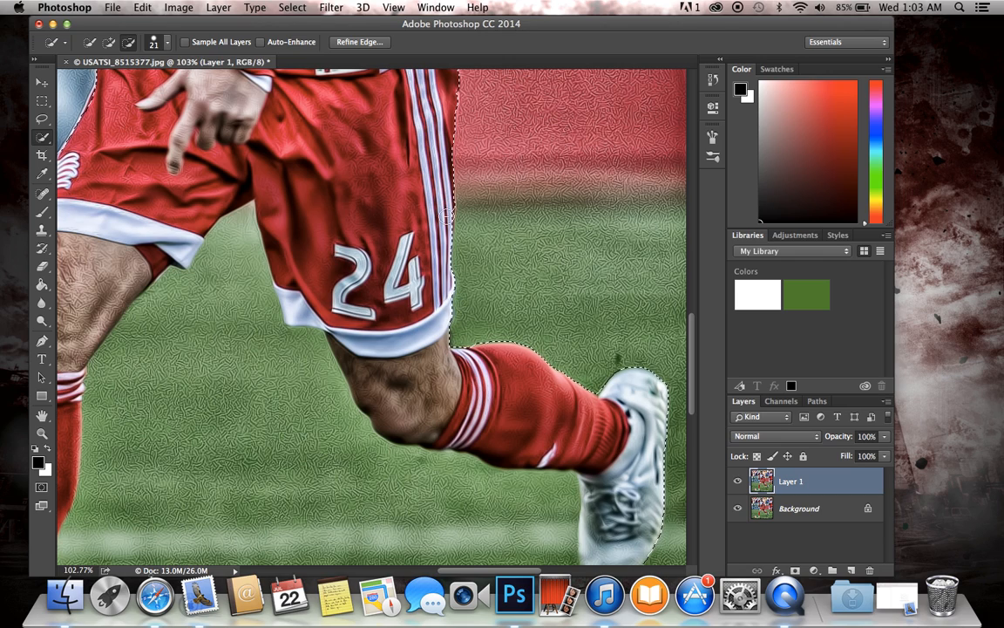
Step: Add the grass between and below the player's legs to the background selection with the 21 px brush
scroll(560, 360, "down", 5)
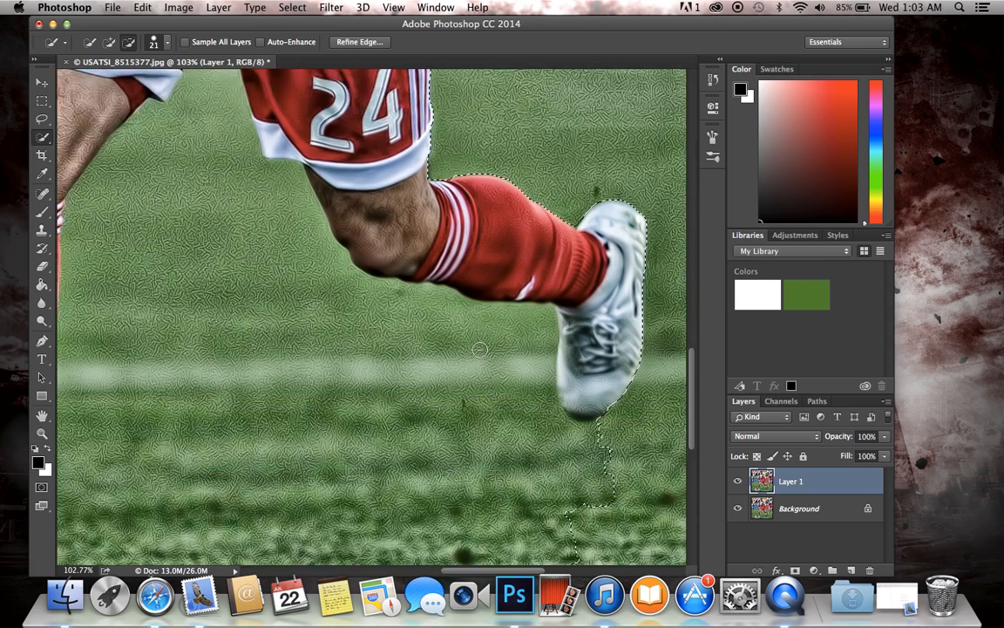
scroll(561, 360, "down", 3)
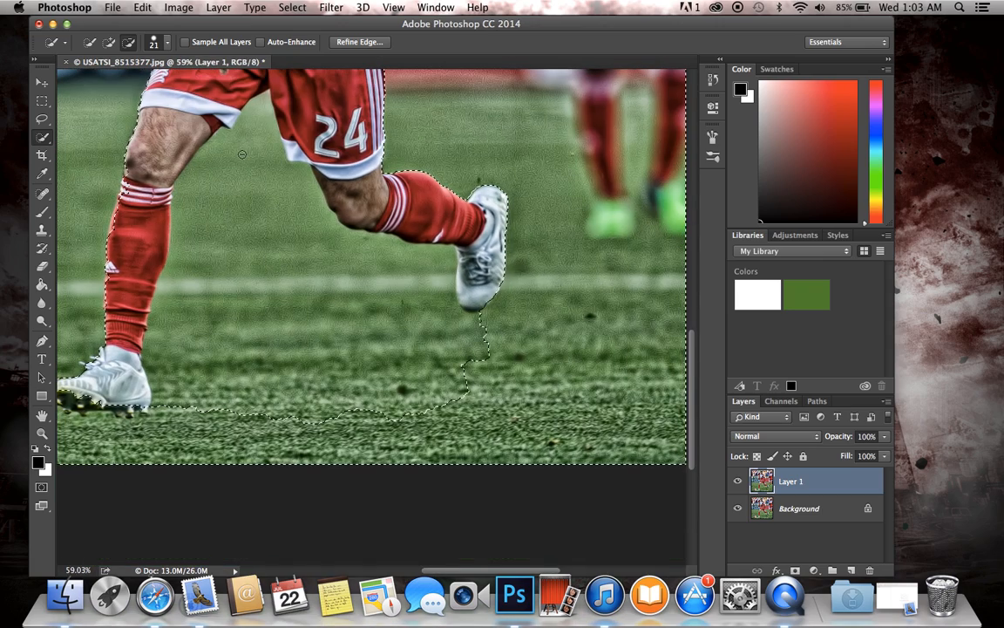
left_click_drag(398, 415, 315, 342)
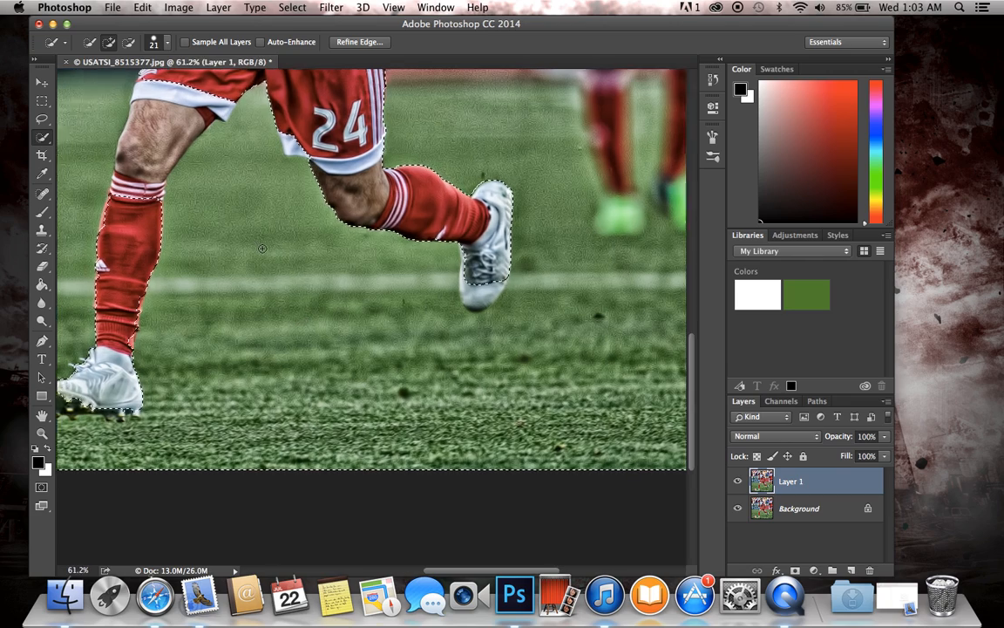
Step: Subtract the front leg's sock and boot from the background selection with the 21 px brush
scroll(157, 75, "up", 3)
left_click(128, 43)
left_click_drag(155, 112, 92, 244)
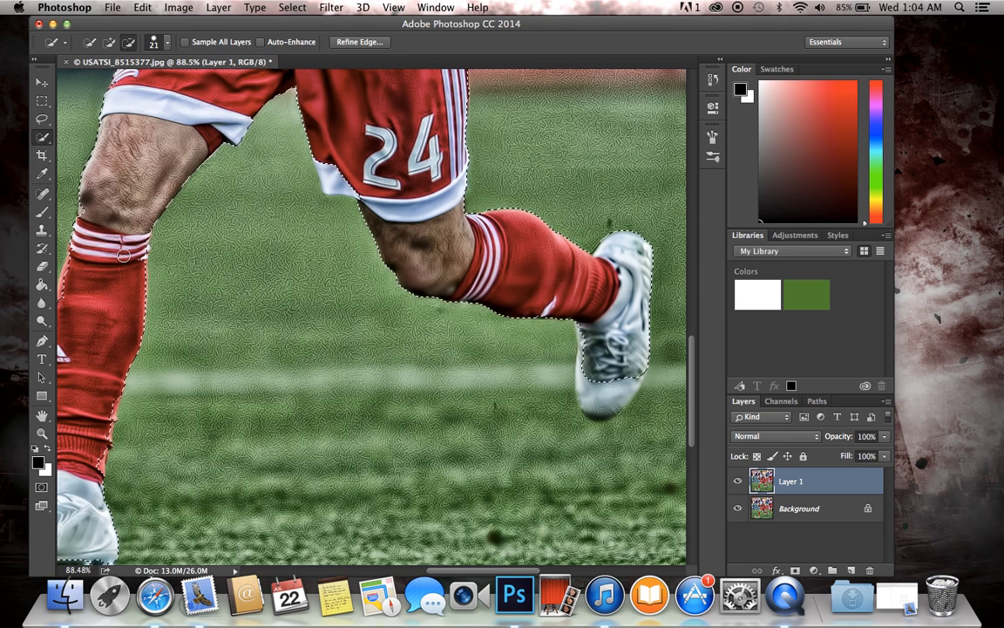
scroll(118, 253, "left", 5)
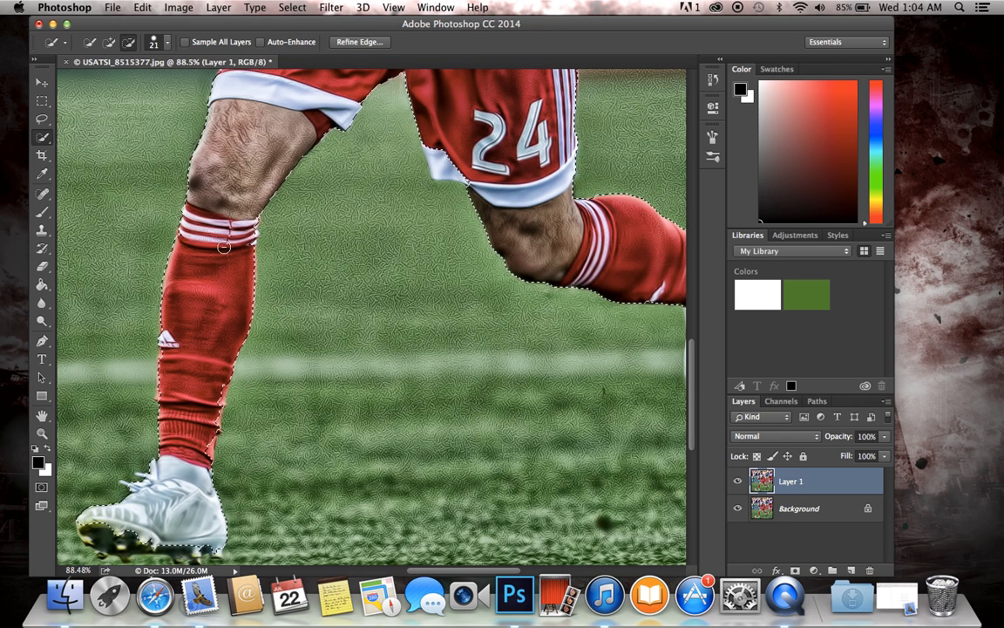
scroll(226, 276, "down", 5)
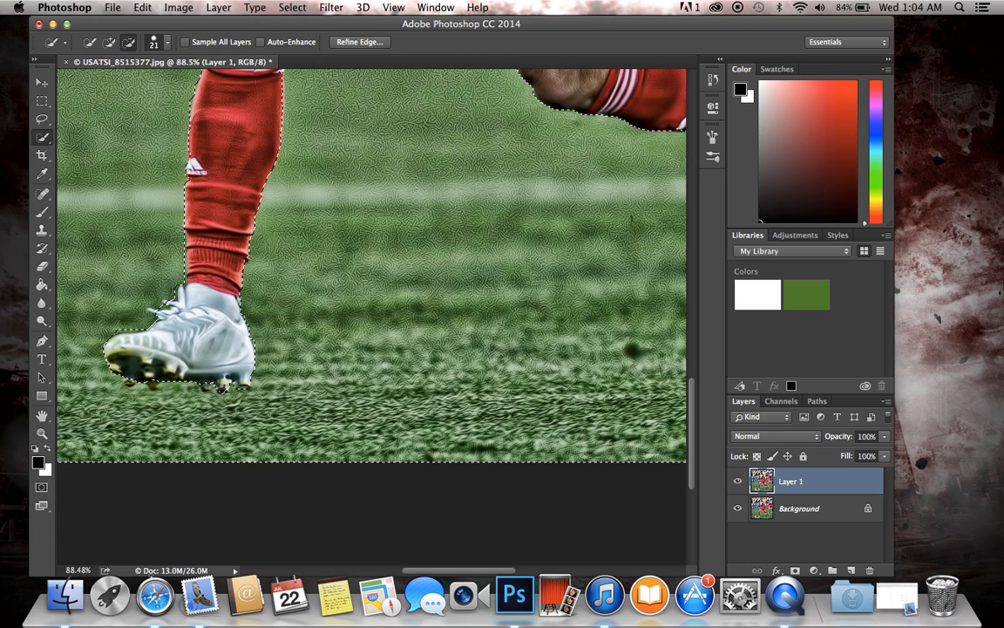
scroll(162, 376, "up", 5)
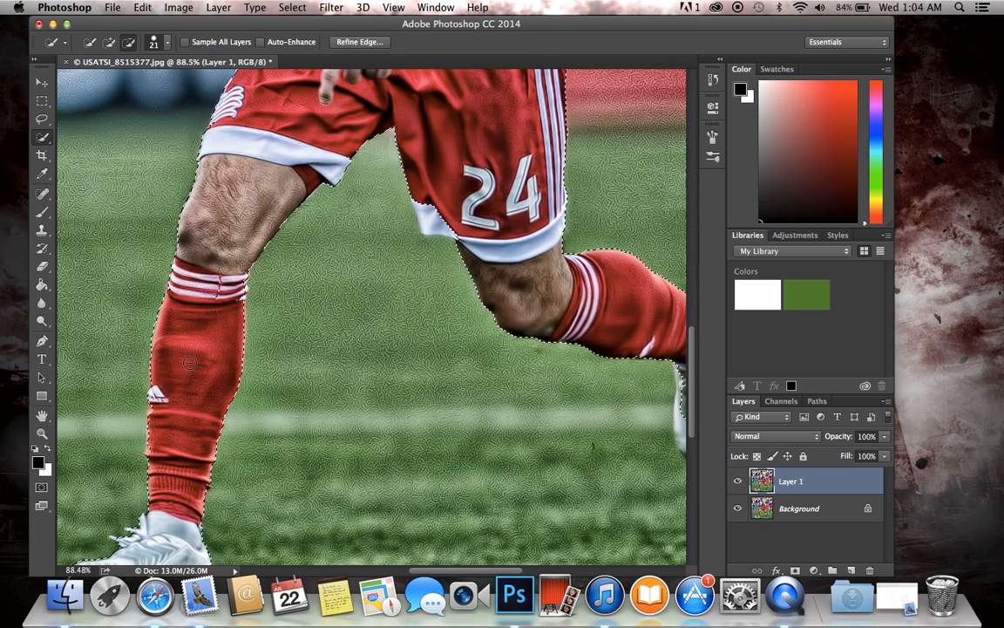
Step: Subtract the toe and inner edge of the trailing boot from the background selection
scroll(162, 377, "right", 3)
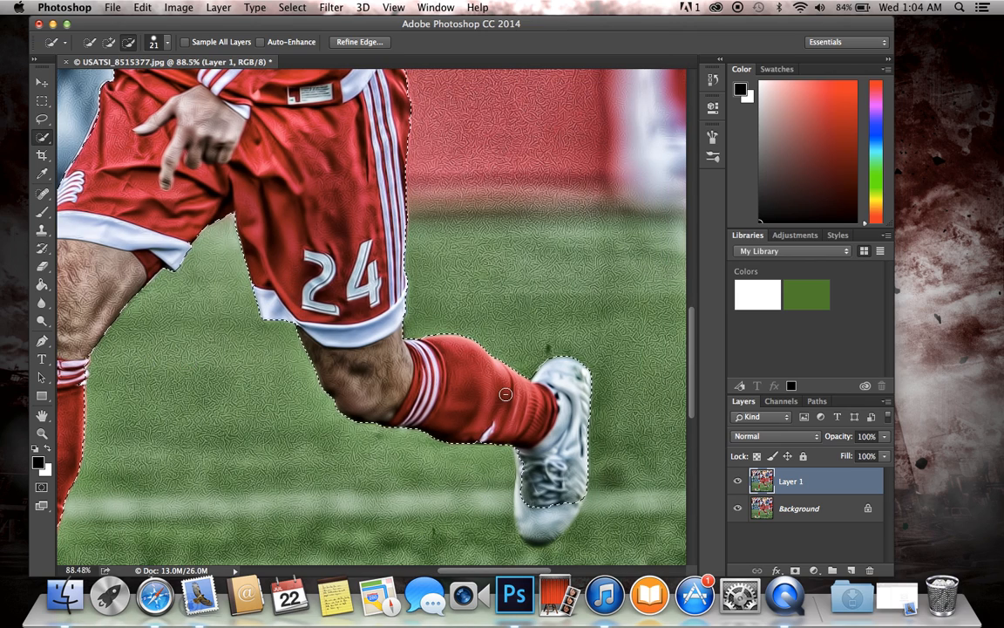
left_click_drag(538, 539, 532, 518)
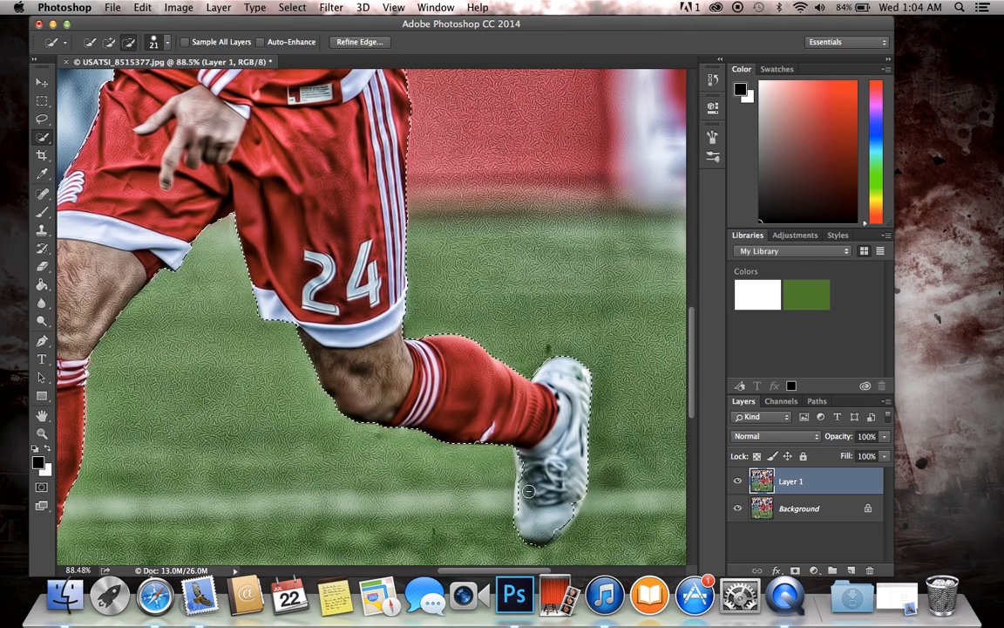
left_click_drag(526, 481, 520, 513)
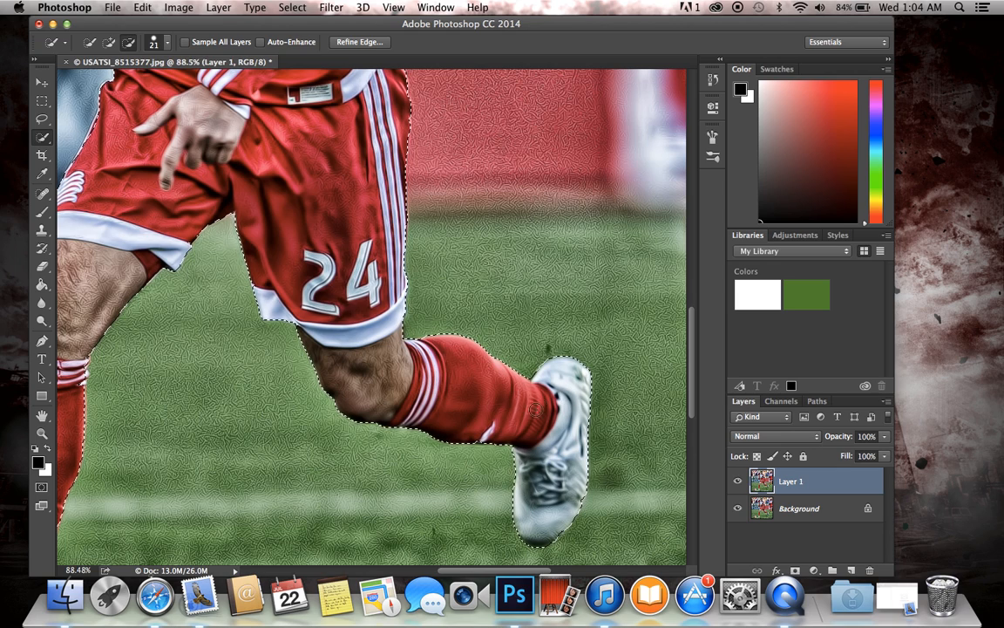
Step: Subtract the soccer ball from the background selection with a 250 px brush
scroll(533, 409, "down", 5)
scroll(415, 300, "up", 5)
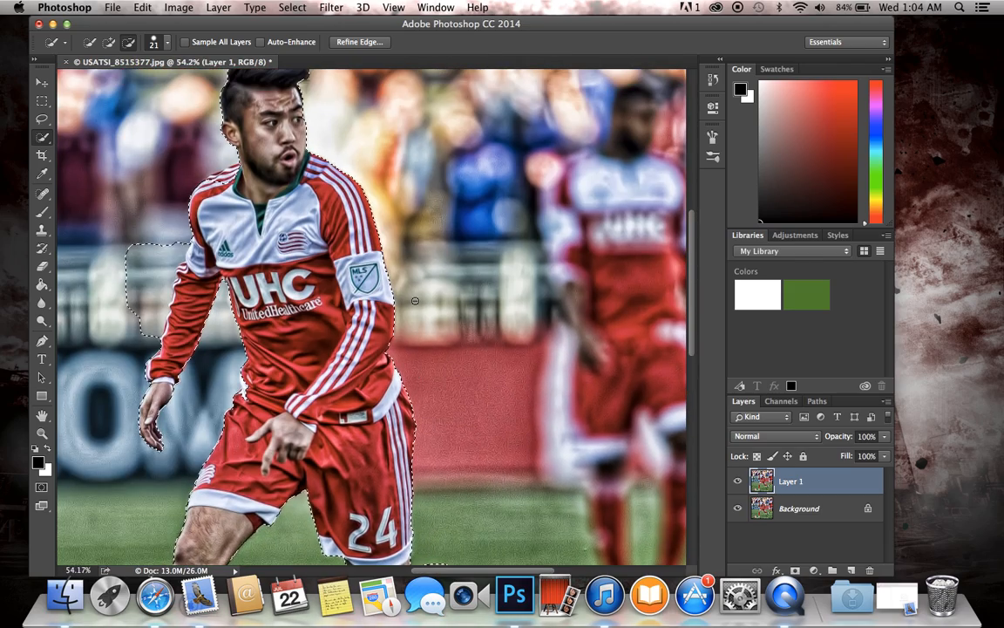
scroll(415, 301, "down", 4)
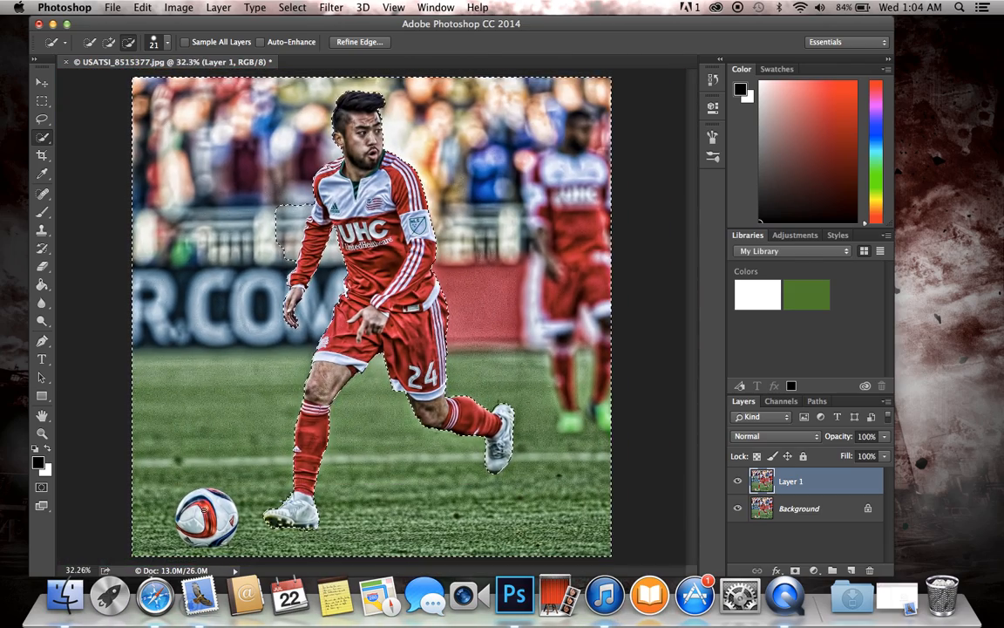
left_click(168, 43)
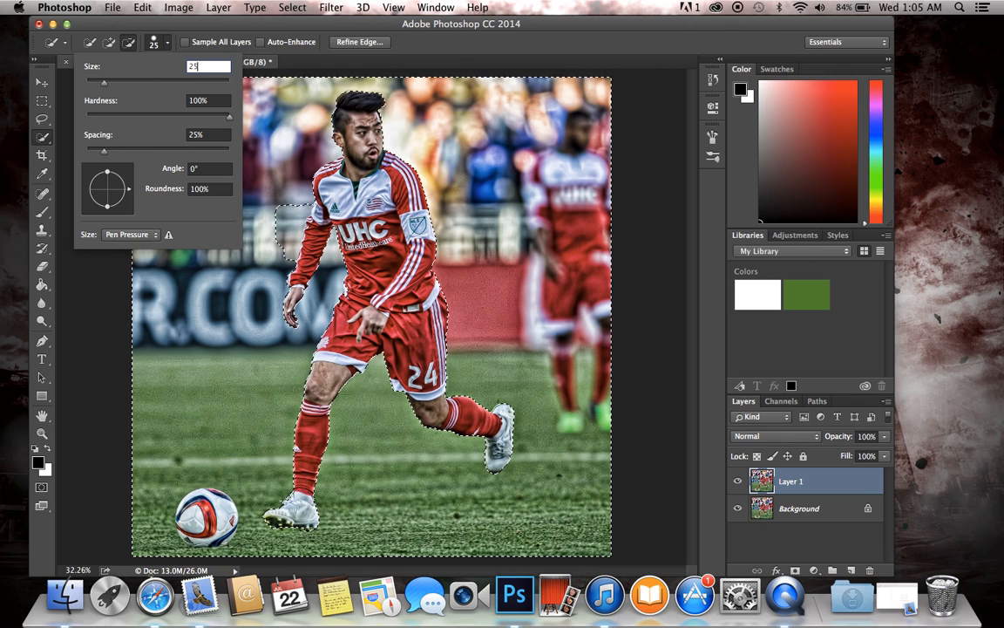
type("0")
key("Return")
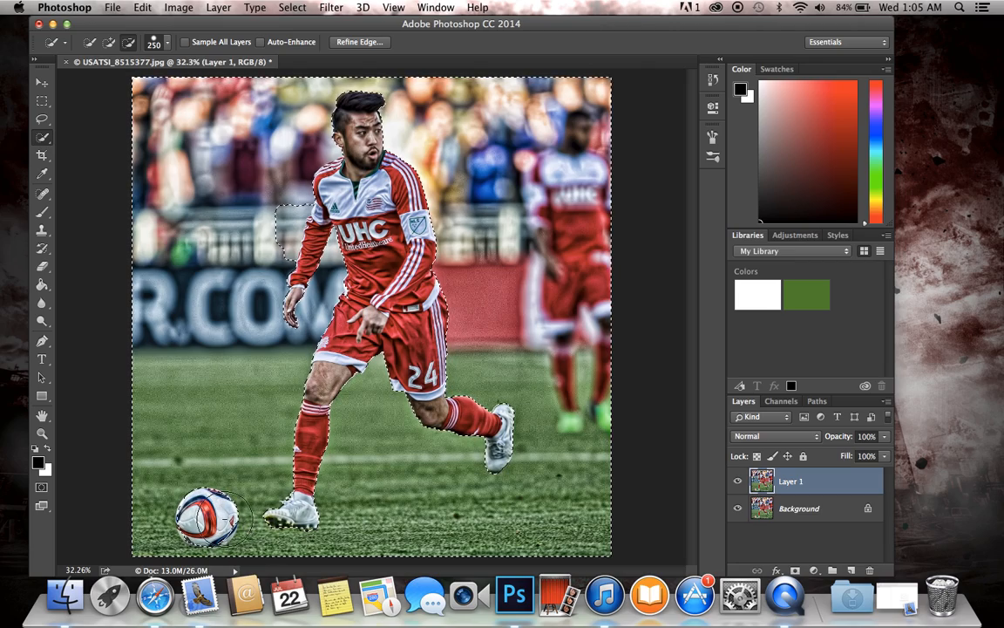
scroll(197, 505, "up", 5)
scroll(197, 506, "down", 5)
scroll(197, 506, "up", 5)
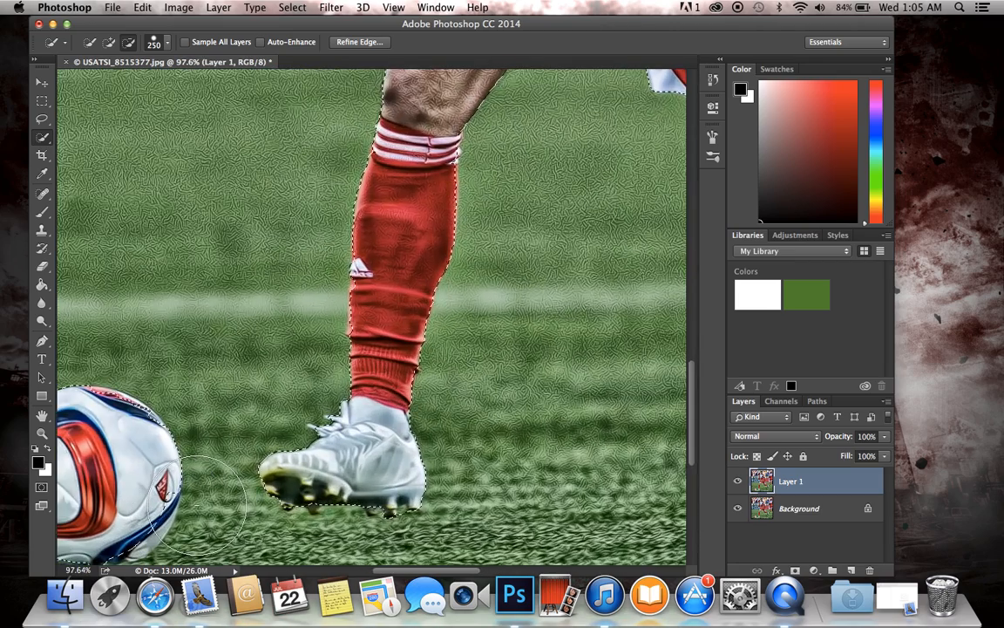
Step: Refine the selection along the soccer ball's edge by subtracting with a 183 px brush
scroll(197, 505, "down", 5)
left_click(168, 44)
left_click(187, 82)
key("Return")
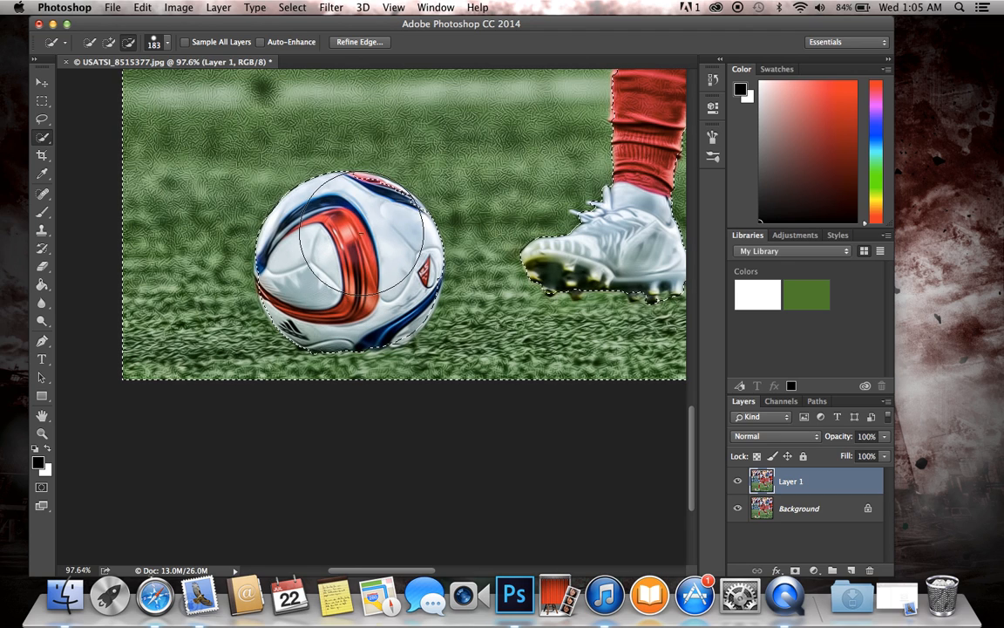
Step: Examine the selection outline around the ball, legs, arms and head of the player
scroll(362, 233, "down", 3)
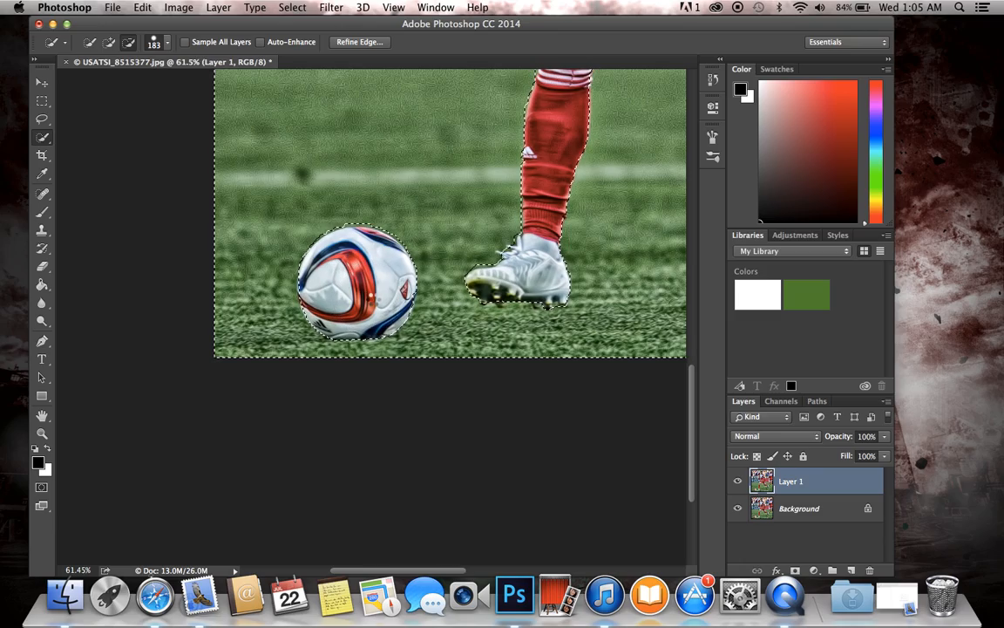
scroll(421, 232, "down", 2)
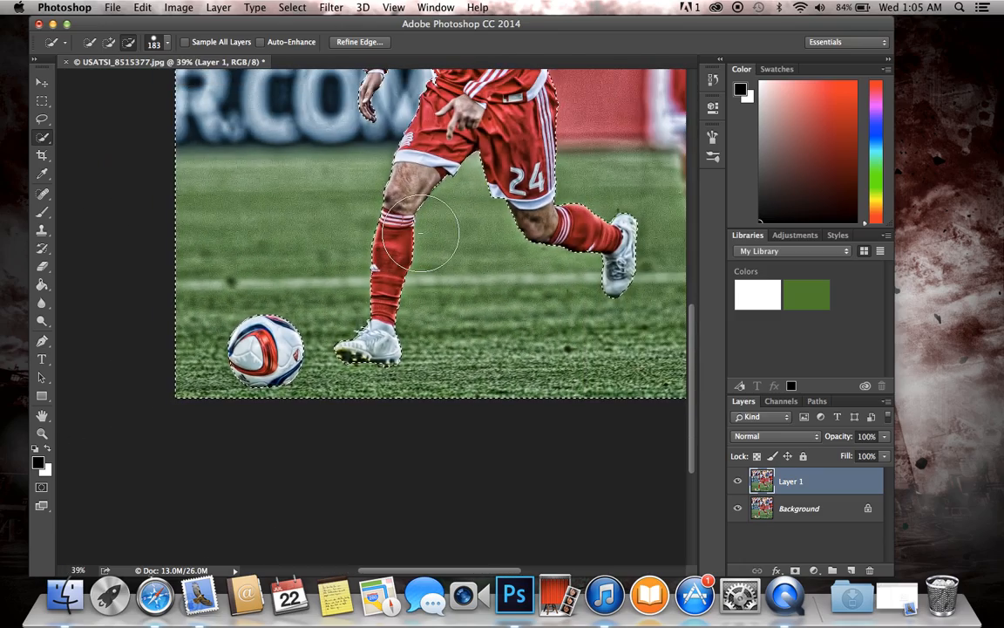
scroll(421, 233, "up", 3)
scroll(421, 233, "up", 5)
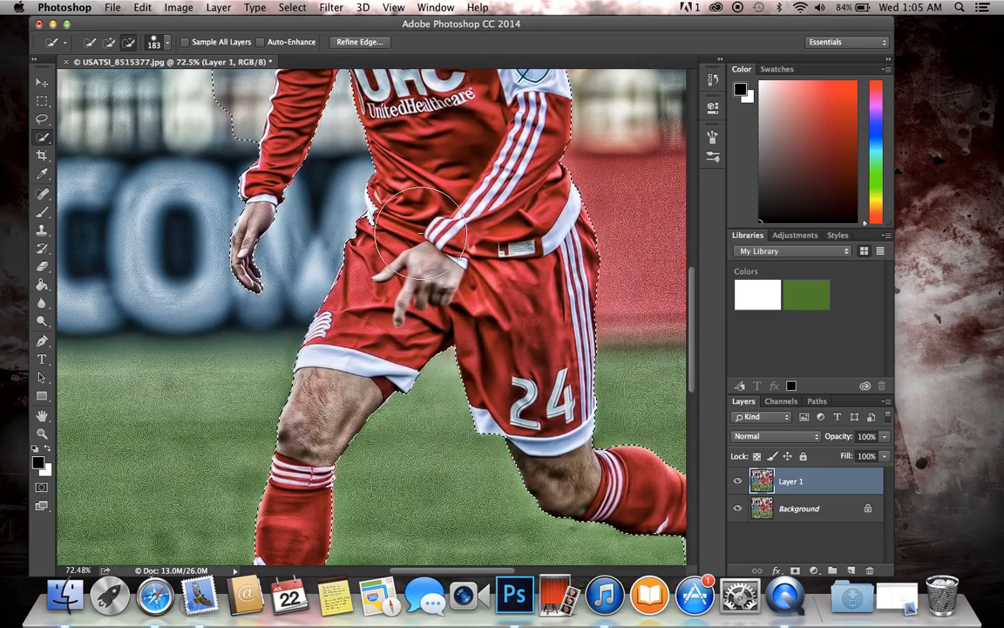
scroll(422, 233, "up", 8)
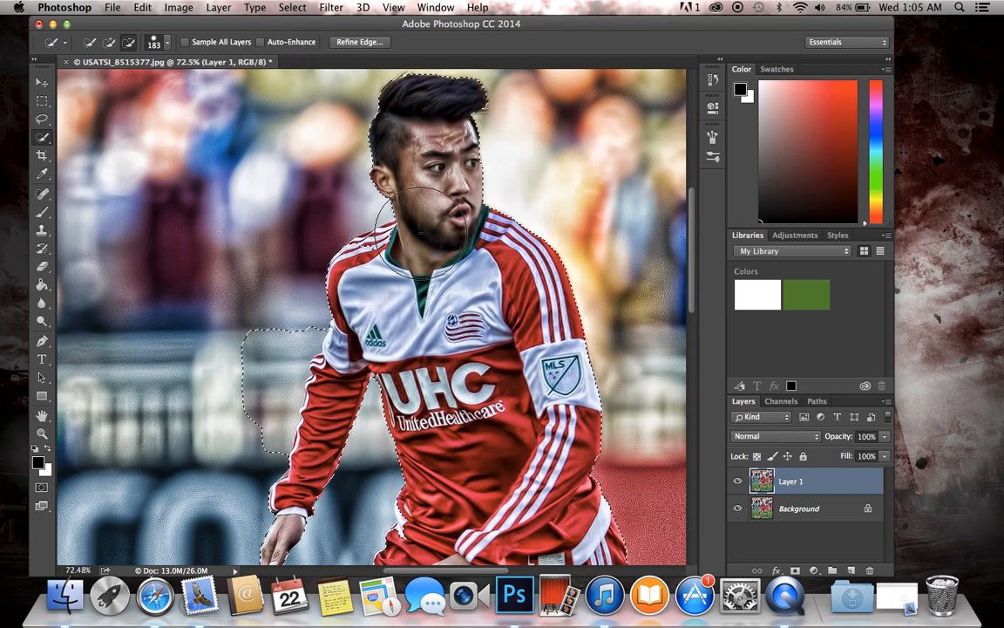
scroll(422, 233, "down", 1)
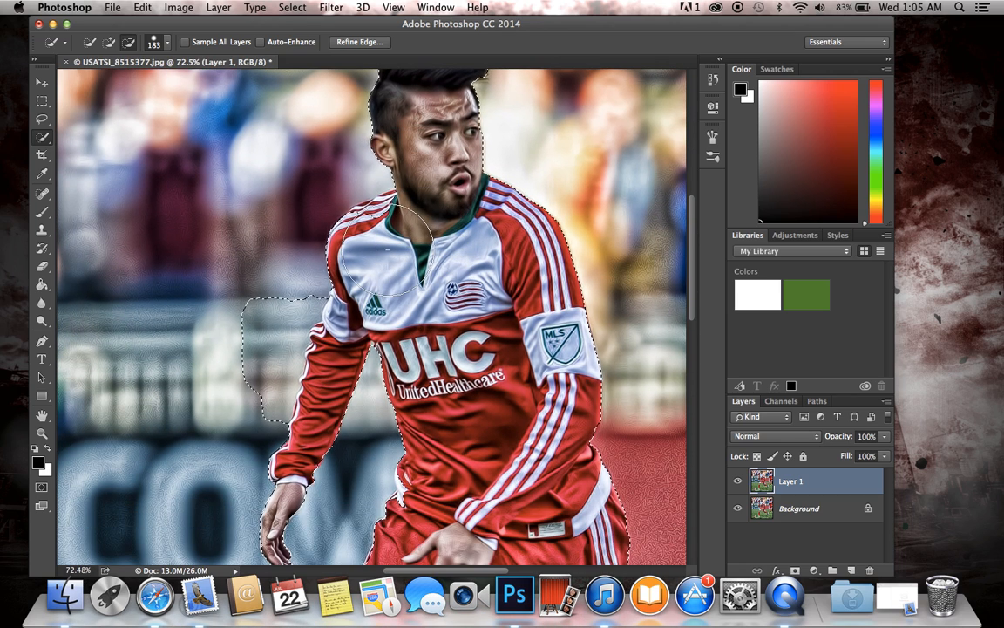
left_click(415, 207)
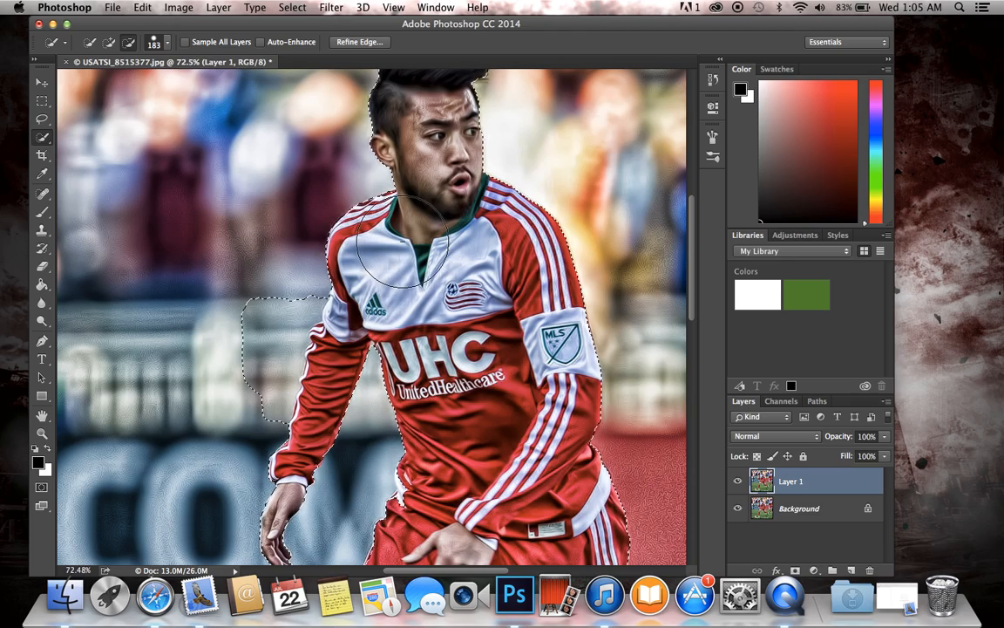
scroll(416, 242, "down", 2)
scroll(403, 241, "down", 3)
scroll(403, 241, "down", 4)
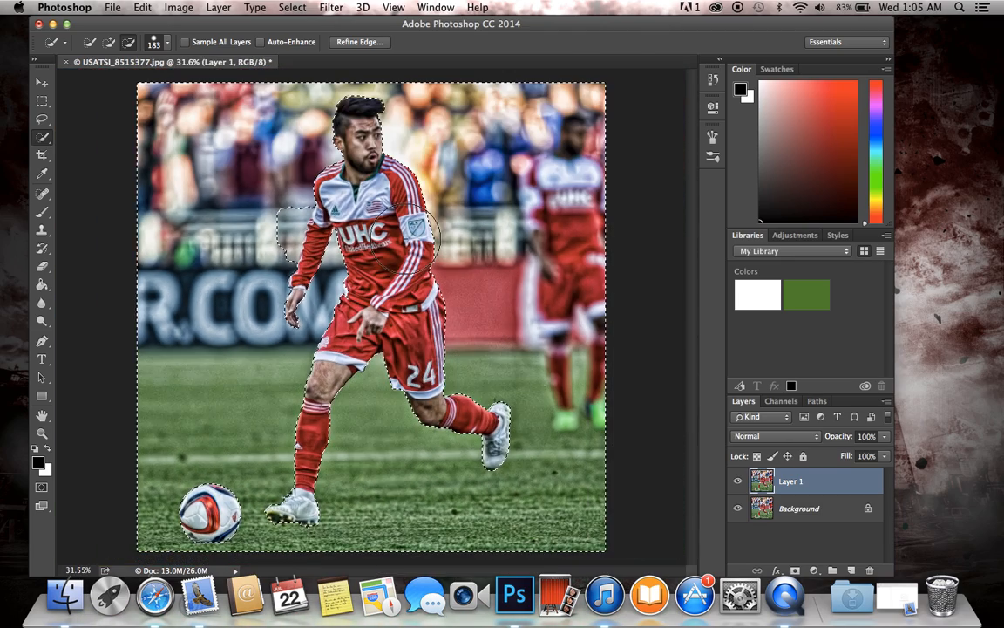
Step: Delete the selected background from Layer 1 and clear the selection
key("super+d")
key("super+equal")
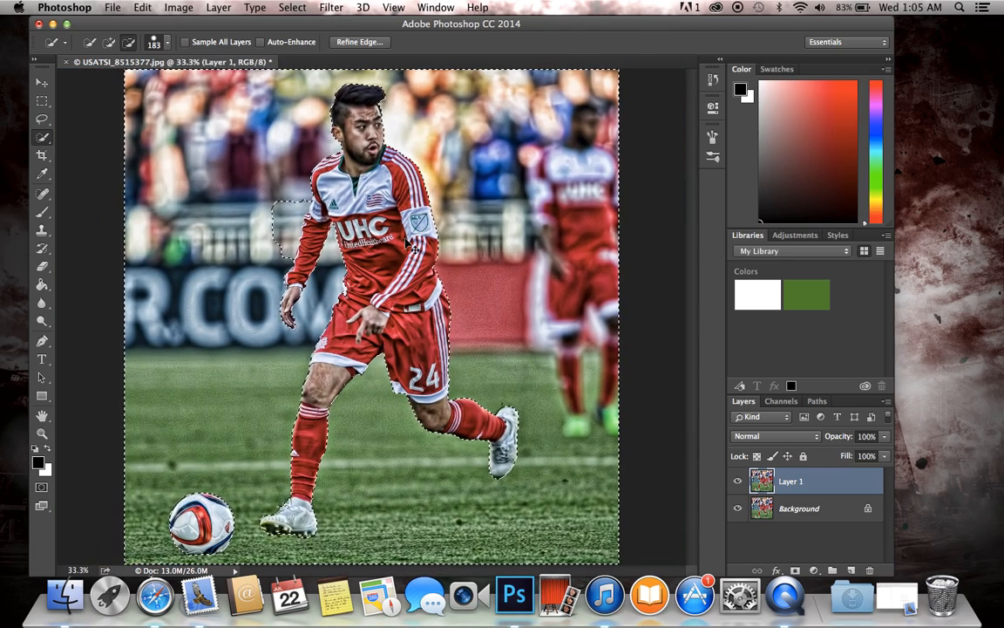
Step: Toggle the Background layer's visibility to compare the cutout, leaving the layer hidden
left_click(739, 508)
left_click(739, 513)
left_click(739, 513)
left_click(739, 513)
left_click(740, 512)
left_click(739, 511)
left_click(739, 511)
left_click(739, 511)
left_click(739, 511)
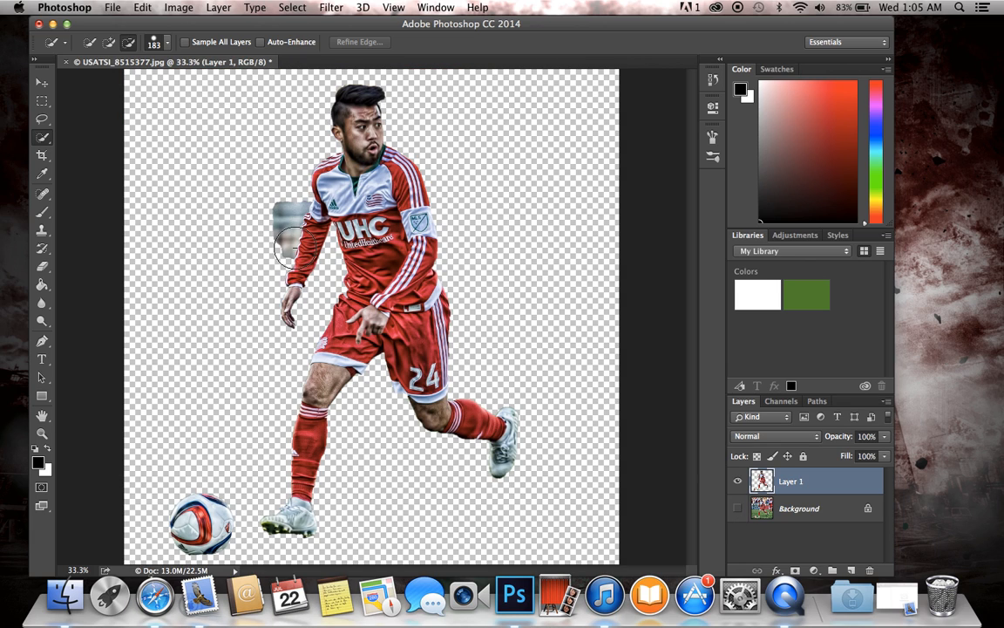
Step: Erase the leftover background patch beside the player's arm on Layer 1 with a soft 43 px Eraser
left_click(41, 266)
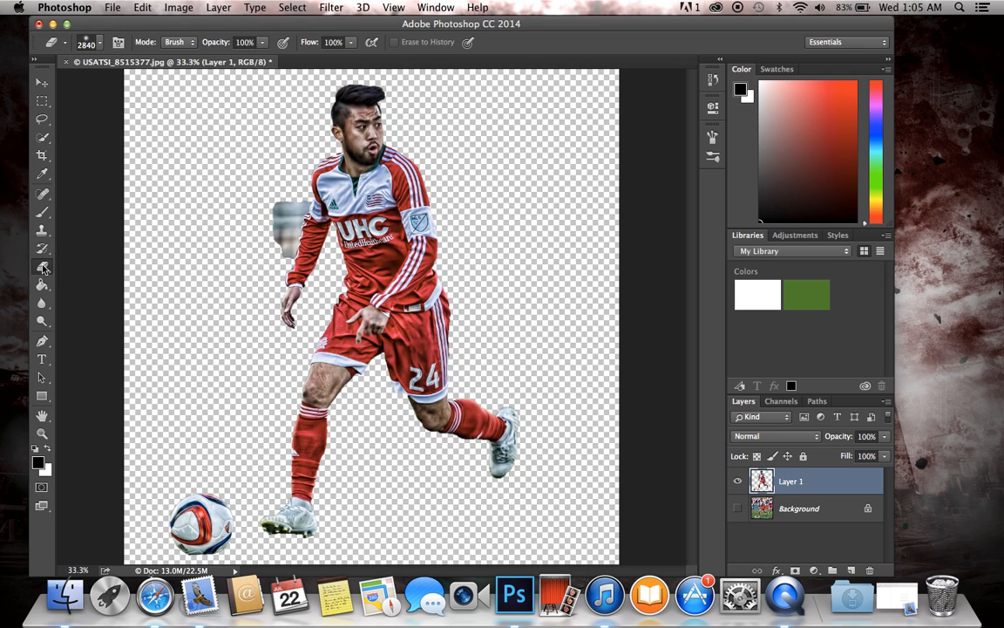
left_click(93, 43)
left_click(127, 53)
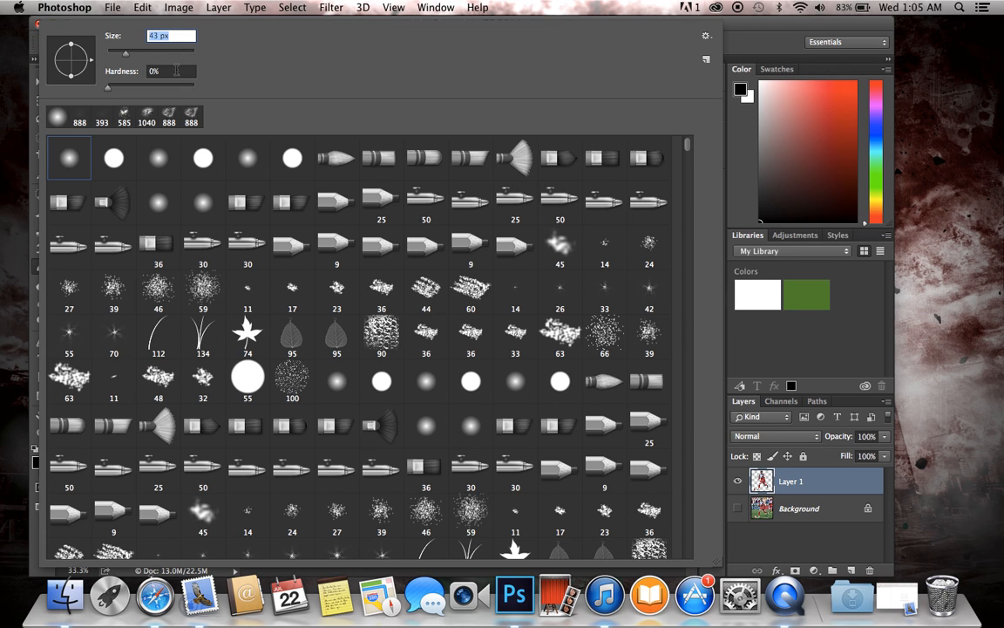
left_click(743, 333)
scroll(369, 315, "up", 6)
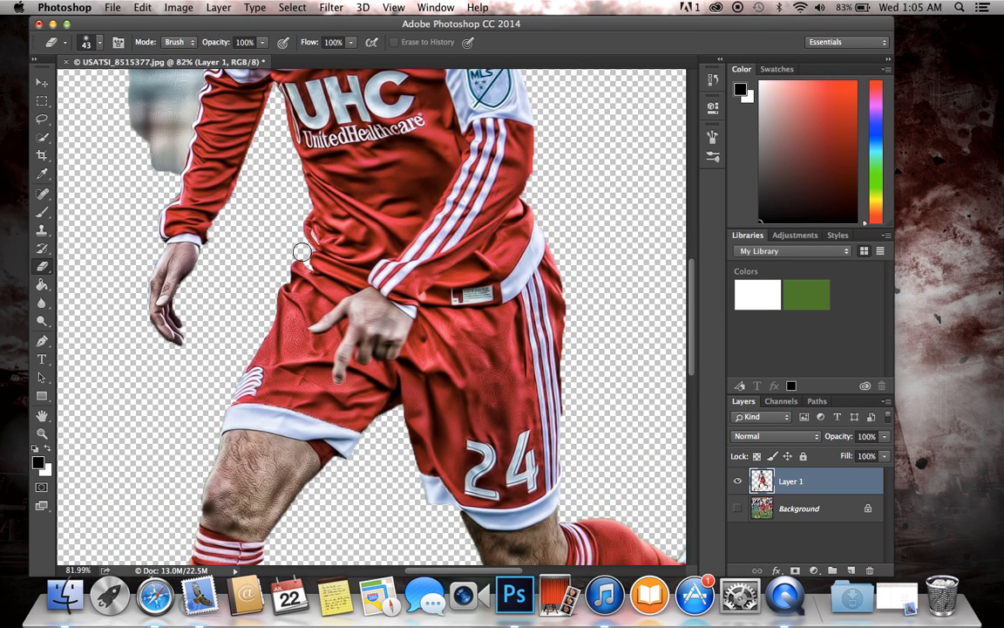
scroll(301, 252, "up", 3)
scroll(300, 252, "left", 2)
mouse_move(208, 238)
left_mouse_down()
mouse_move(188, 166)
mouse_move(178, 196)
mouse_move(178, 91)
mouse_move(184, 134)
mouse_move(193, 129)
mouse_move(184, 249)
mouse_move(191, 226)
mouse_move(200, 241)
mouse_move(212, 228)
mouse_move(236, 126)
mouse_move(254, 103)
mouse_move(214, 138)
mouse_move(214, 122)
mouse_move(209, 176)
mouse_move(234, 106)
left_mouse_up()
scroll(234, 121, "down", 10)
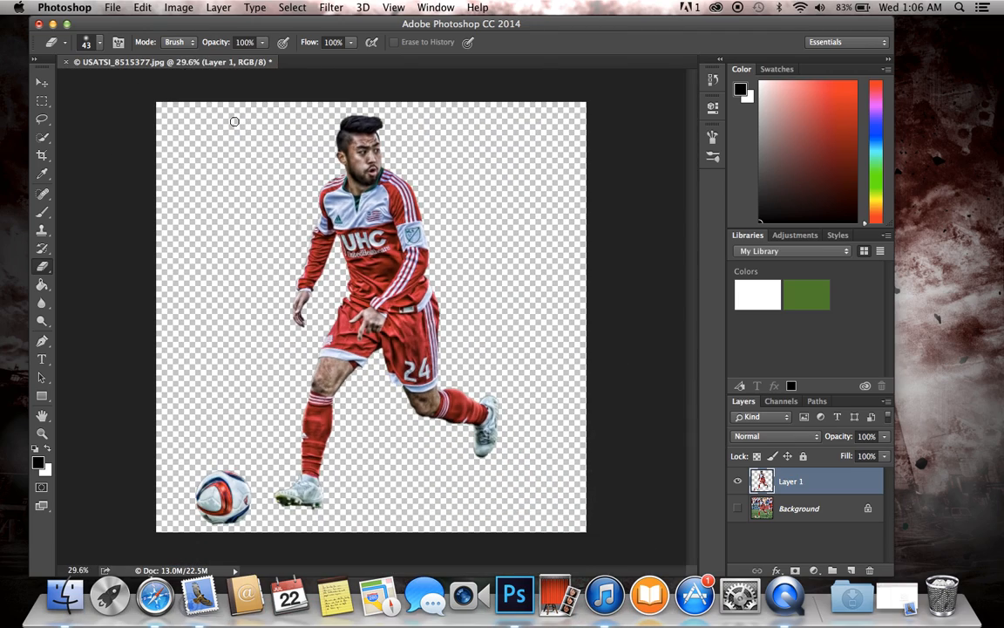
scroll(233, 121, "up", 1)
Step: Compare the cutout with the Background layer and leave it shown, then duplicate Layer 1 and hide the original
left_click(737, 509)
left_click(736, 509)
left_click(736, 509)
left_click(736, 509)
left_click(737, 509)
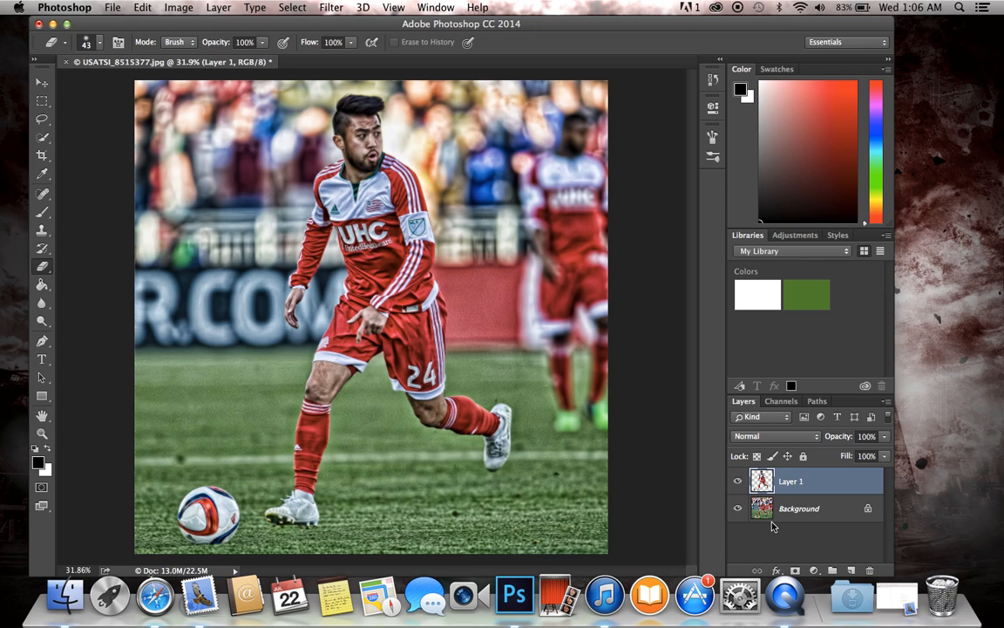
key("super+j")
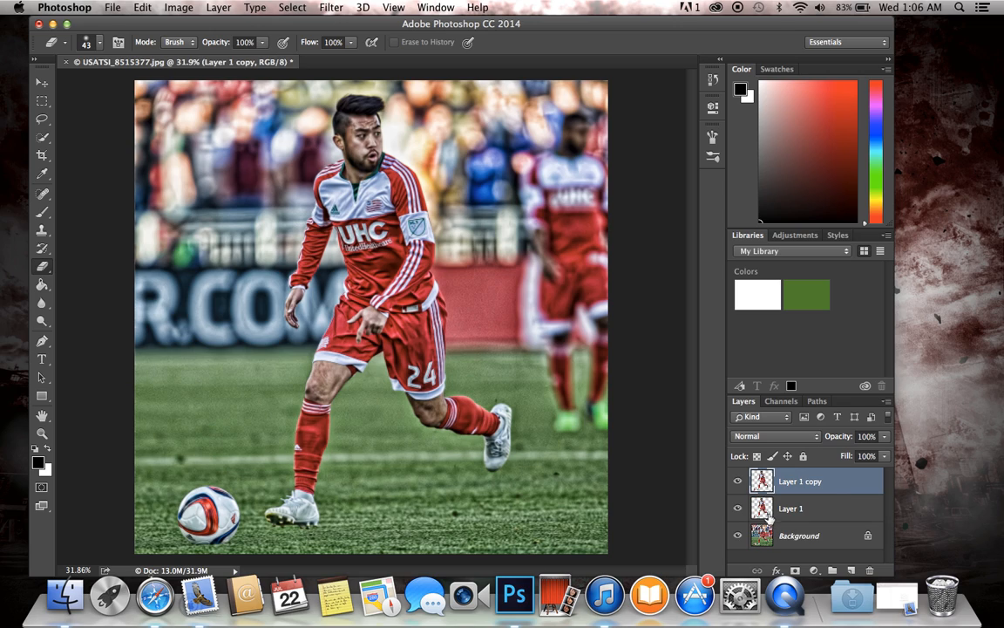
left_click(768, 514)
left_click(770, 490)
Step: Desaturate the Background layer with a Hue/Saturation adjustment, setting Saturation to -65
left_click(759, 534)
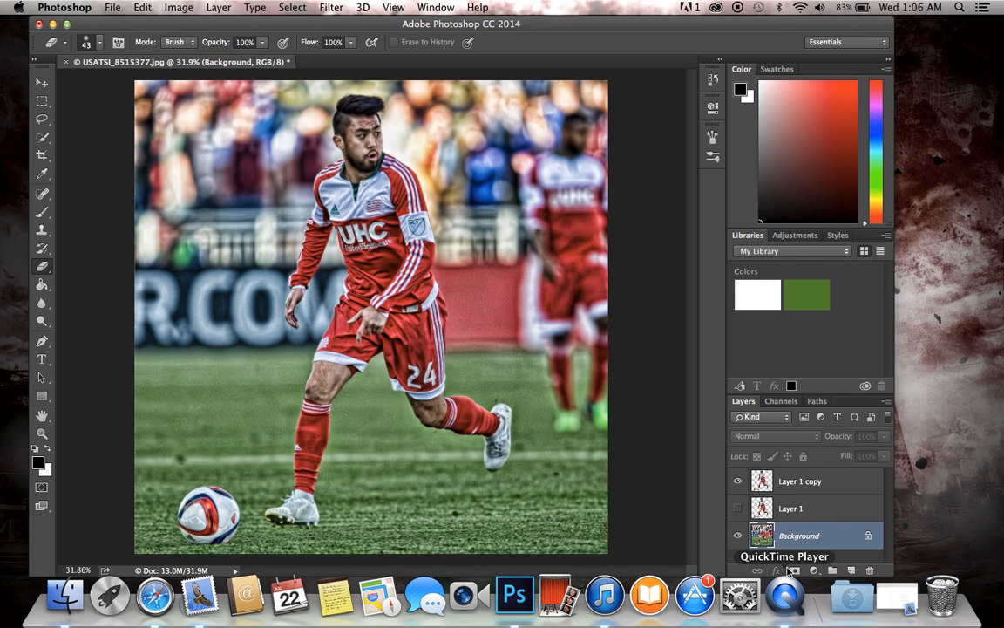
left_click(186, 7)
mouse_move(244, 45)
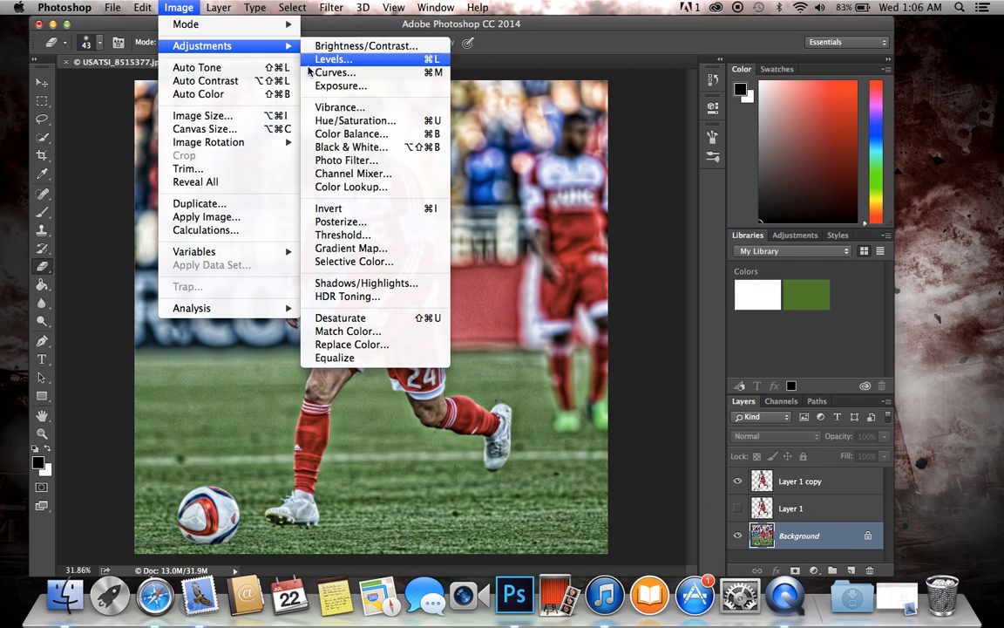
left_click(352, 120)
left_click(700, 322)
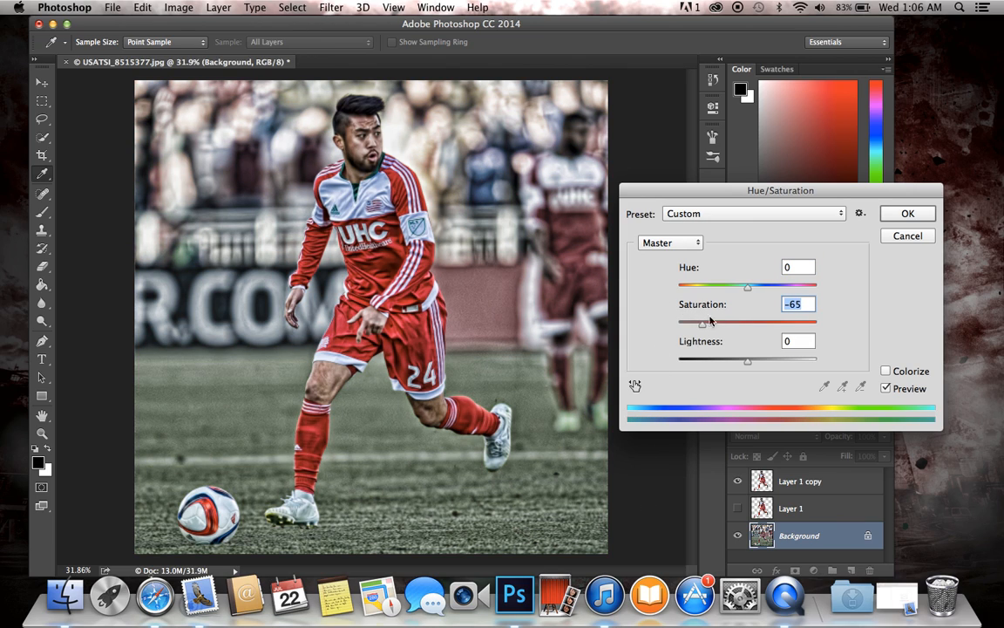
key("Return")
key("e")
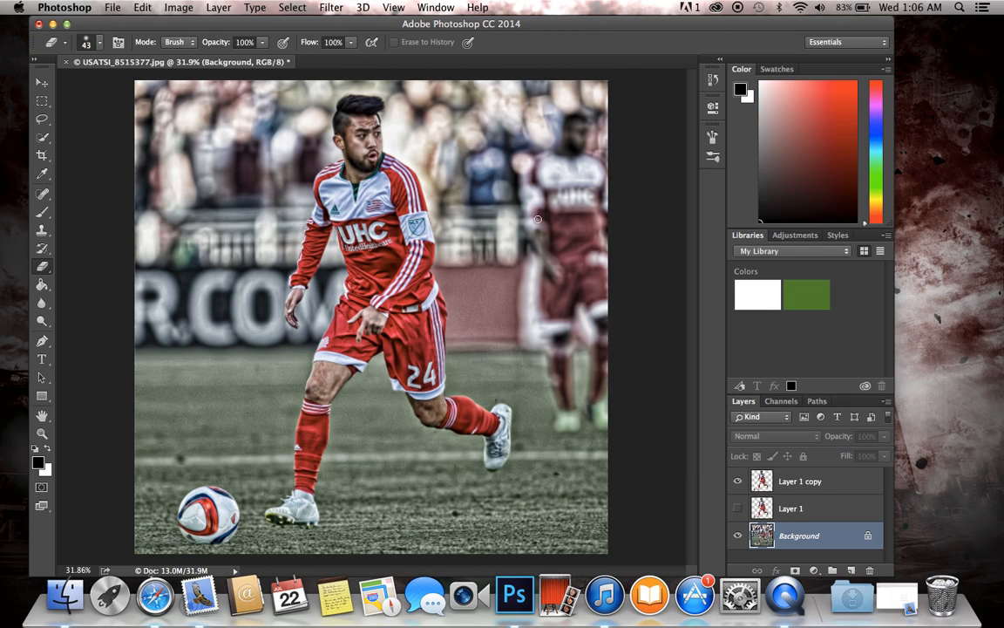
Step: Add a new layer above the Background layer and choose the 430 px smoke brush for the Brush tool
left_click(850, 570)
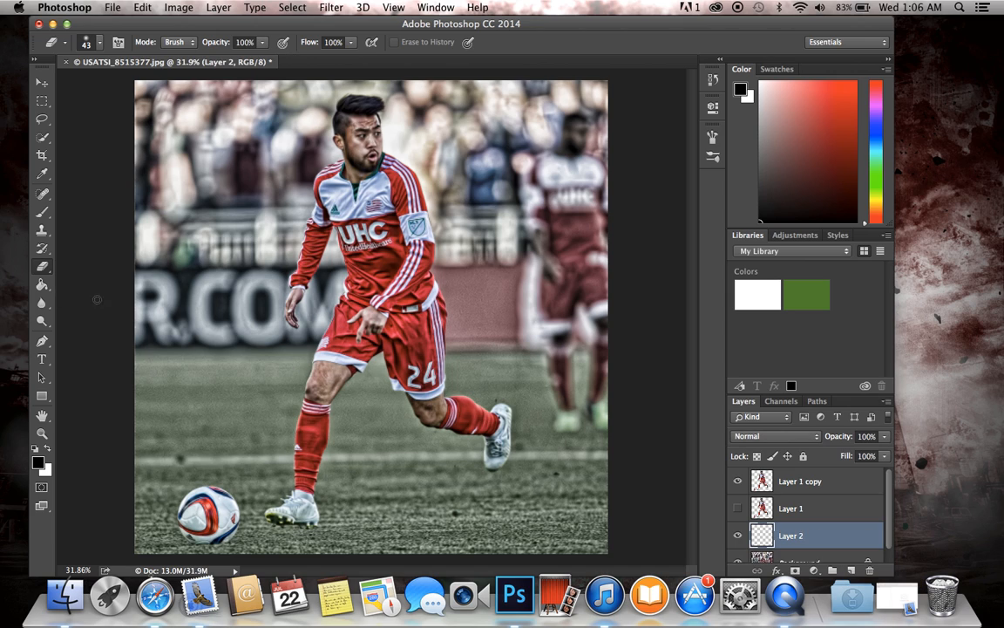
left_click(40, 211)
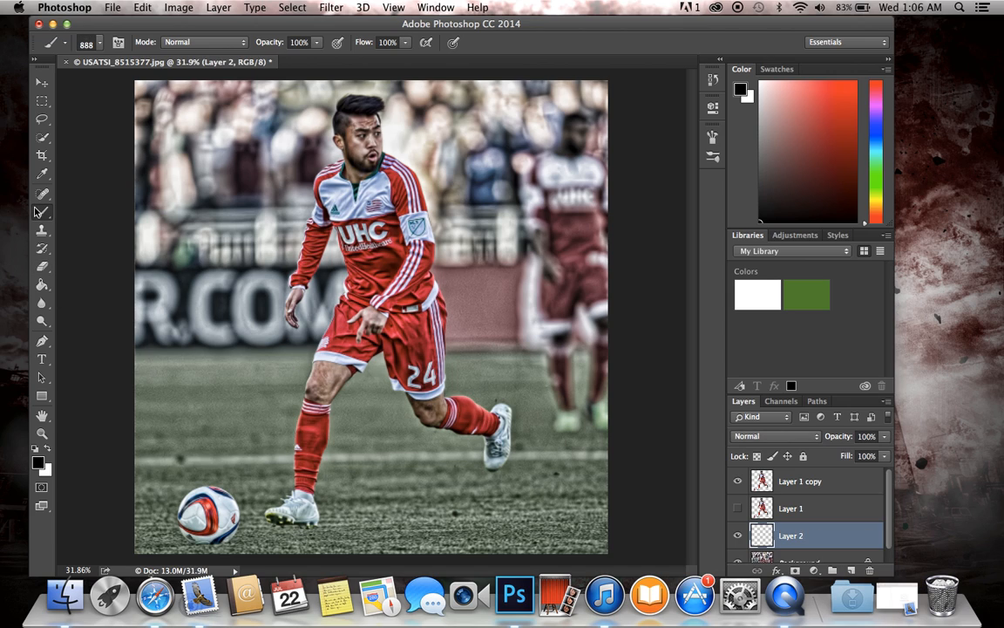
left_click(100, 45)
scroll(690, 358, "down", 5)
left_click_drag(688, 349, 684, 199)
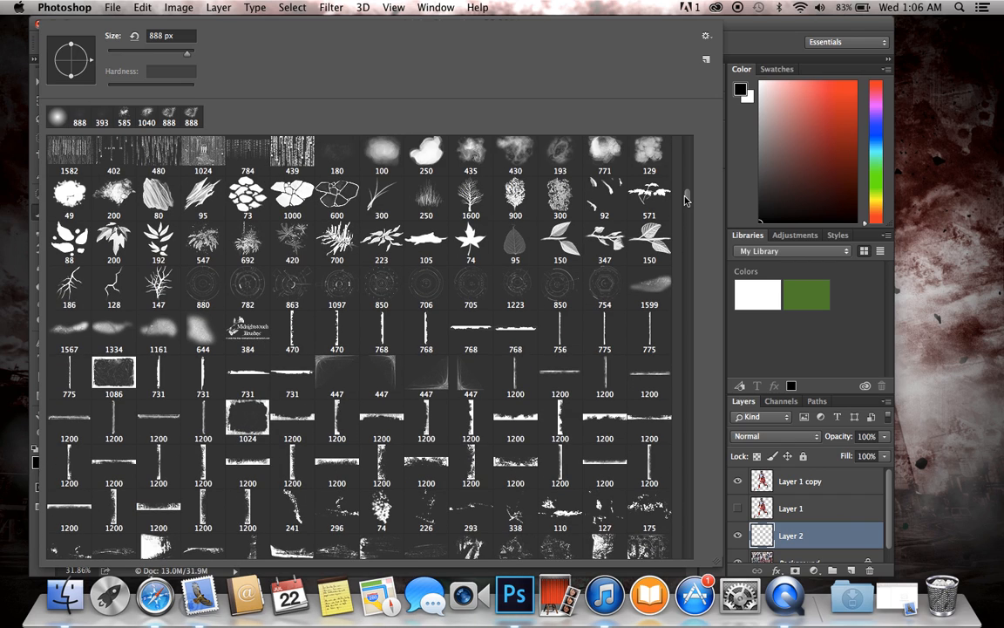
left_click(517, 154)
left_click(764, 359)
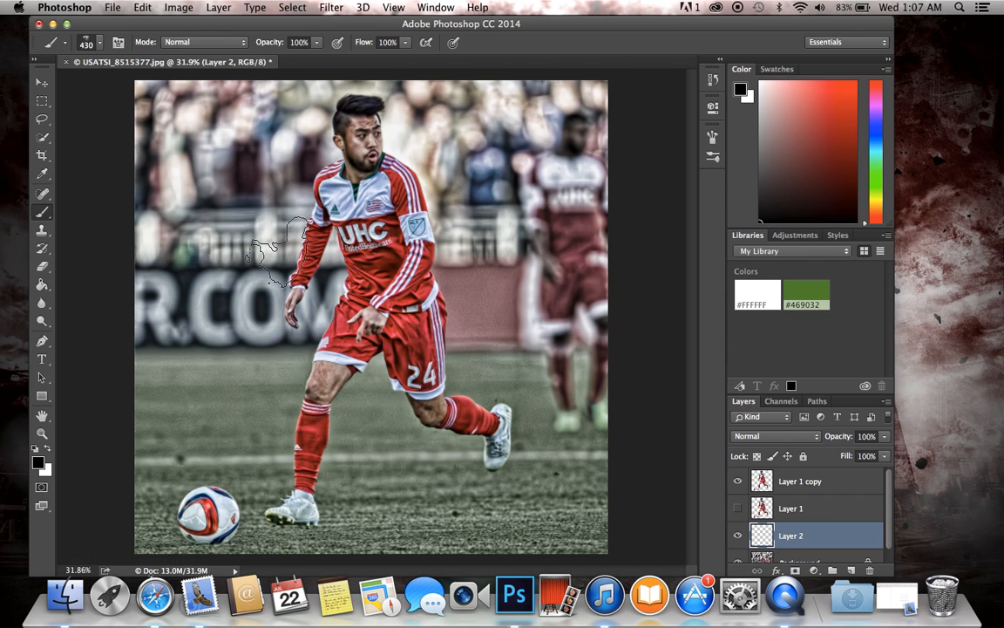
Step: Set the smoke brush size to 1040 px and paint black smoke around the ball and the background left of the player
left_click(87, 42)
left_click_drag(182, 53, 184, 53)
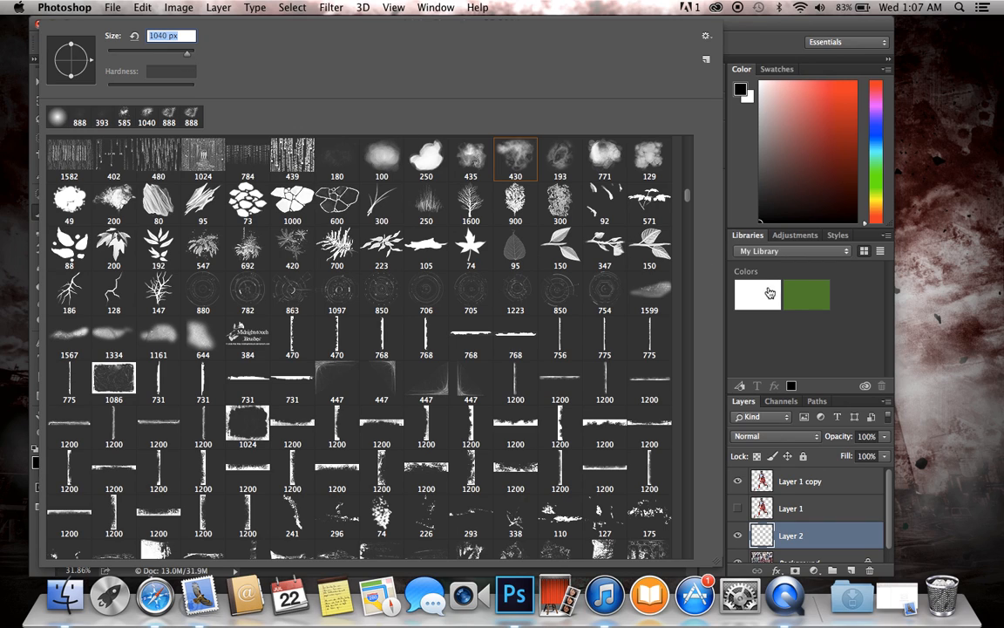
left_click(766, 348)
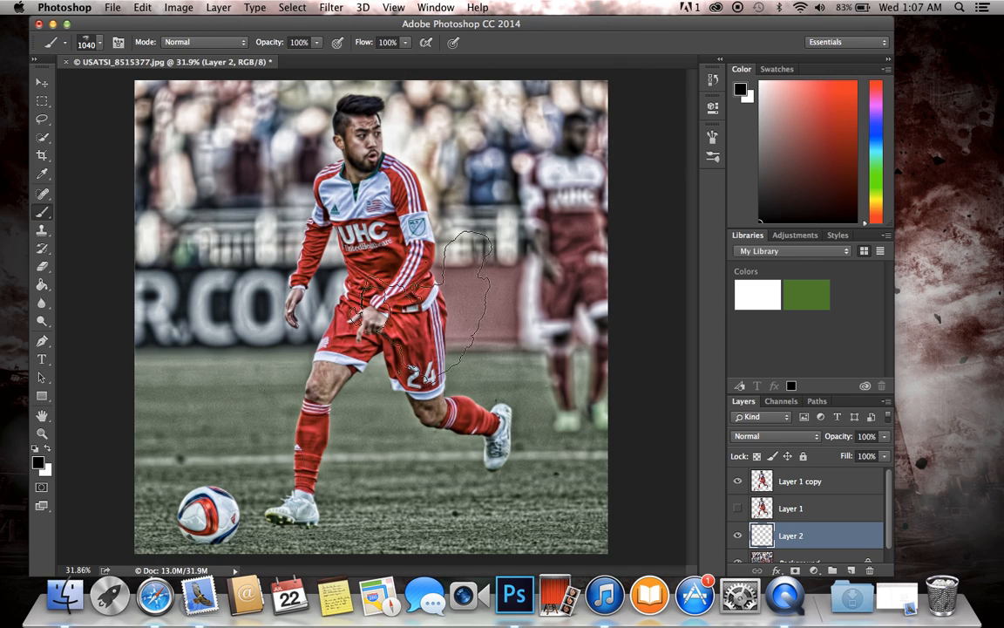
mouse_move(128, 504)
left_mouse_down()
mouse_move(112, 488)
mouse_move(191, 403)
mouse_move(183, 510)
mouse_move(157, 440)
mouse_move(174, 375)
mouse_move(244, 401)
mouse_move(229, 448)
mouse_move(258, 476)
mouse_move(296, 471)
mouse_move(299, 450)
mouse_move(222, 399)
mouse_move(193, 286)
mouse_move(205, 197)
mouse_move(167, 153)
left_mouse_up()
mouse_move(142, 201)
left_mouse_down()
mouse_move(192, 331)
mouse_move(239, 348)
mouse_move(279, 410)
mouse_move(366, 500)
mouse_move(261, 506)
mouse_move(113, 471)
mouse_move(83, 295)
mouse_move(162, 224)
mouse_move(240, 279)
mouse_move(375, 515)
mouse_move(673, 482)
mouse_move(318, 520)
mouse_move(359, 516)
left_mouse_up()
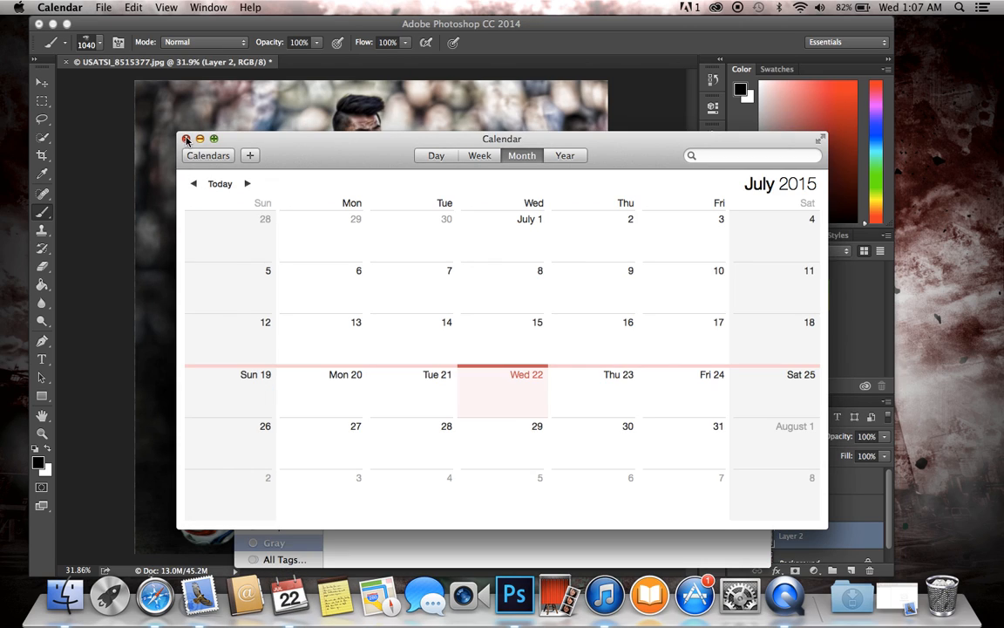
Step: Close the Calendar and Finder windows and return to the Brush tool in Photoshop
left_click(186, 140)
left_click(245, 256)
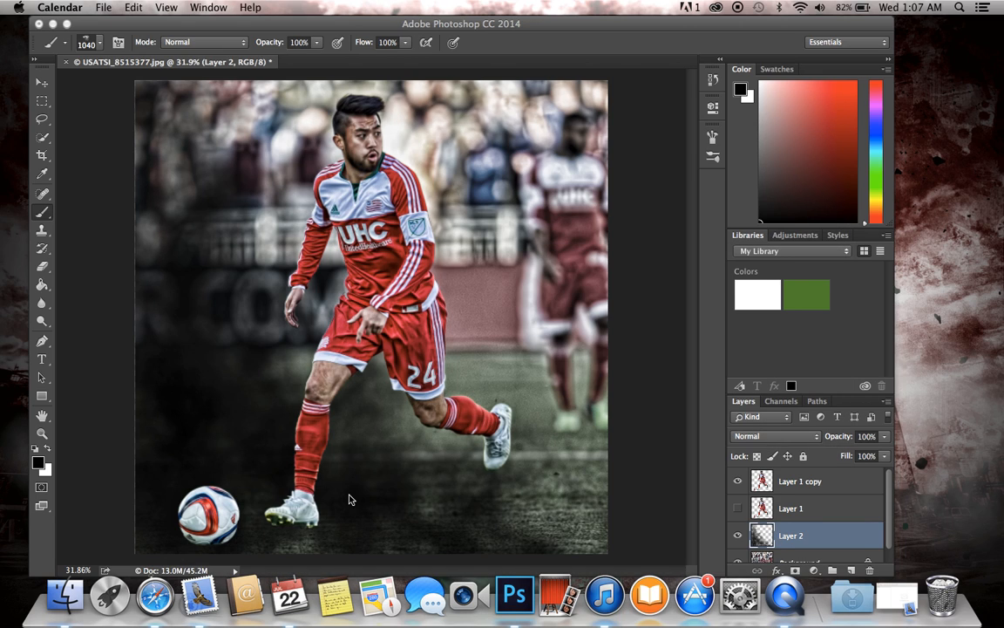
left_click(44, 212)
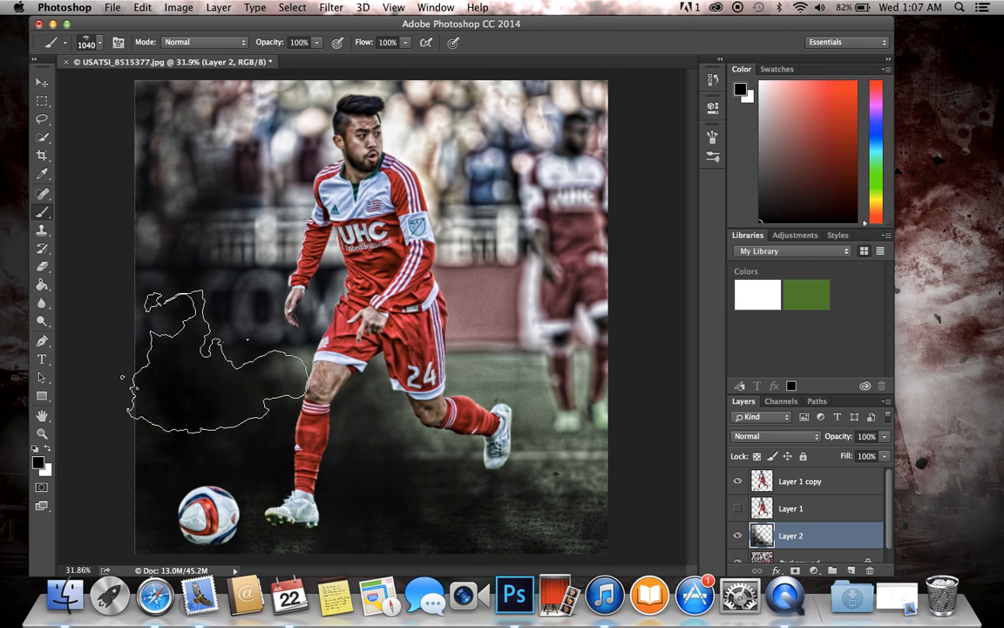
Step: Try Full Screen Mode for the document and return to Standard Screen Mode
left_click(402, 12)
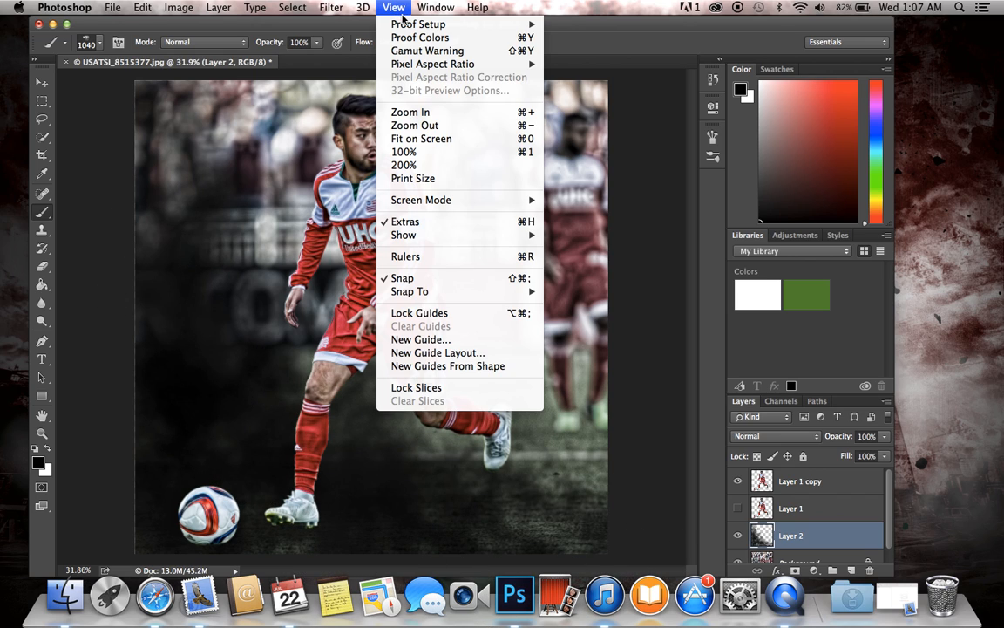
mouse_move(427, 8)
mouse_move(393, 7)
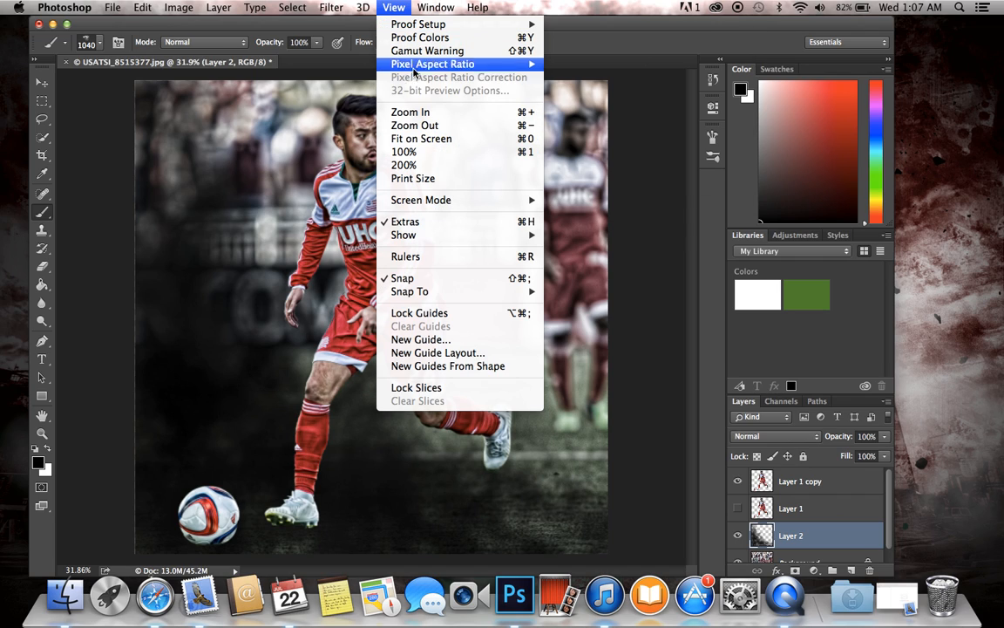
mouse_move(510, 200)
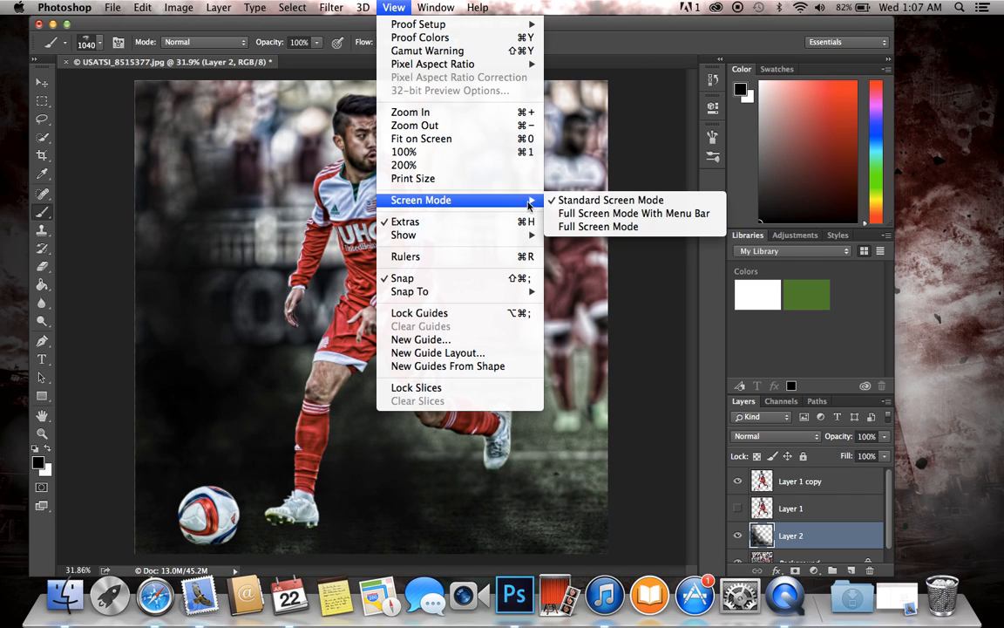
left_click(565, 226)
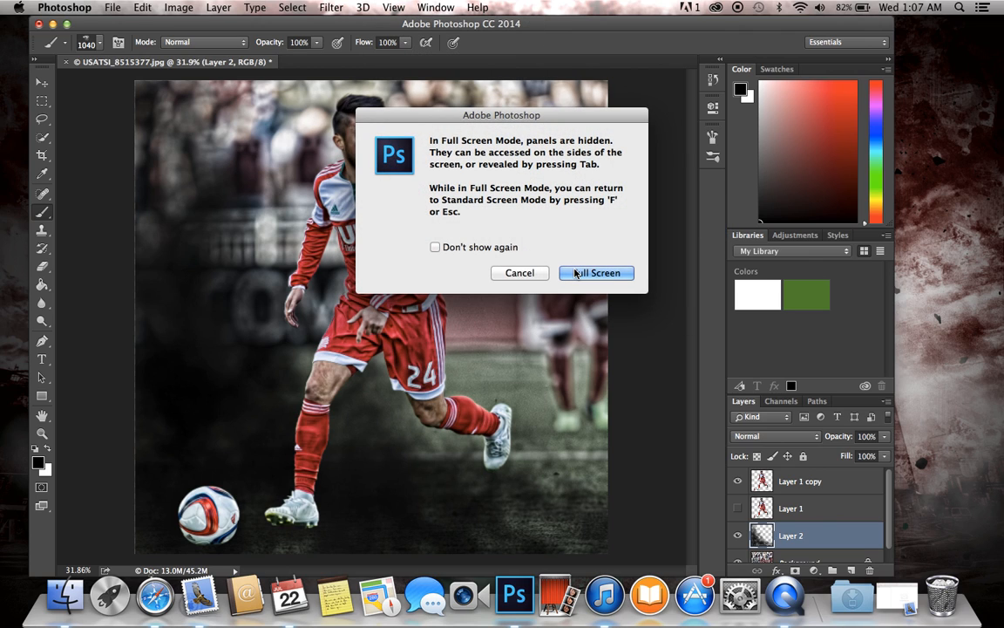
left_click(575, 273)
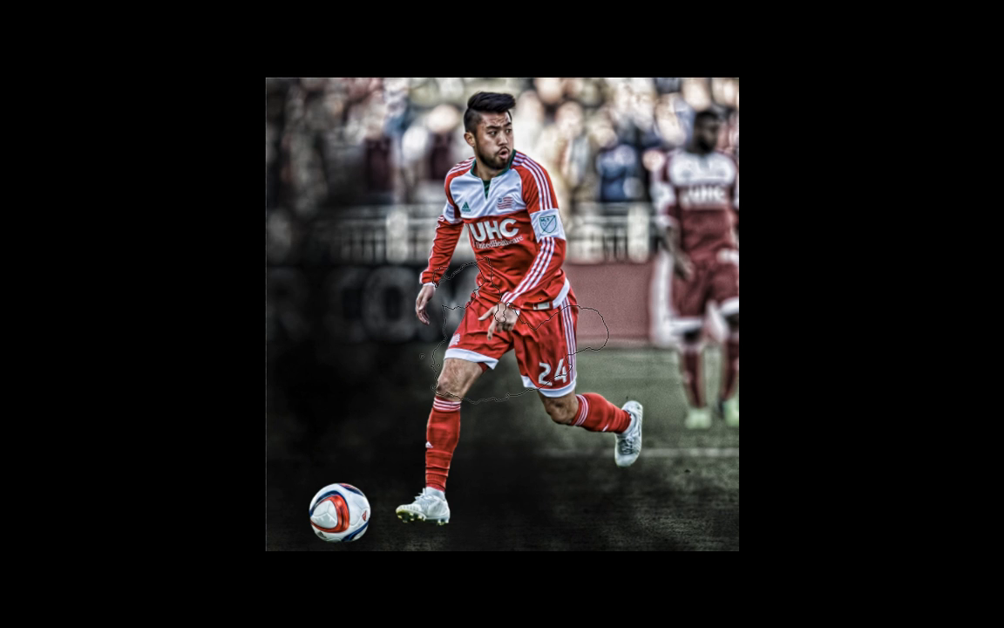
key("f")
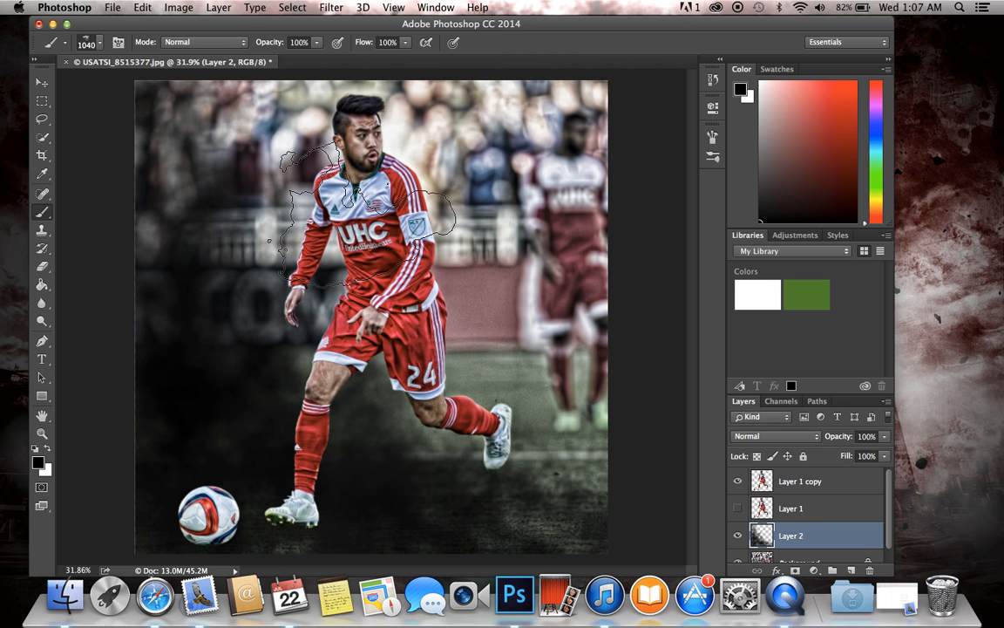
Step: Switch the workspace to Full Screen Mode With Menu Bar
left_click(394, 7)
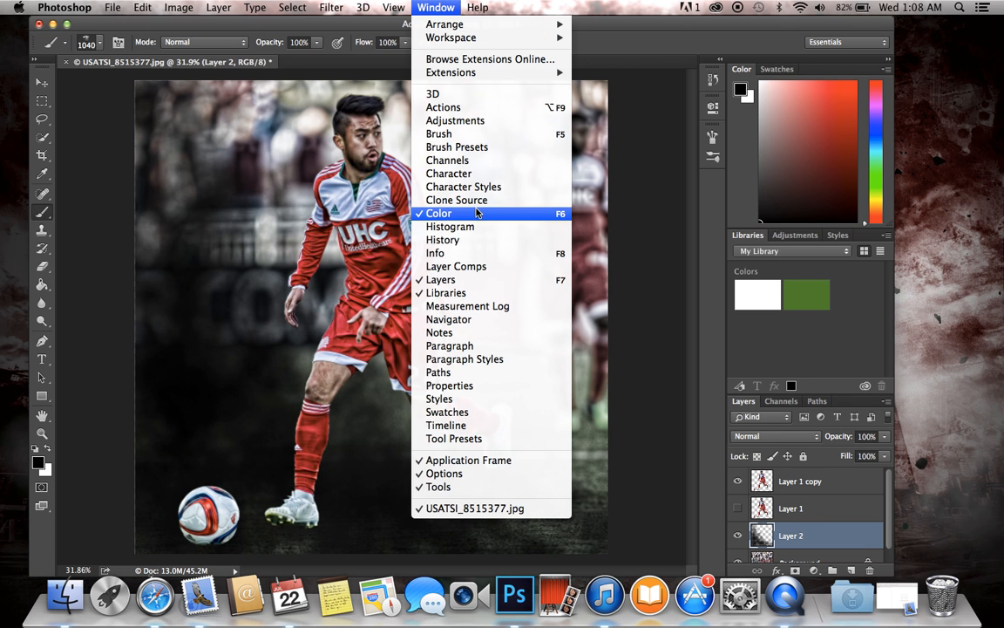
mouse_move(384, 6)
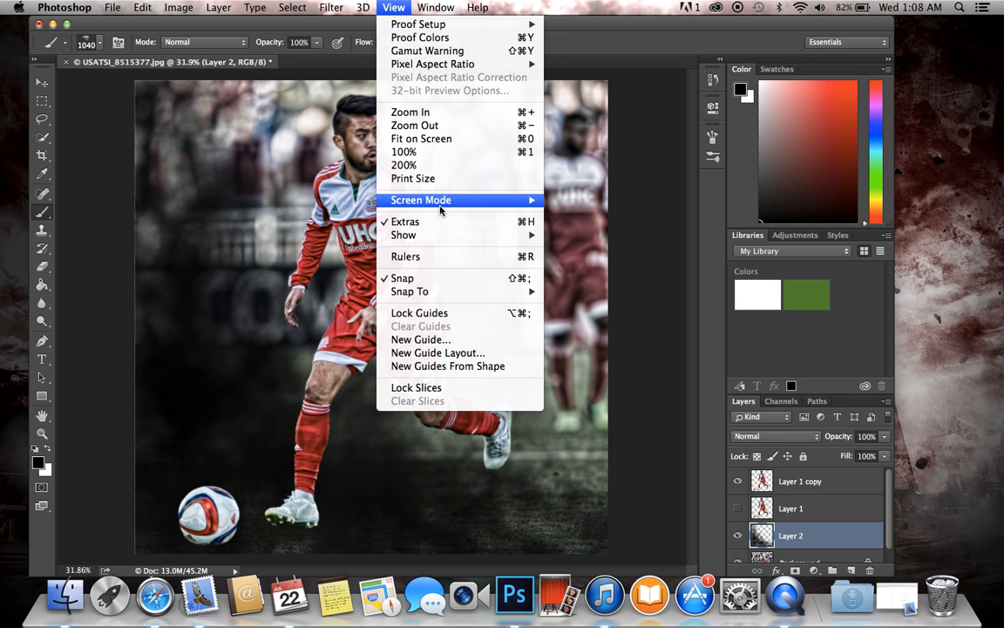
mouse_move(399, 197)
left_click(610, 216)
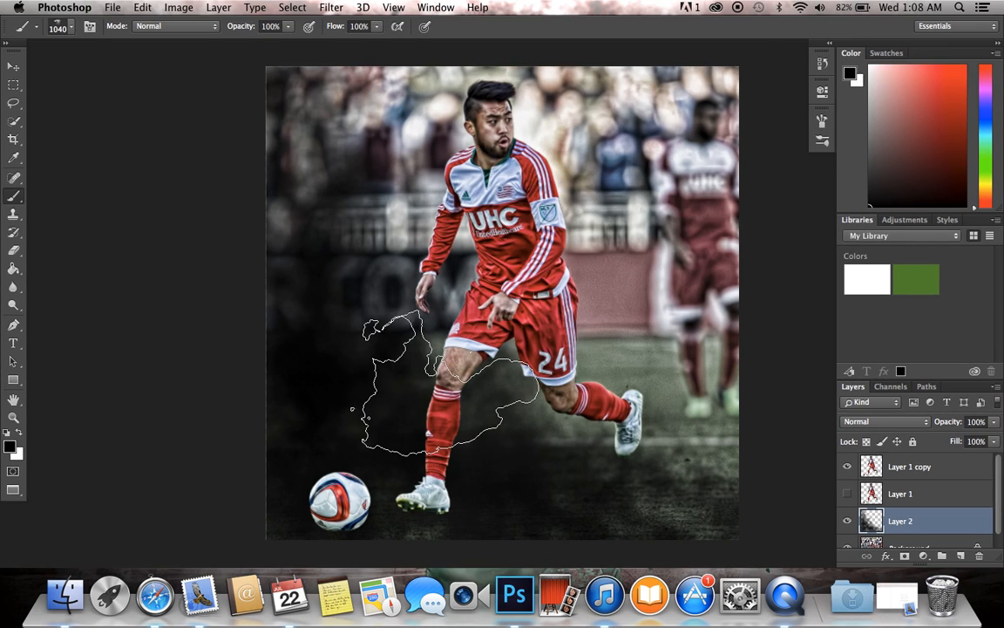
Step: Fit the image on screen and paint more black smoke over the background beside and behind the player on Layer 2
left_click(394, 7)
left_click(419, 147)
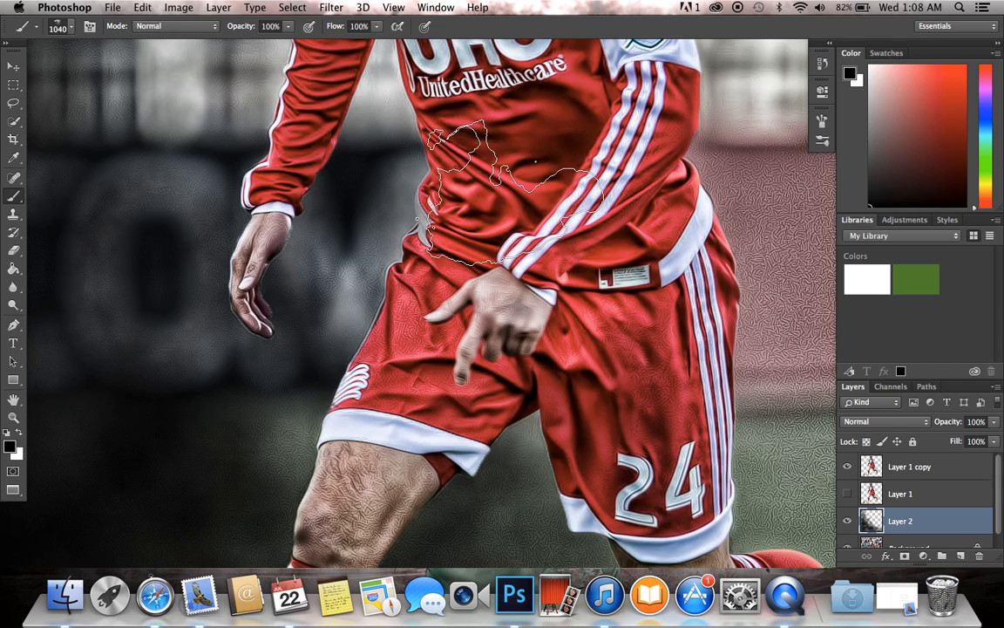
left_click(331, 7)
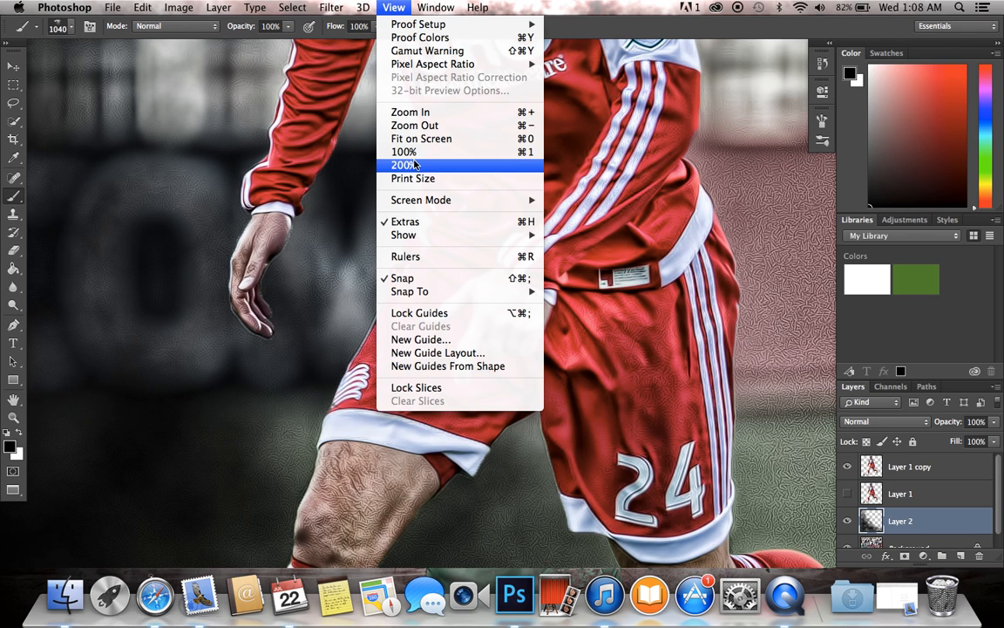
left_click(415, 139)
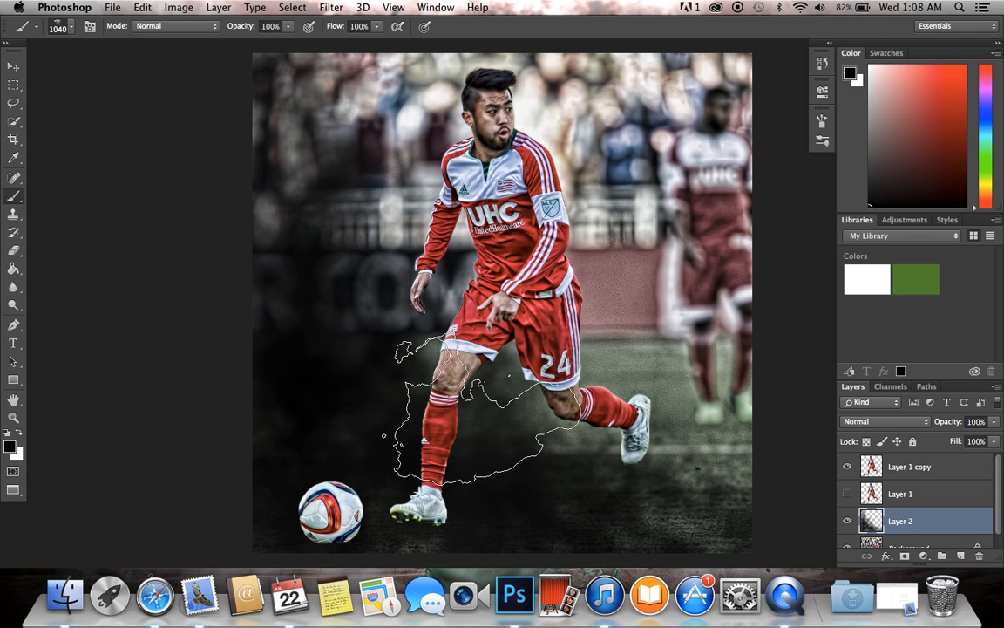
mouse_move(340, 235)
left_mouse_down()
mouse_move(279, 175)
mouse_move(288, 104)
mouse_move(244, 209)
left_mouse_up()
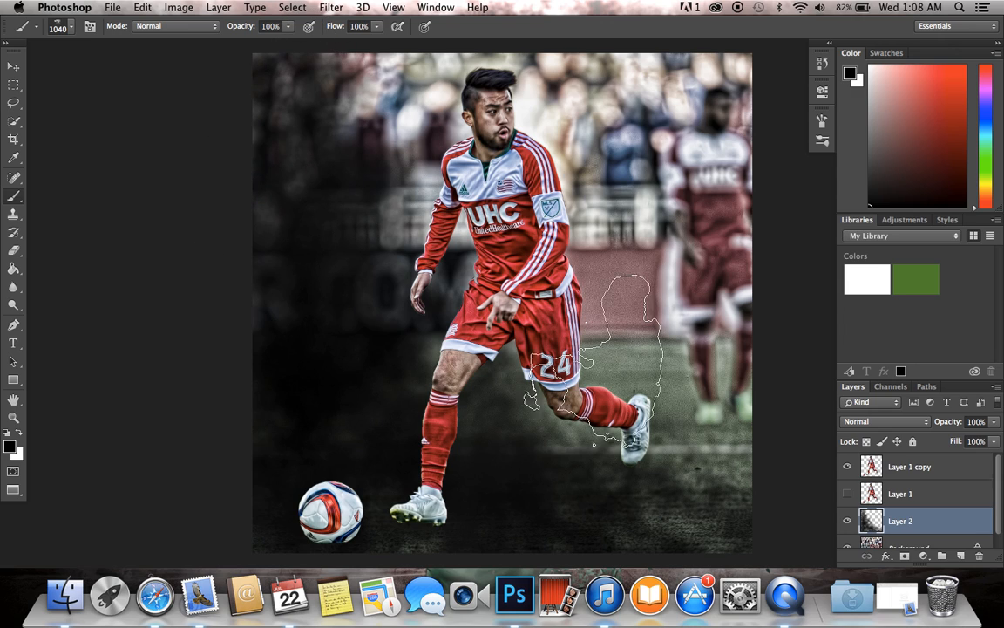
Step: Set the foreground color to a dark reddish brown and paint smoke over the background left of the player
left_click(10, 448)
left_click(585, 426)
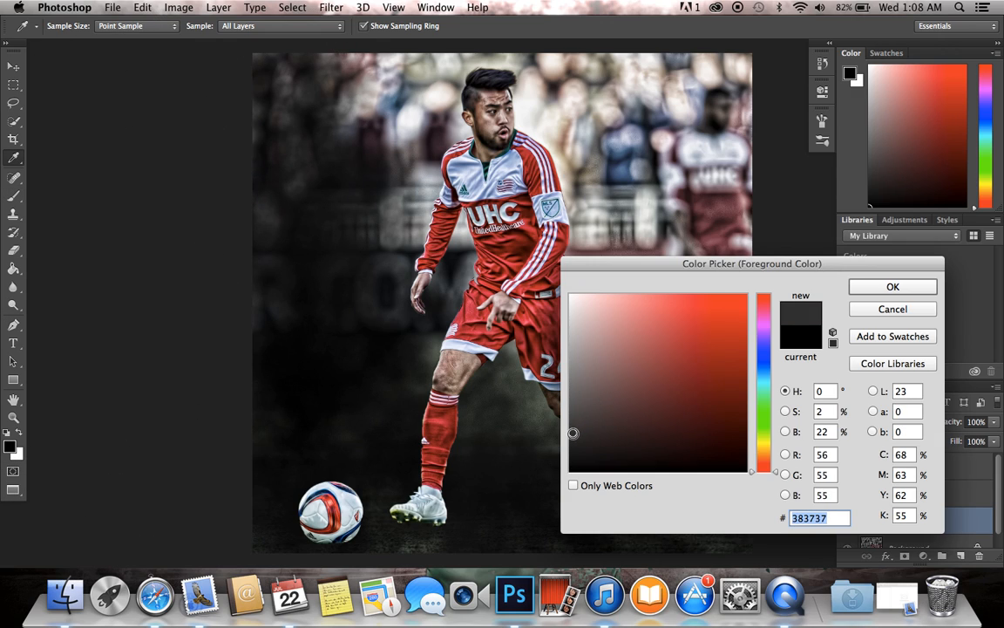
left_click_drag(585, 430, 593, 416)
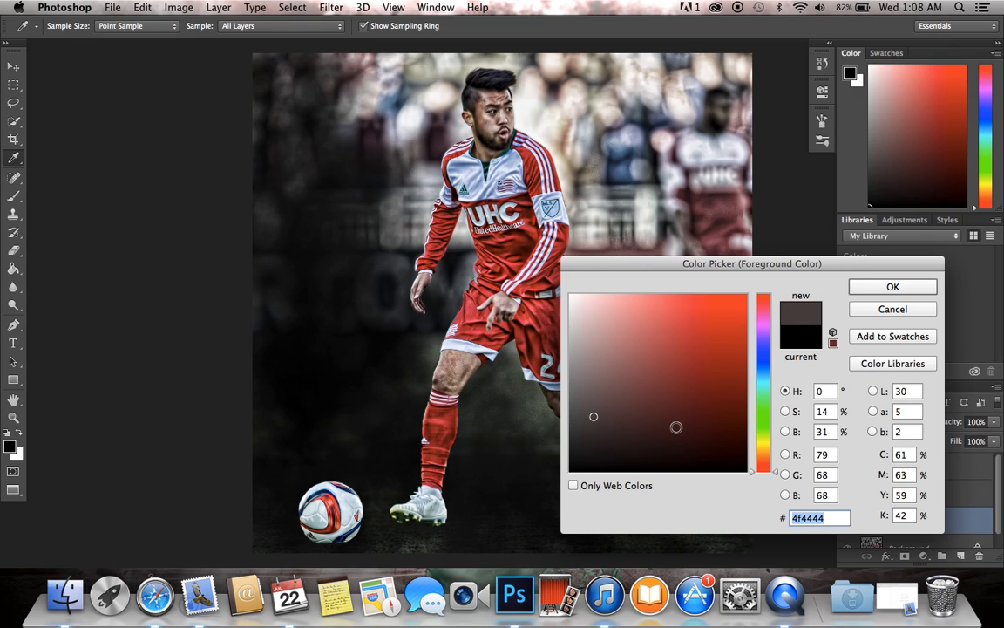
mouse_move(616, 426)
left_mouse_down()
mouse_move(747, 421)
mouse_move(578, 428)
left_mouse_up()
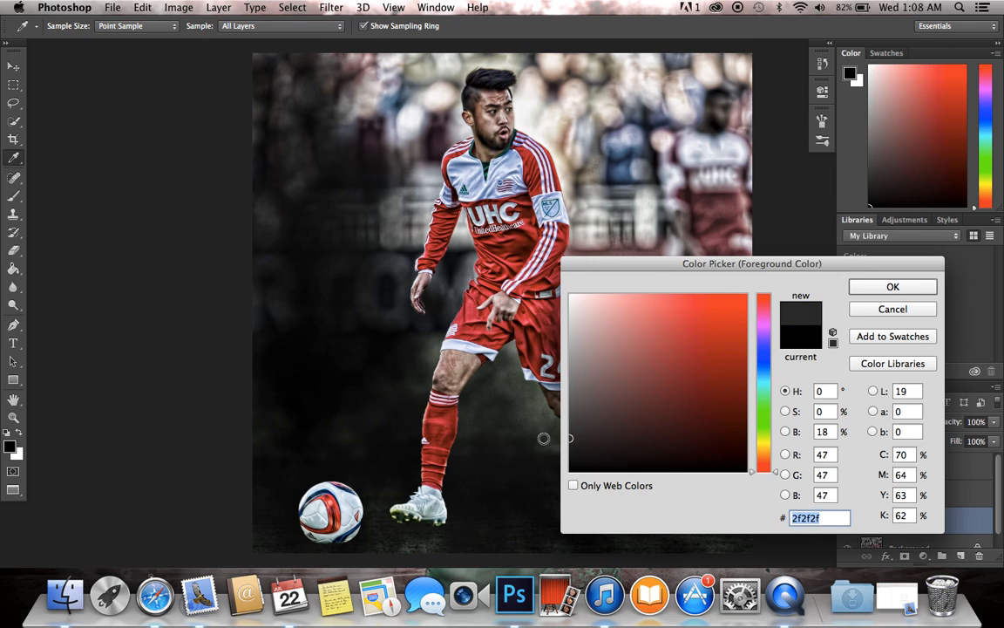
left_click(868, 288)
key("b")
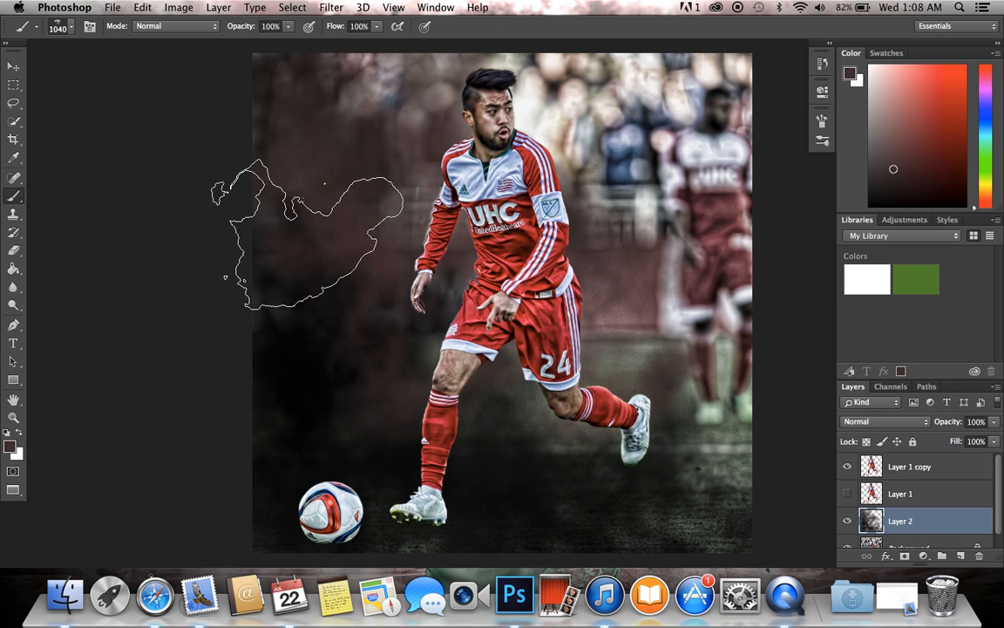
Step: Paint dark smoke over the background around the player on Layer 2 with foreground color 161111, darkened to 0d0a0a for the area behind him
left_click(12, 447)
left_click(610, 458)
left_click(871, 290)
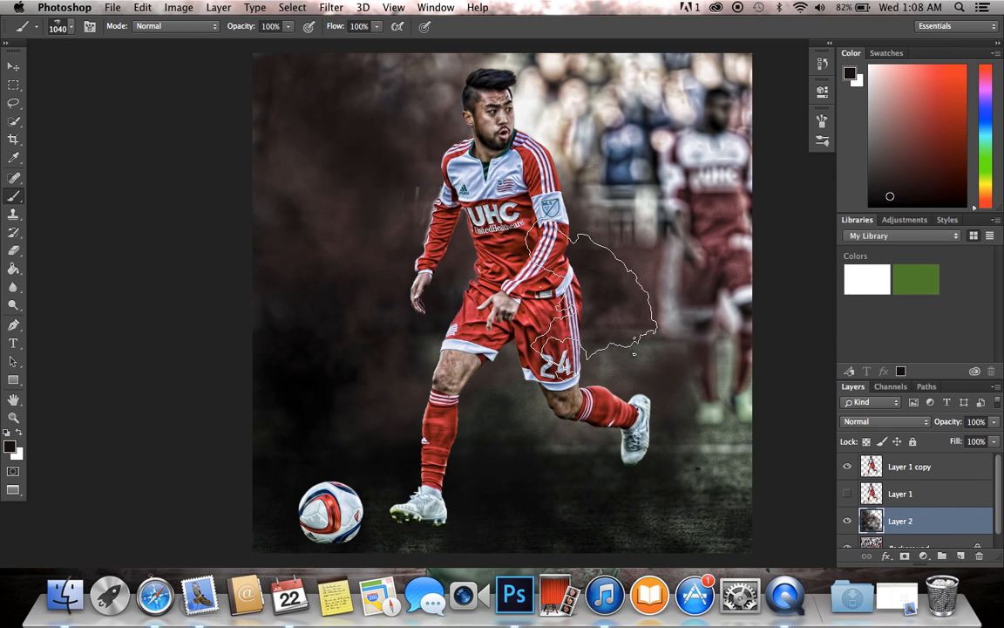
left_click(10, 447)
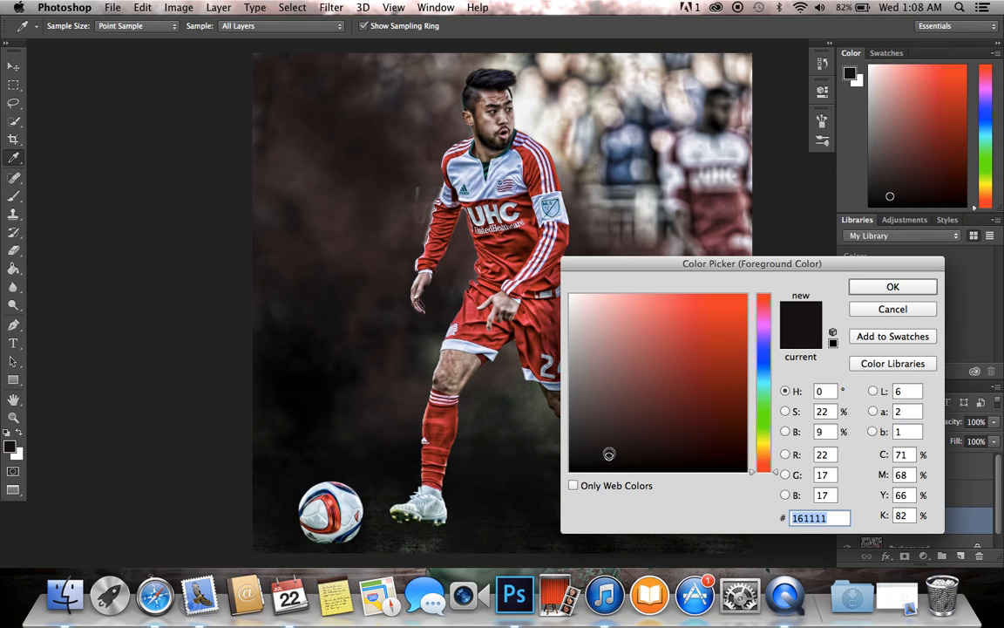
left_click(893, 289)
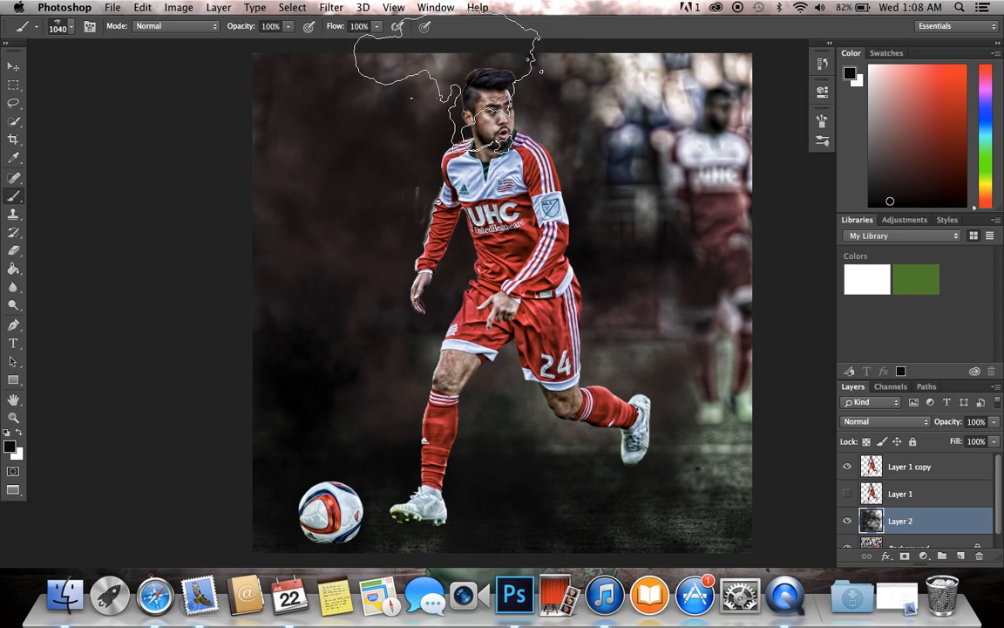
Step: Set the foreground color to a muted reddish brown and paint smoke over the blurred second player and the lower background
left_click(9, 447)
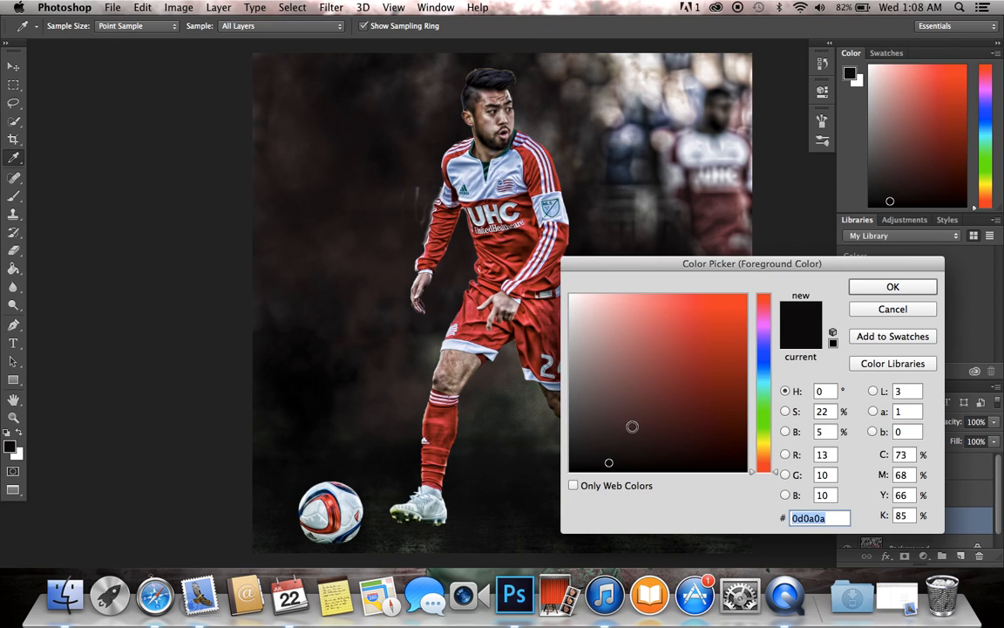
left_click(606, 428)
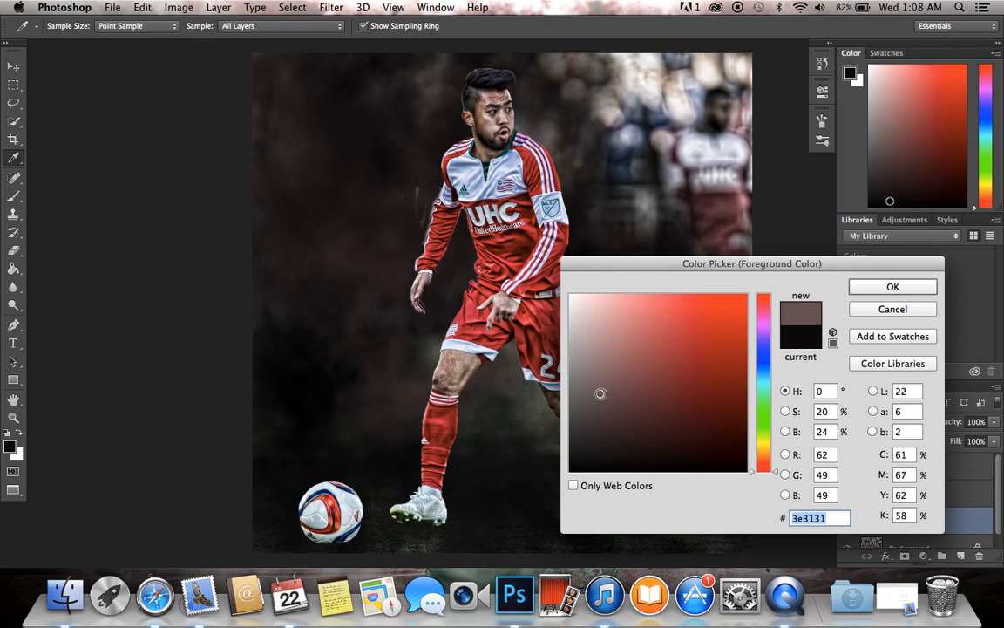
left_click(859, 289)
mouse_move(646, 262)
left_mouse_down()
mouse_move(680, 131)
mouse_move(652, 92)
mouse_move(685, 90)
left_mouse_up()
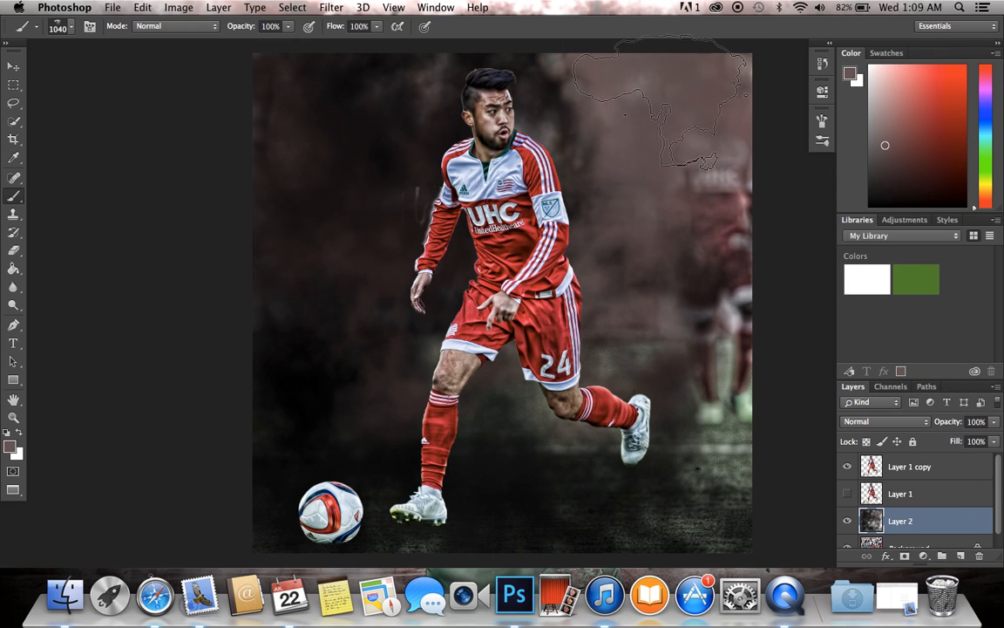
mouse_move(774, 301)
left_mouse_down()
mouse_move(692, 316)
mouse_move(700, 216)
mouse_move(743, 231)
mouse_move(735, 489)
mouse_move(663, 451)
mouse_move(577, 478)
mouse_move(634, 492)
mouse_move(856, 489)
mouse_move(660, 465)
mouse_move(301, 514)
left_mouse_up()
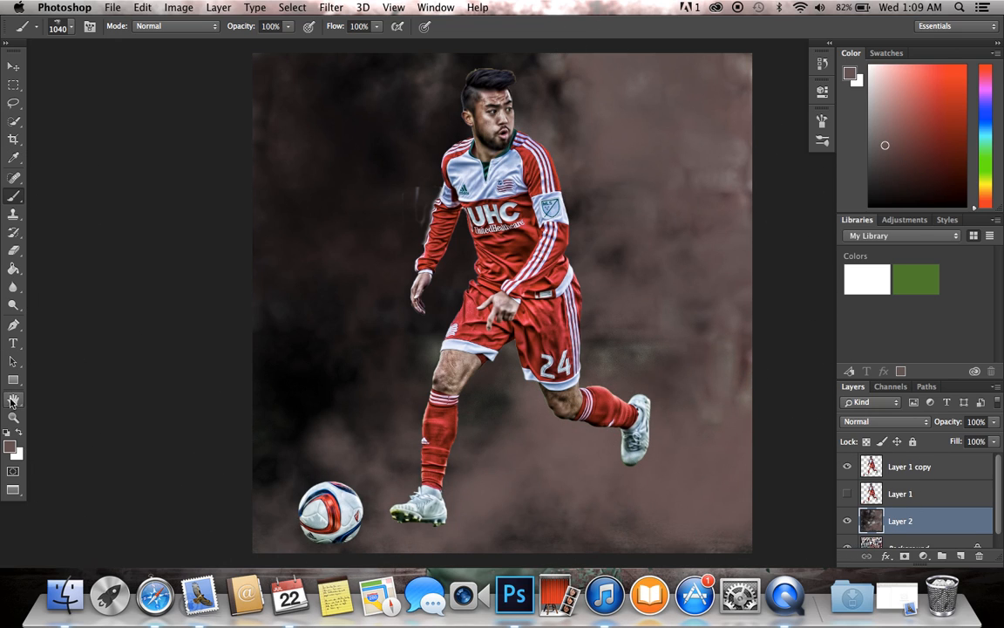
Step: Set the foreground color to the near-black 1f1a1a and paint dark smoke into the brown background behind the player
left_click(11, 451)
left_click_drag(619, 412, 601, 451)
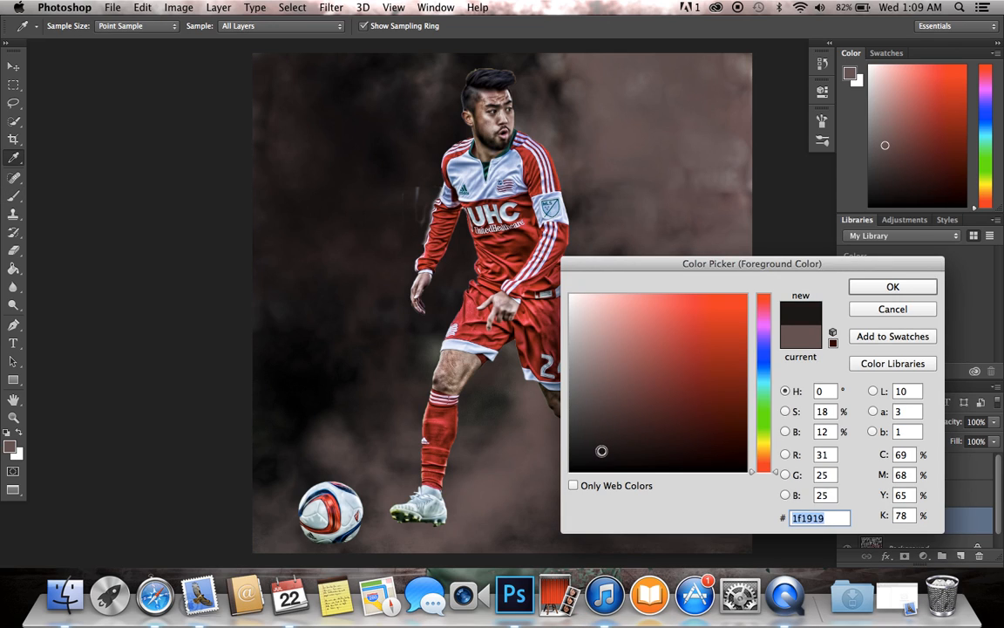
left_click(893, 287)
key("b")
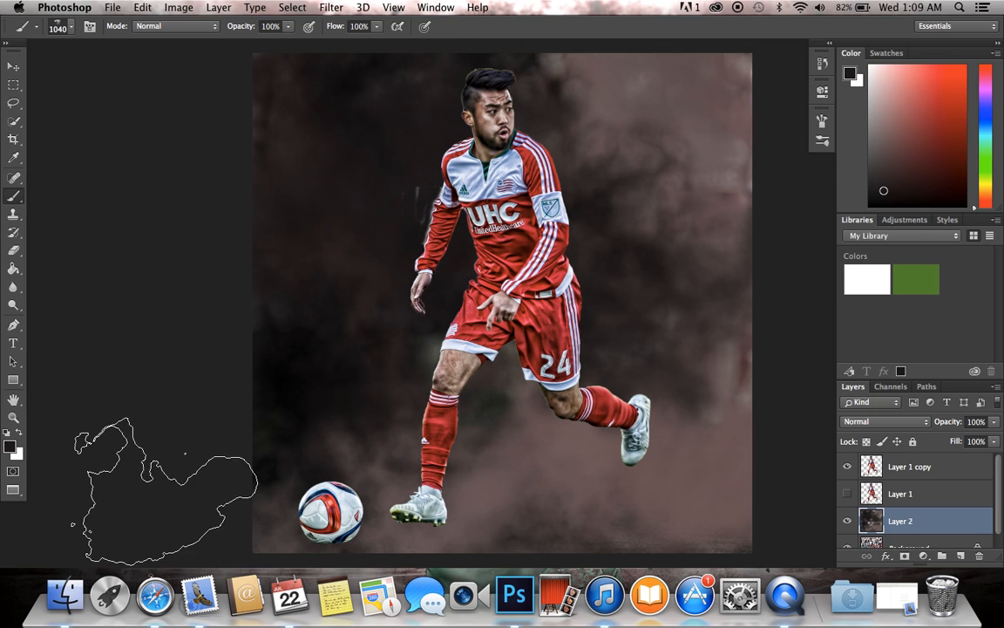
Step: Darken the foreground color to 070606 and paint more smoke into the background around the player's legs
left_click(10, 447)
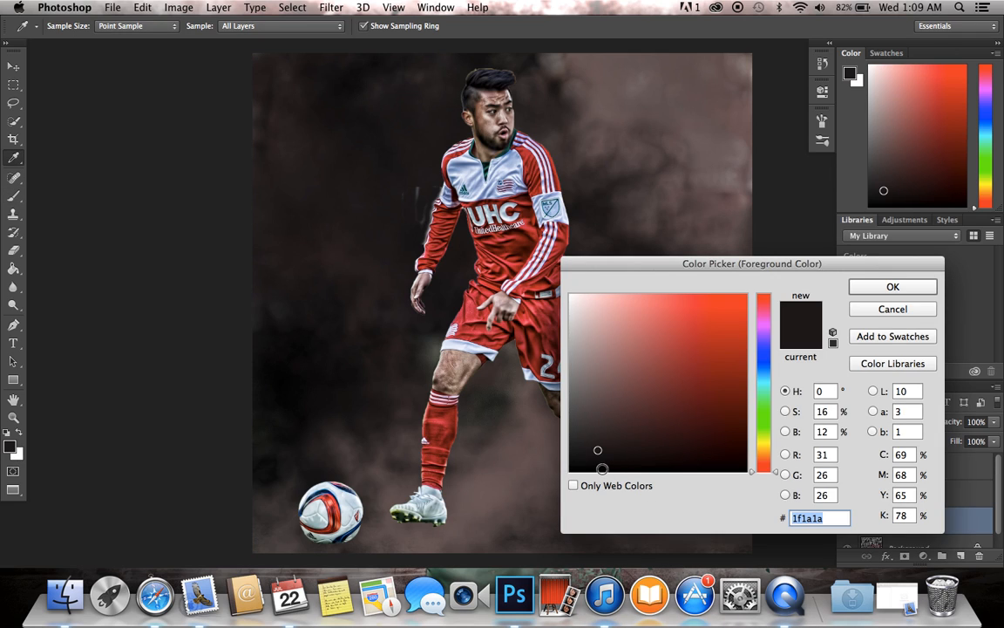
left_click(890, 290)
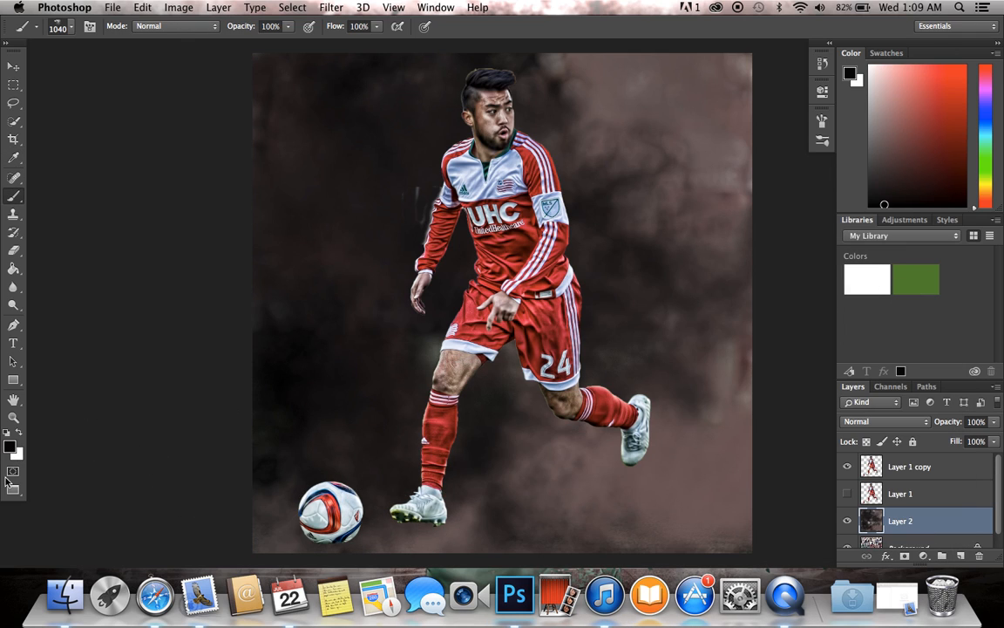
left_click(11, 447)
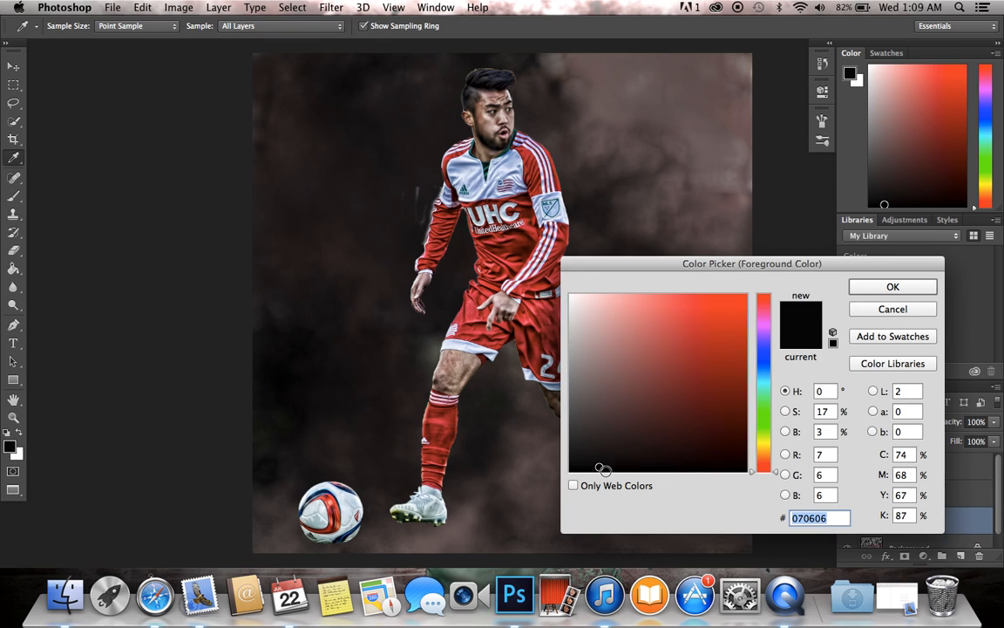
left_click(895, 286)
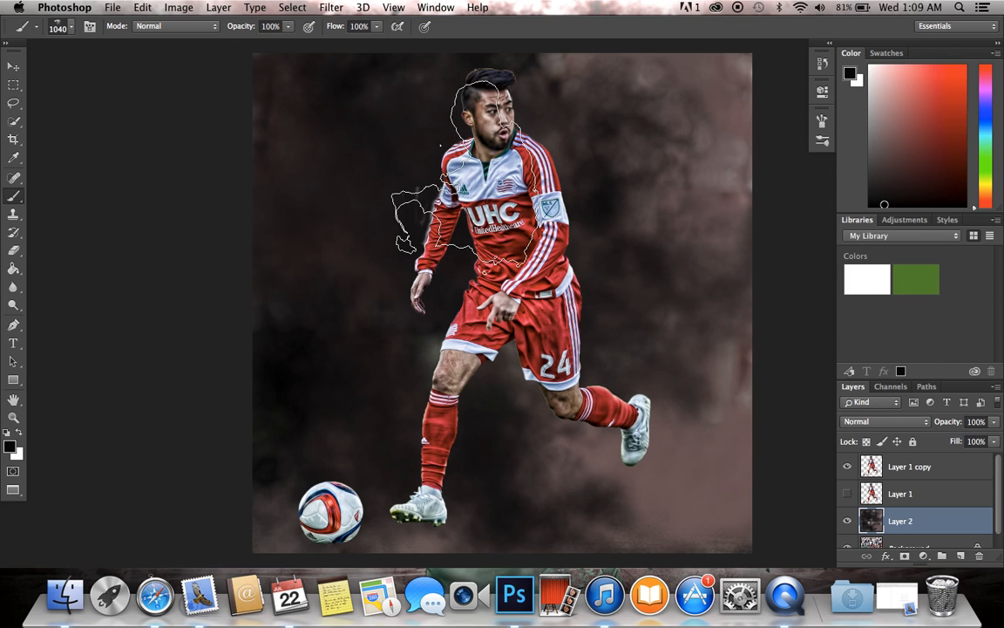
Step: Hide Layer 2 and the Background, and erase stray smudges beside the player's sleeve on Layer 1 copy with a hard 396 px eraser
scroll(459, 181, "up", 5)
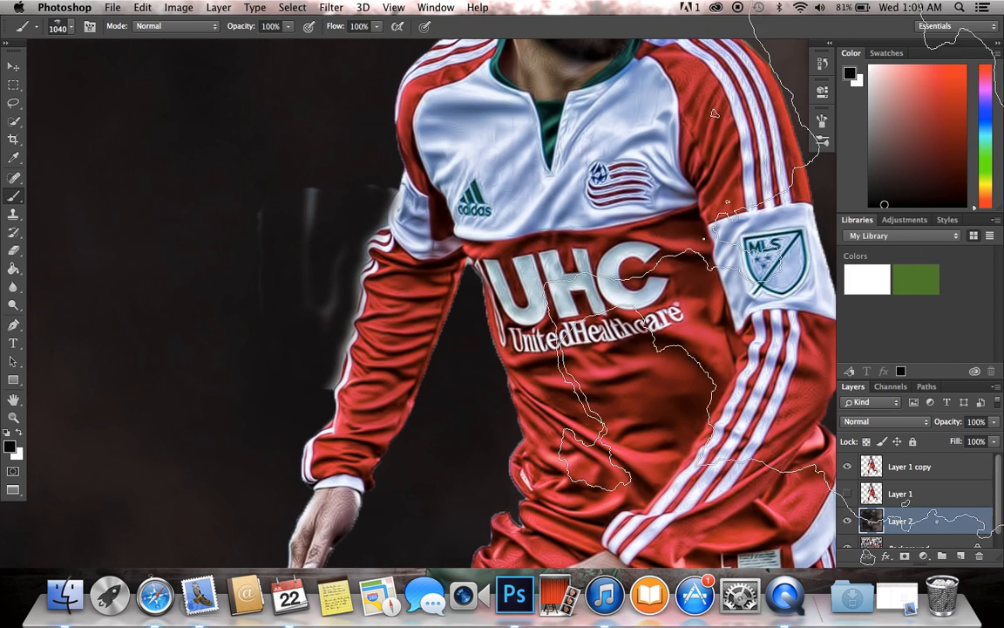
left_click(846, 523)
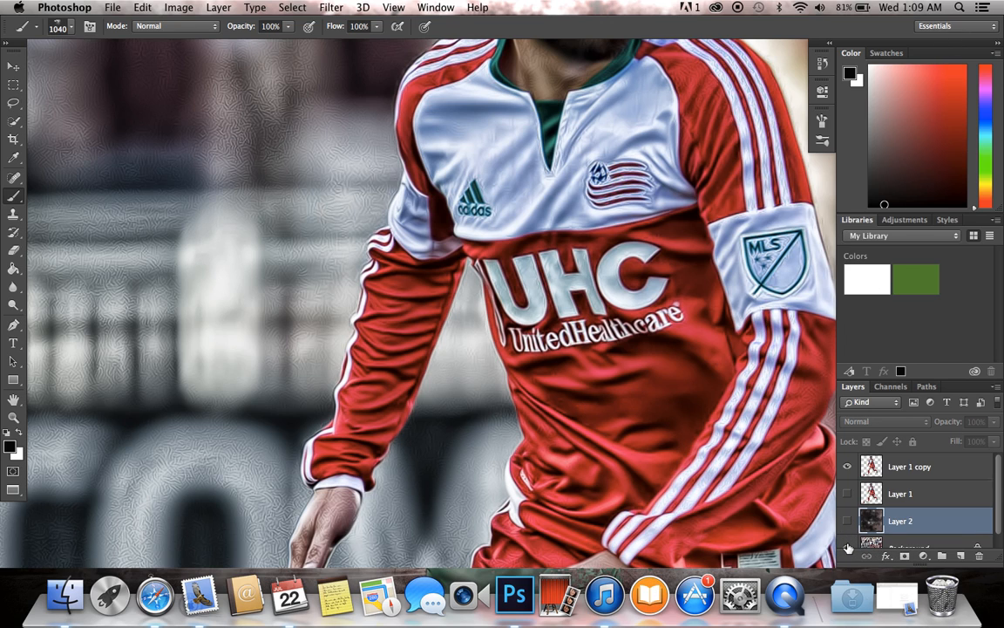
left_click(849, 546)
left_click(13, 252)
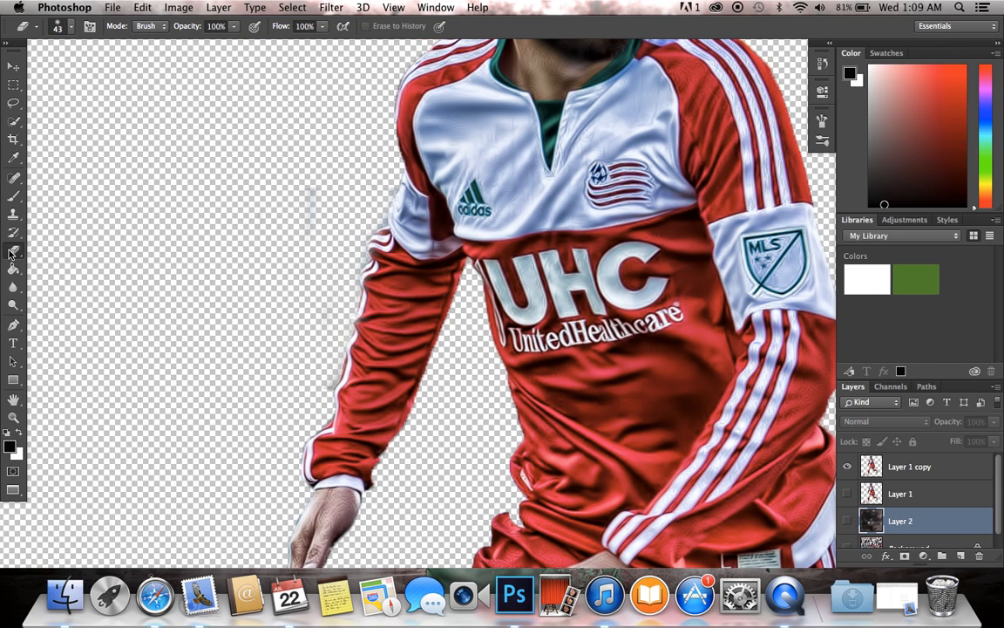
left_click(134, 125)
left_click(624, 218)
left_click(909, 467)
left_click(71, 27)
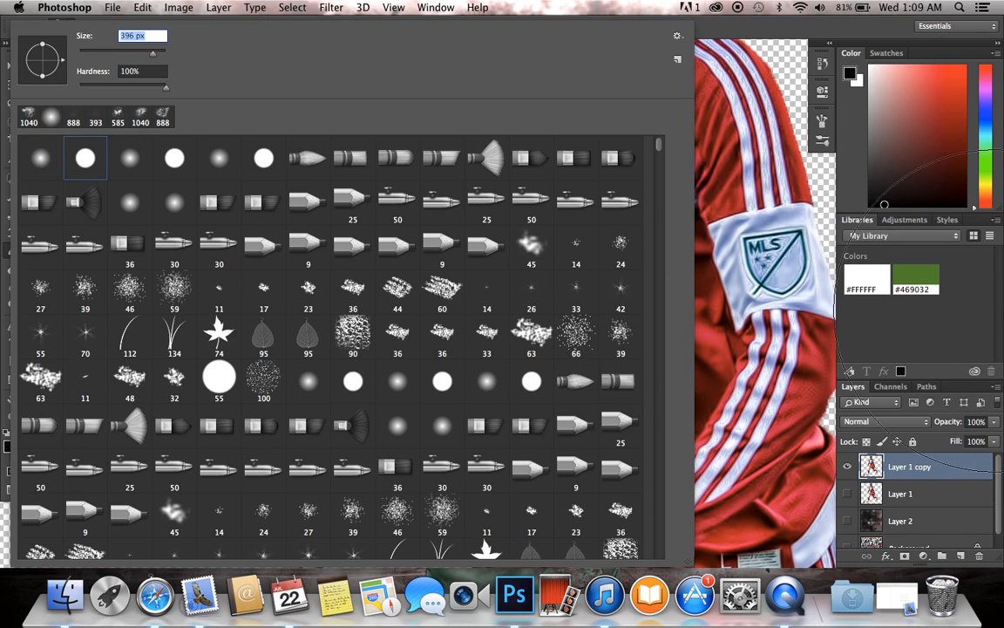
key("Return")
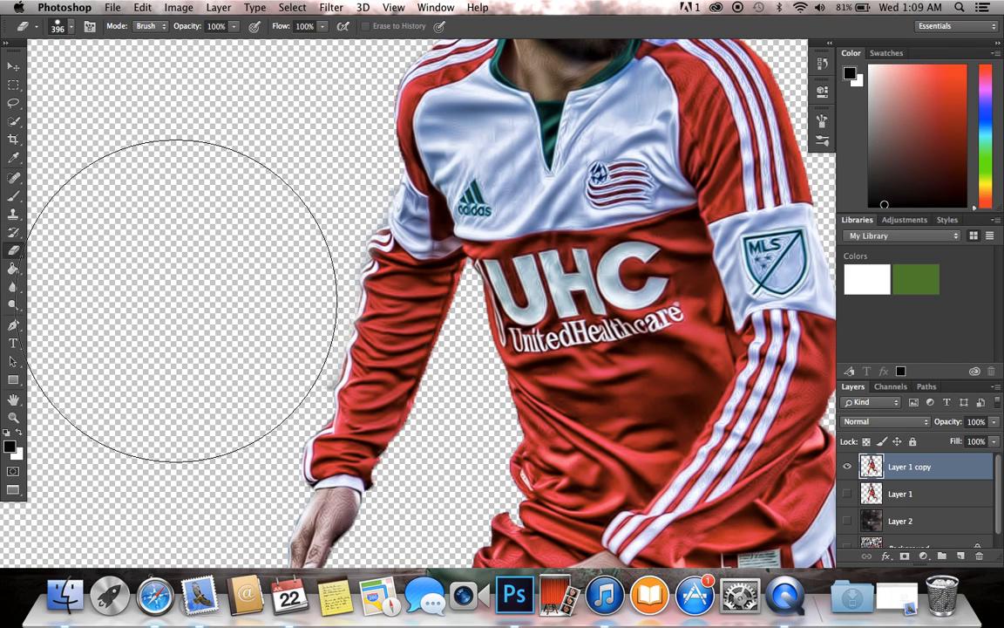
Step: Show Layer 2 and the Background again and check the cutout against the smoke
scroll(854, 512, "down", 1)
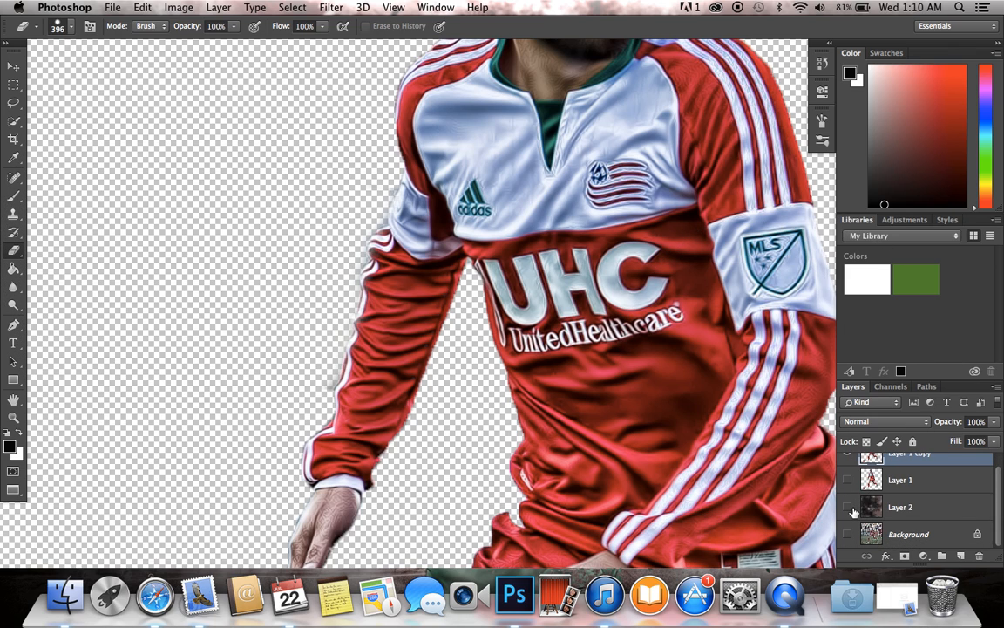
left_click(850, 508)
left_click(849, 507)
left_click(848, 508)
left_click(847, 534)
scroll(520, 338, "down", 2)
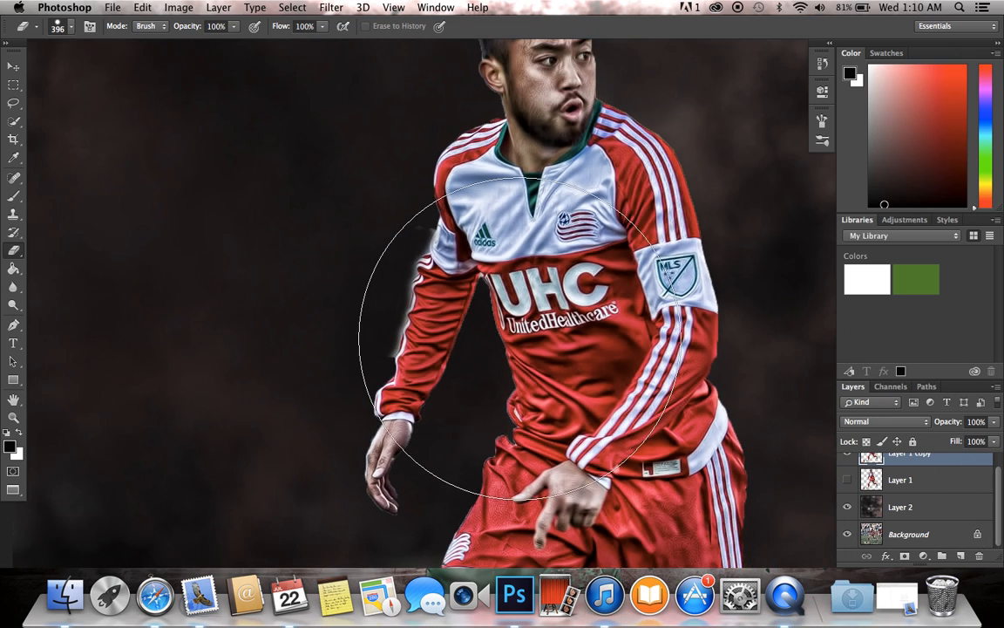
scroll(520, 338, "down", 2)
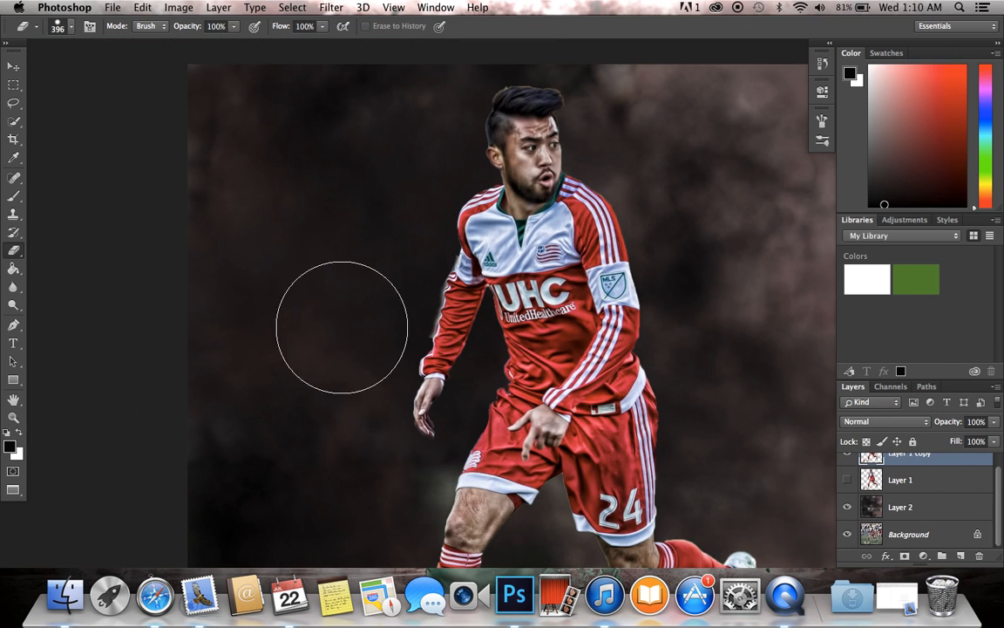
Step: Erase the pale halo along the edge of the player's sleeve on Layer 1 copy with a soft 20 px eraser
scroll(389, 275, "up", 3)
scroll(389, 275, "up", 3)
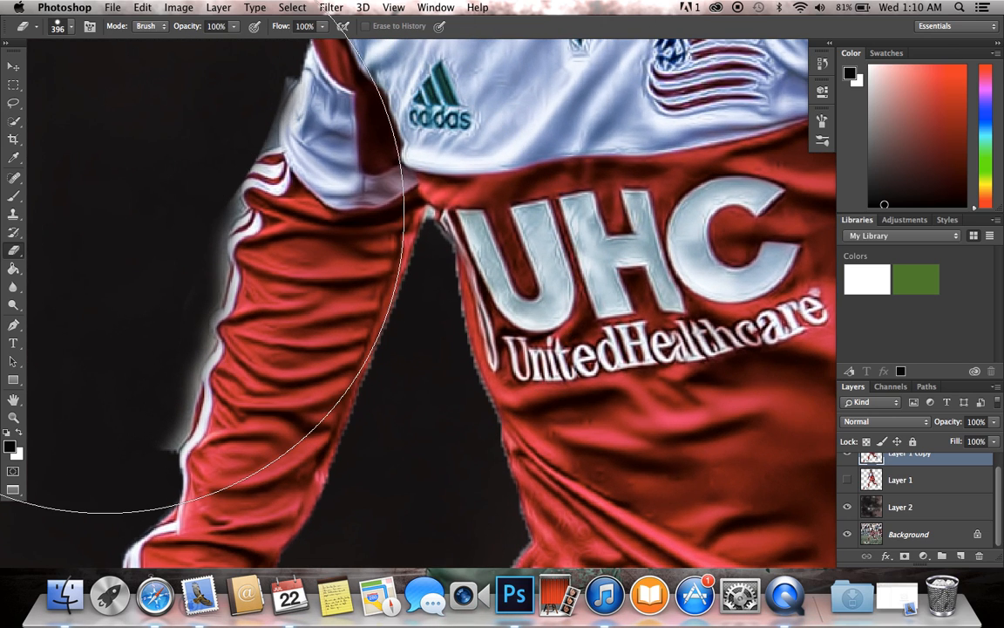
left_click(75, 26)
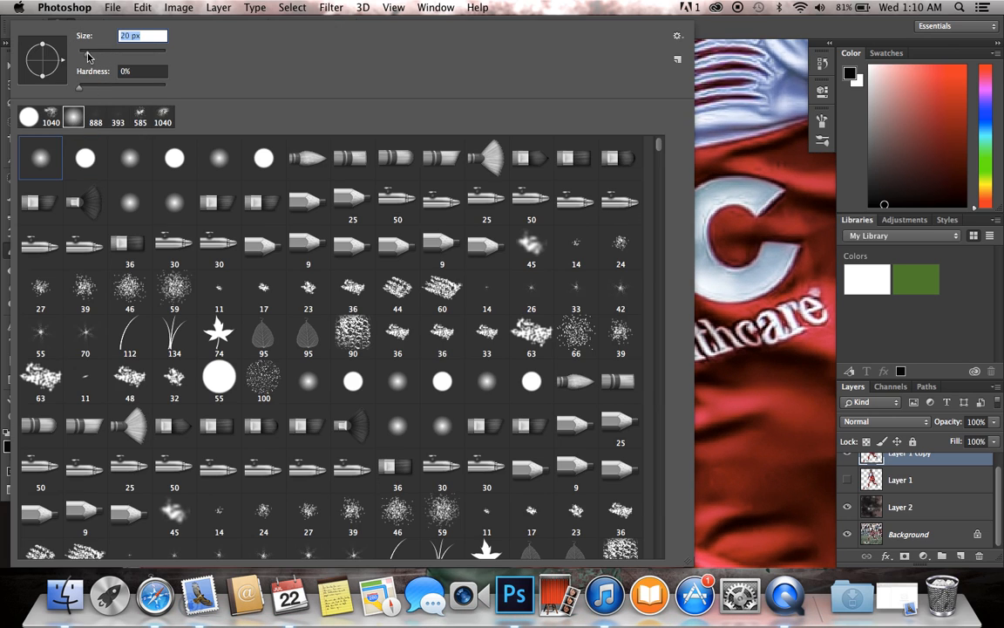
left_click(905, 332)
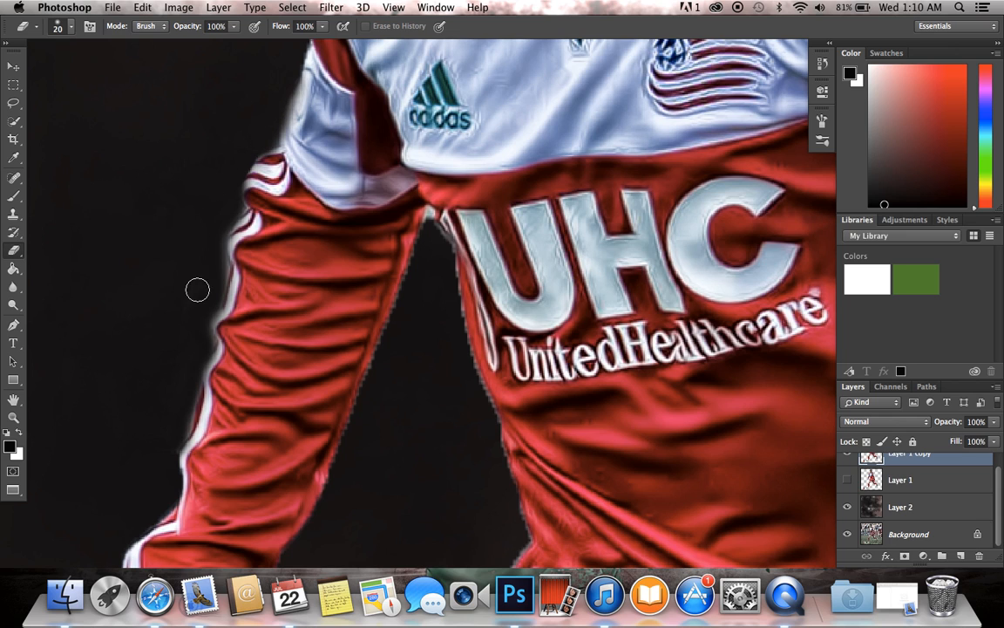
key("super+minus")
key("super+minus")
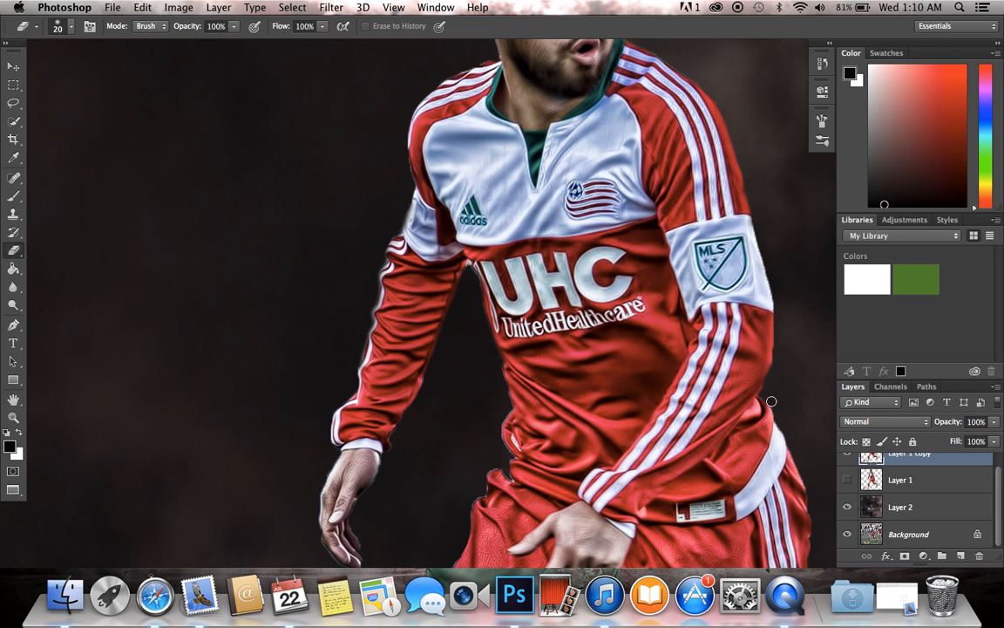
key("super+minus")
key("super+minus")
key("super+minus")
key("super+minus")
key("super+equal")
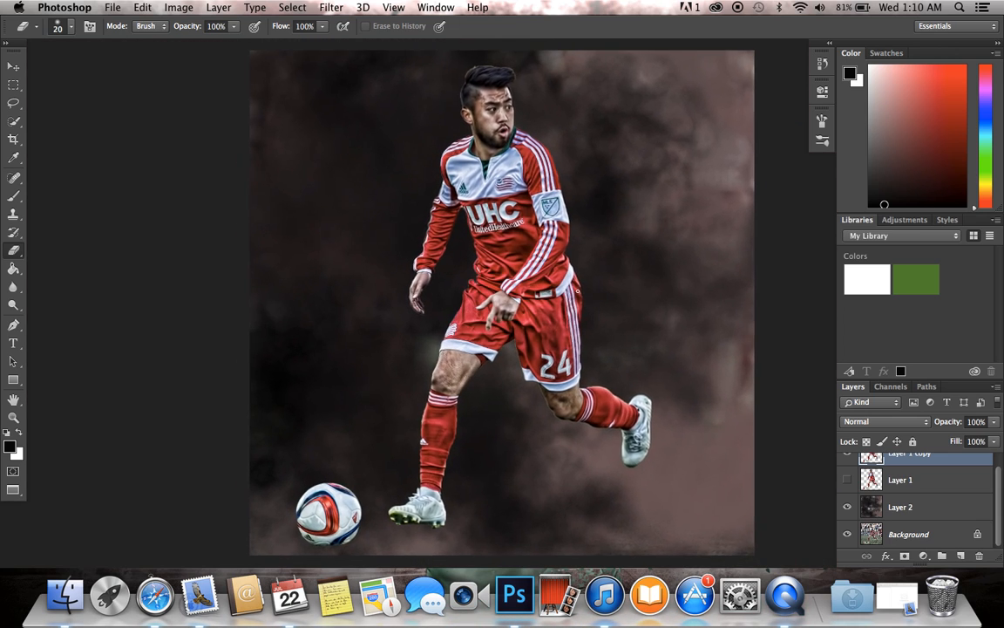
Step: Select Layer 2 and set the soft eraser's size to 201 px
left_click(15, 197)
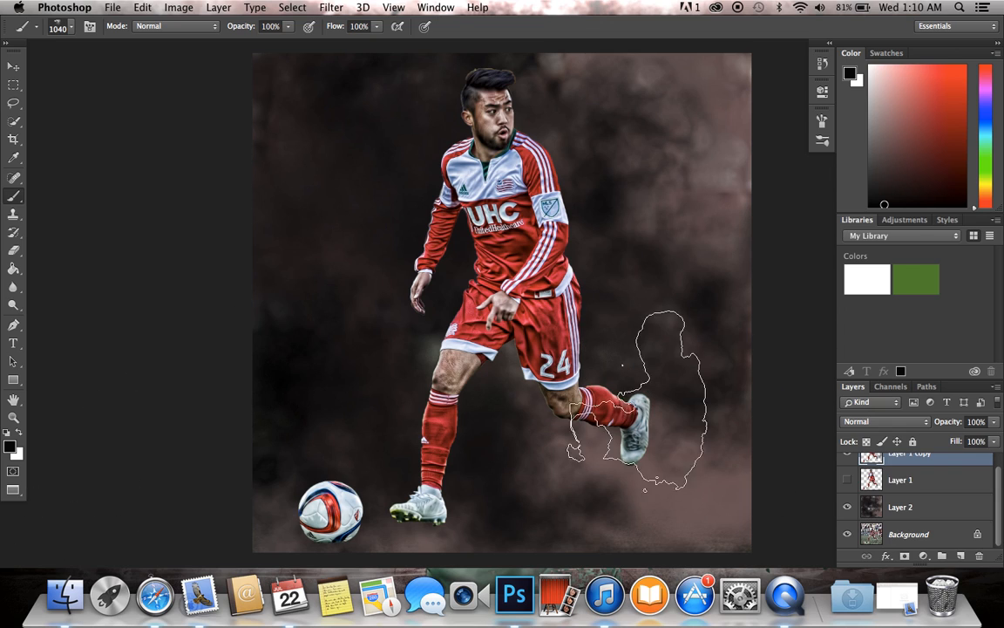
scroll(907, 510, "up", 1)
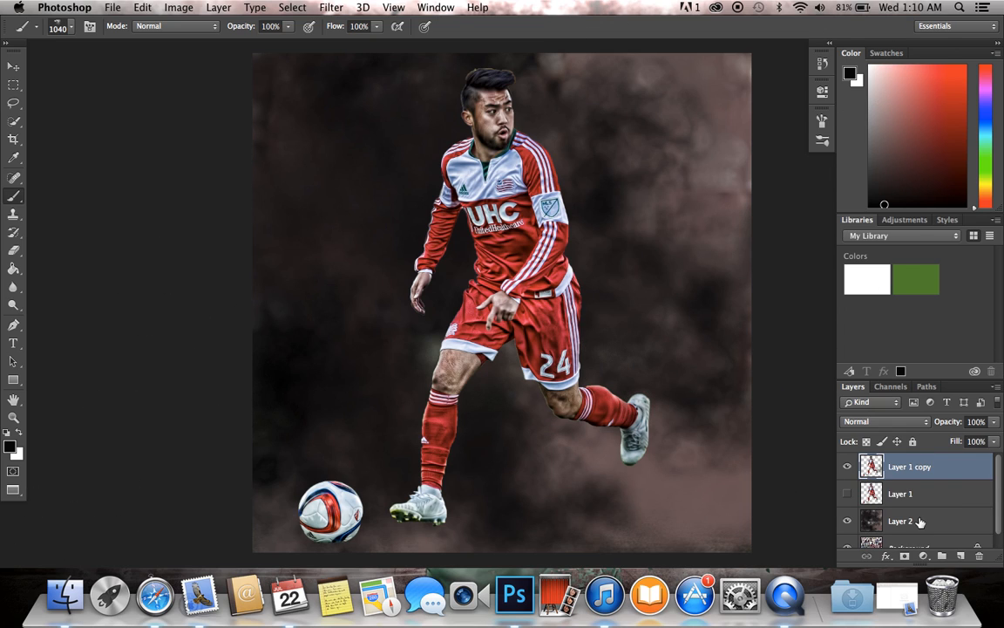
left_click(909, 521)
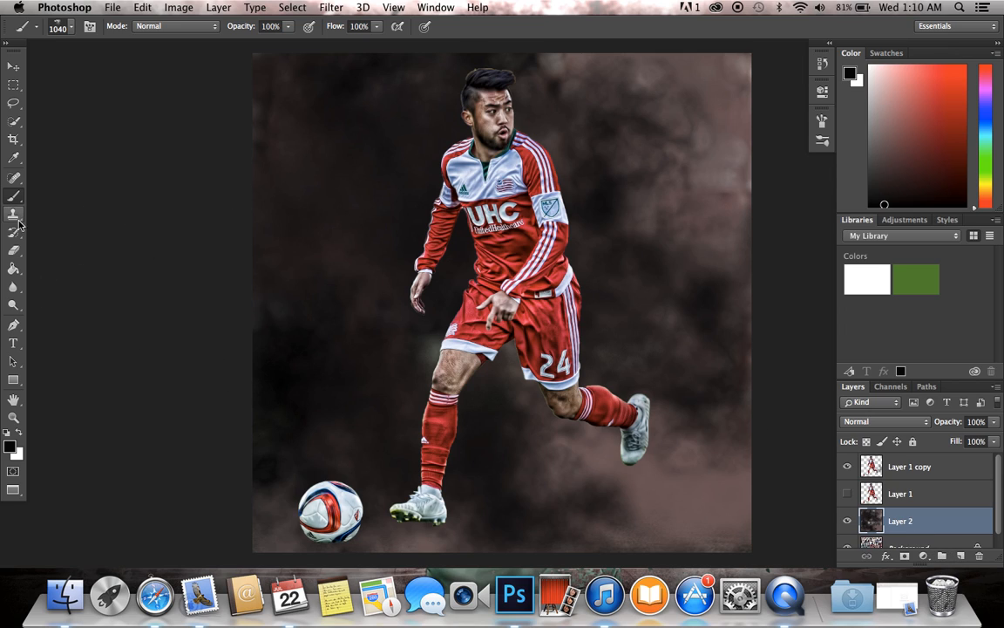
left_click(13, 251)
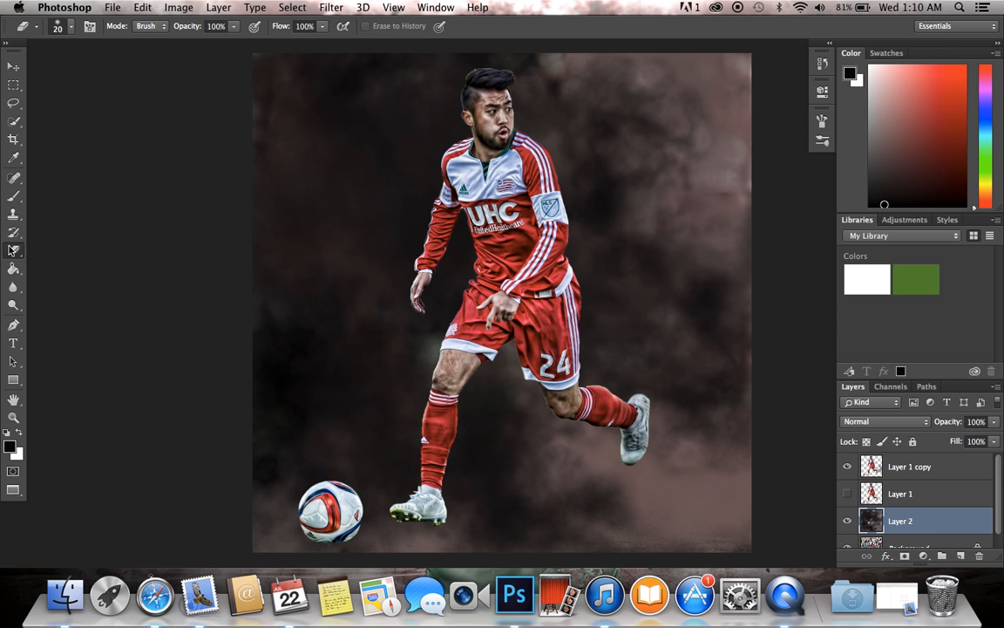
left_click(71, 27)
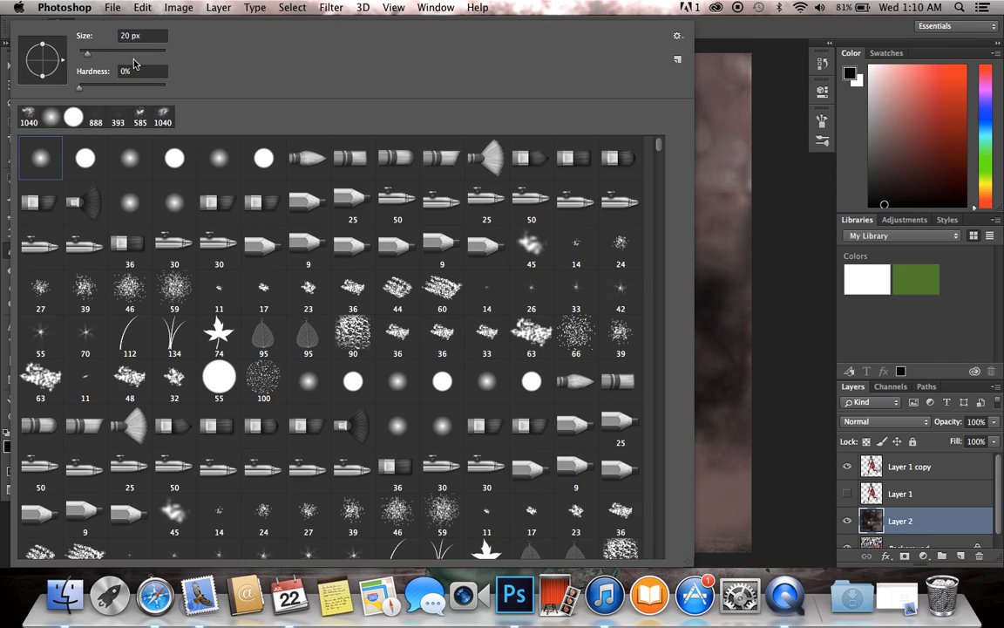
left_click(944, 330)
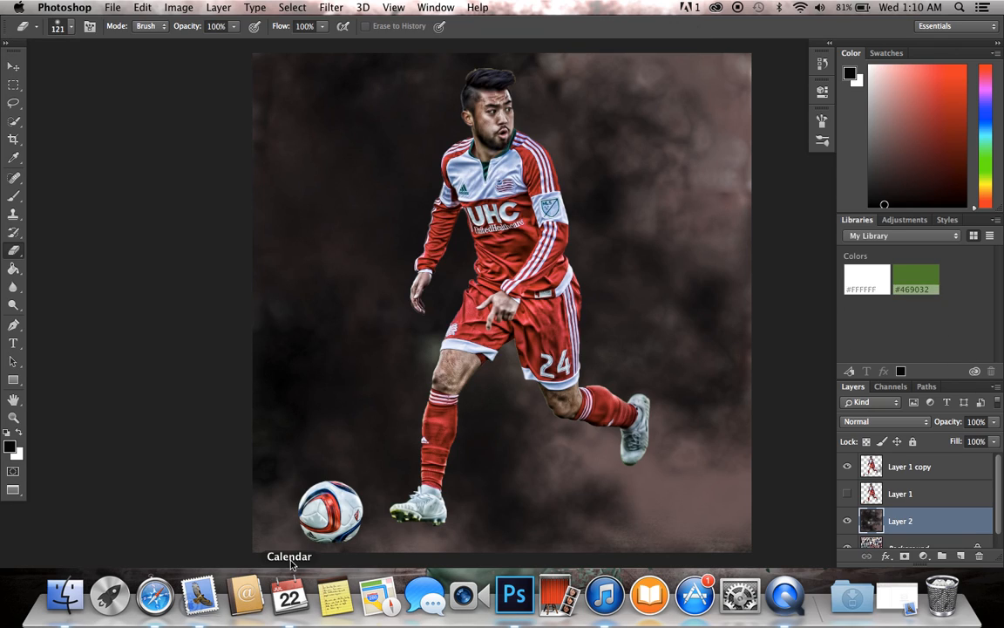
left_click(61, 28)
left_click_drag(129, 54, 140, 57)
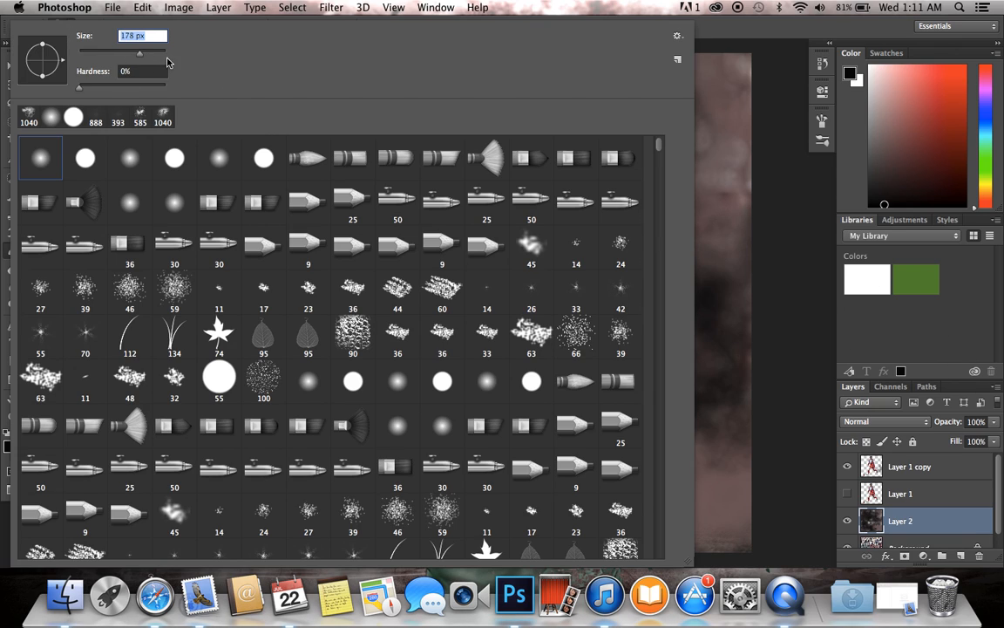
key("Return")
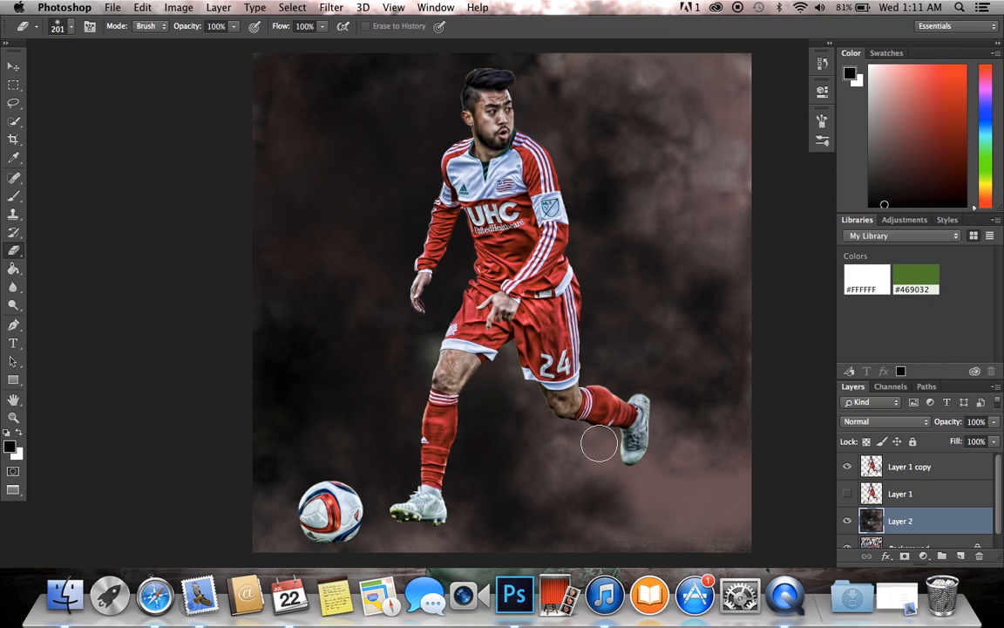
Step: Enlarge the soft eraser to 428 px and erase the smoke along the lower edge of Layer 2 to reveal the grass
left_click(70, 30)
left_click(155, 53)
left_click(930, 343)
scroll(276, 358, "down", 5)
scroll(283, 356, "up", 4)
mouse_move(290, 535)
left_mouse_down()
mouse_move(327, 547)
mouse_move(702, 540)
mouse_move(262, 542)
left_mouse_up()
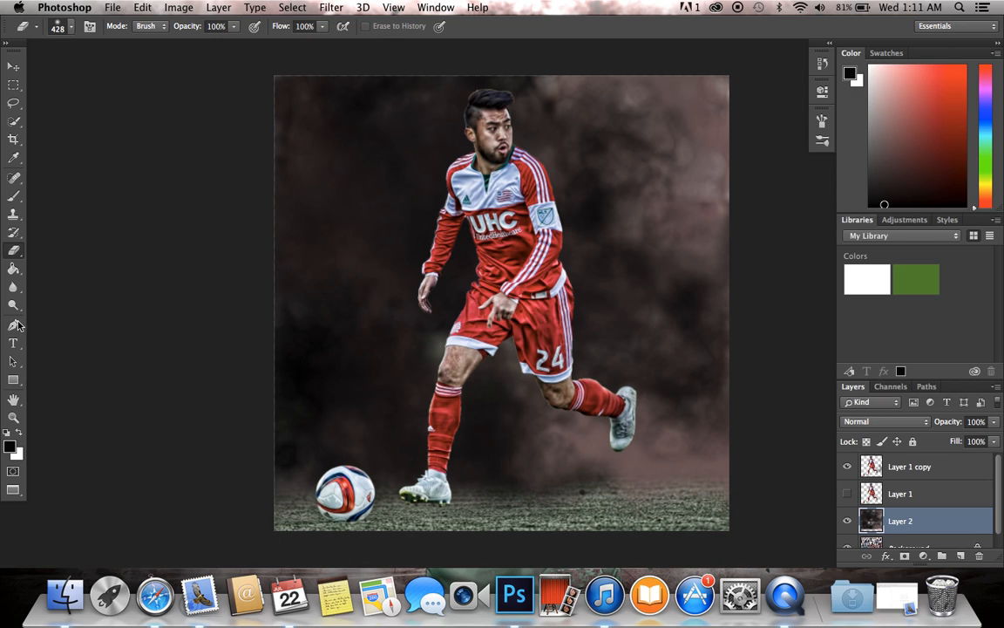
Step: Add a new layer above Layer 2 and choose the 1104 light-beam brush tip at a size of 2480 px
left_click(23, 192)
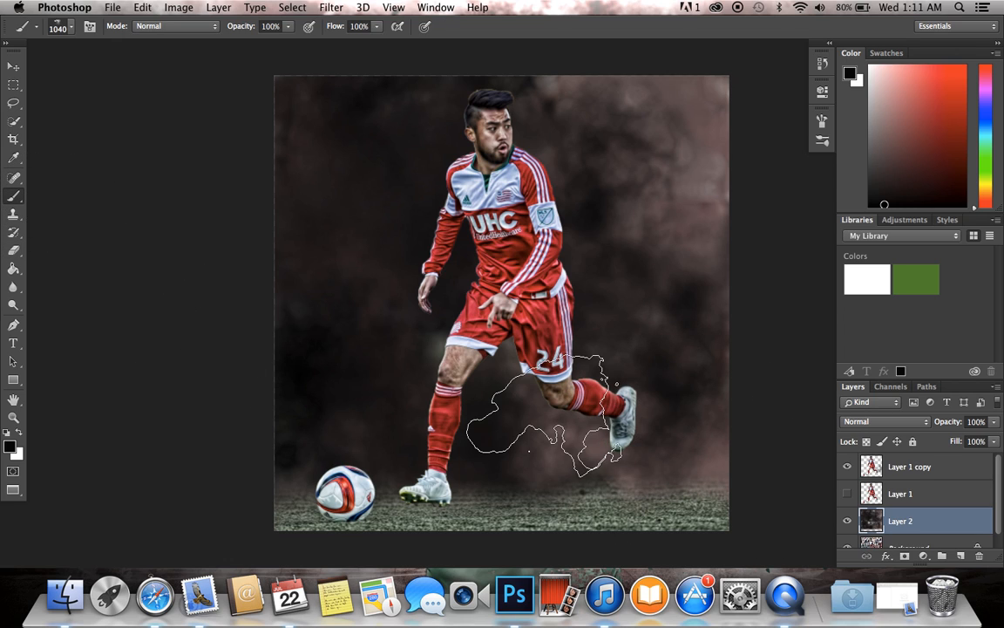
scroll(544, 416, "up", 2)
scroll(544, 416, "down", 1)
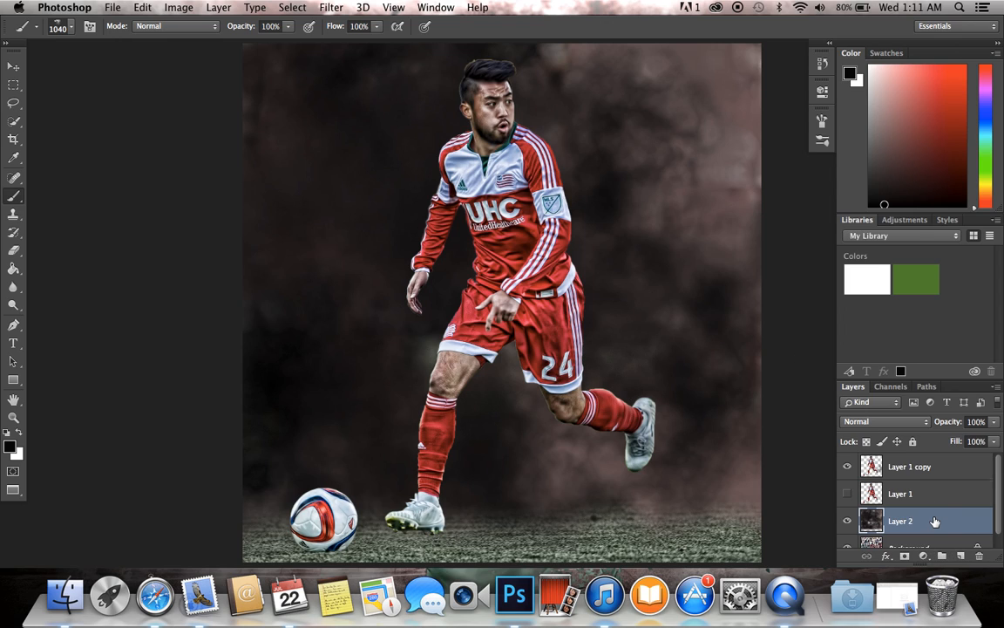
left_click(962, 558)
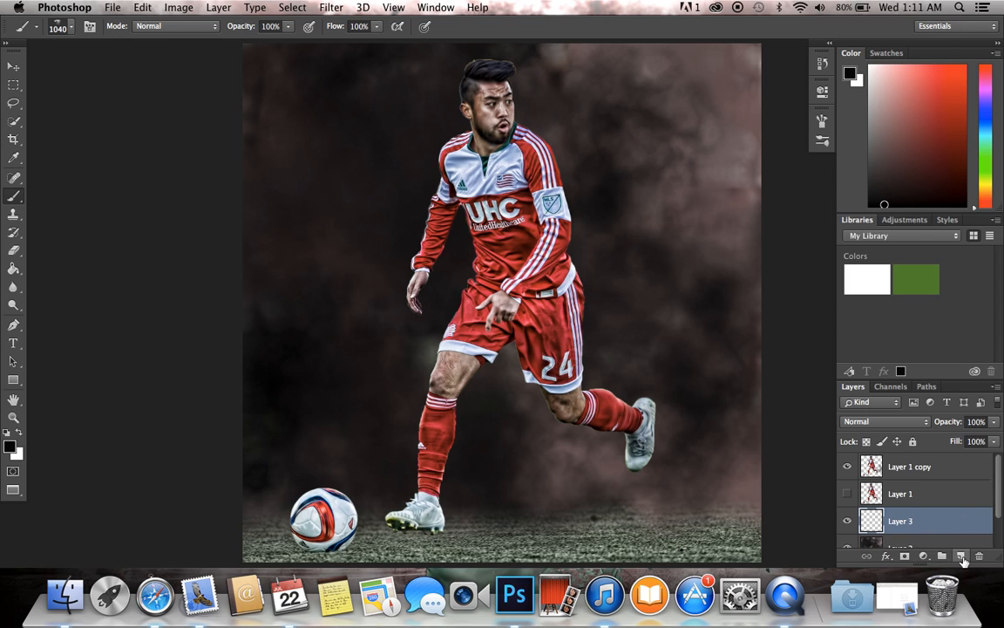
left_click(71, 29)
left_click_drag(659, 181, 661, 228)
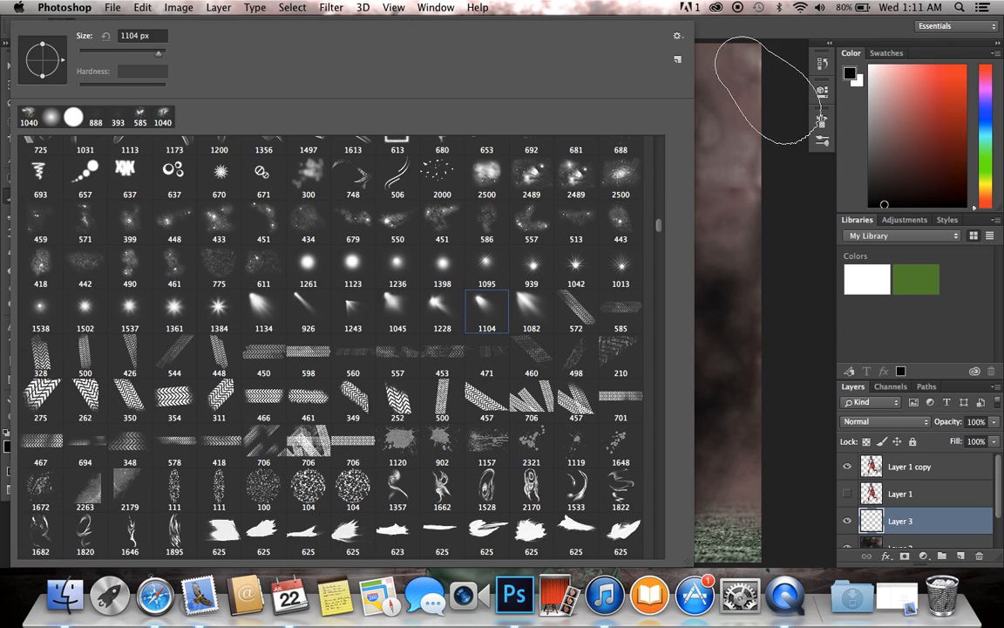
left_click_drag(165, 56, 162, 56)
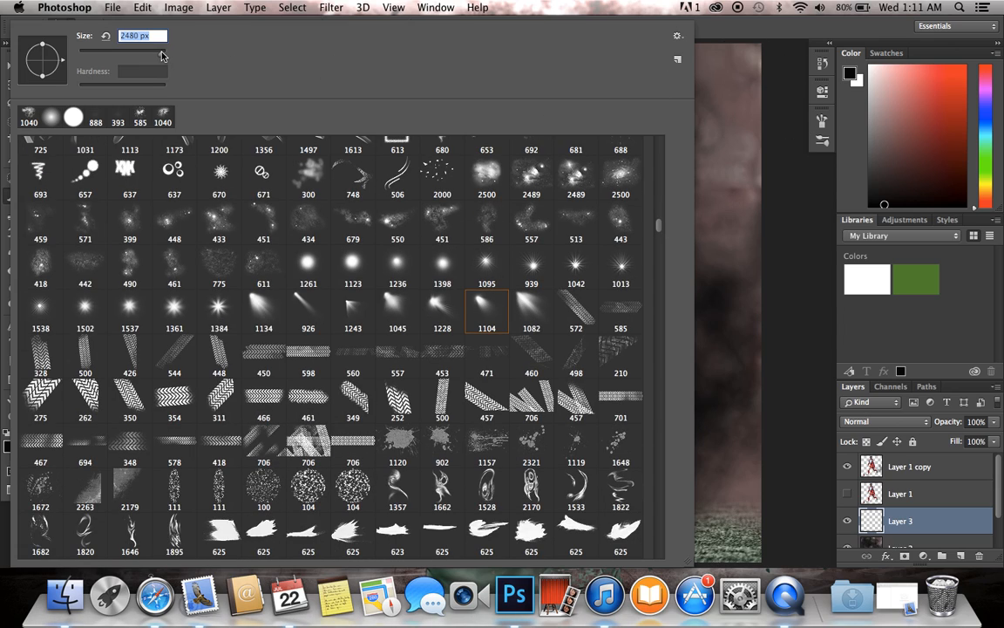
left_click(813, 126)
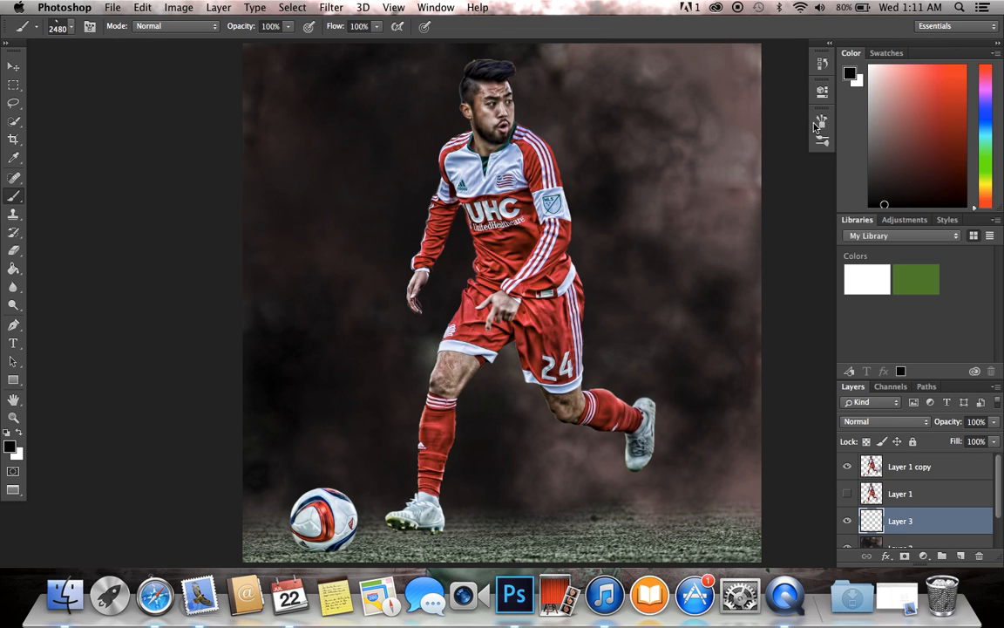
Step: Rotate the light-beam brush tip to an angle of -93°
left_click(822, 122)
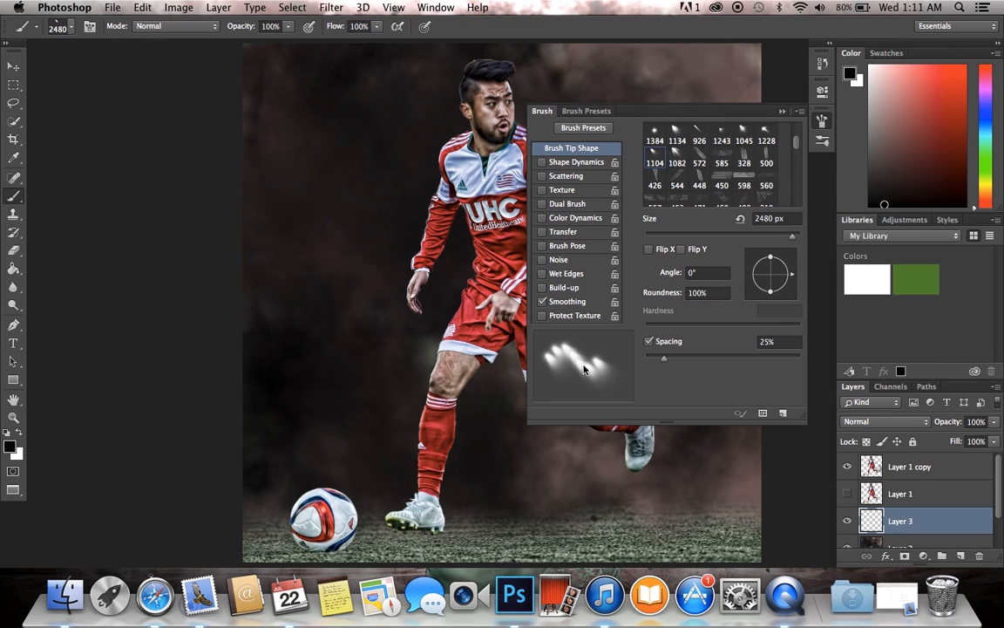
left_click_drag(784, 277, 769, 307)
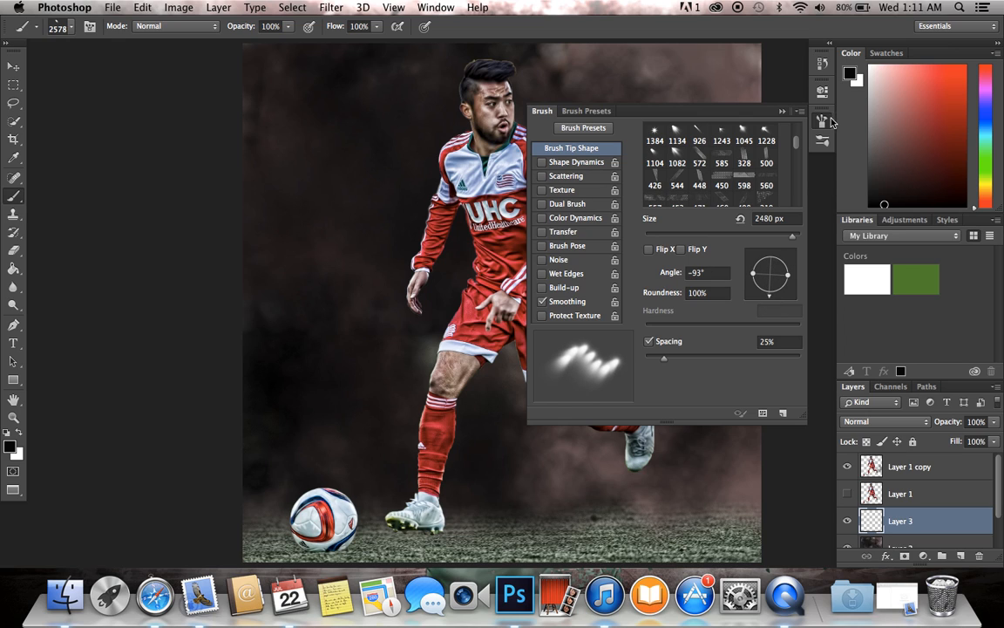
left_click(831, 122)
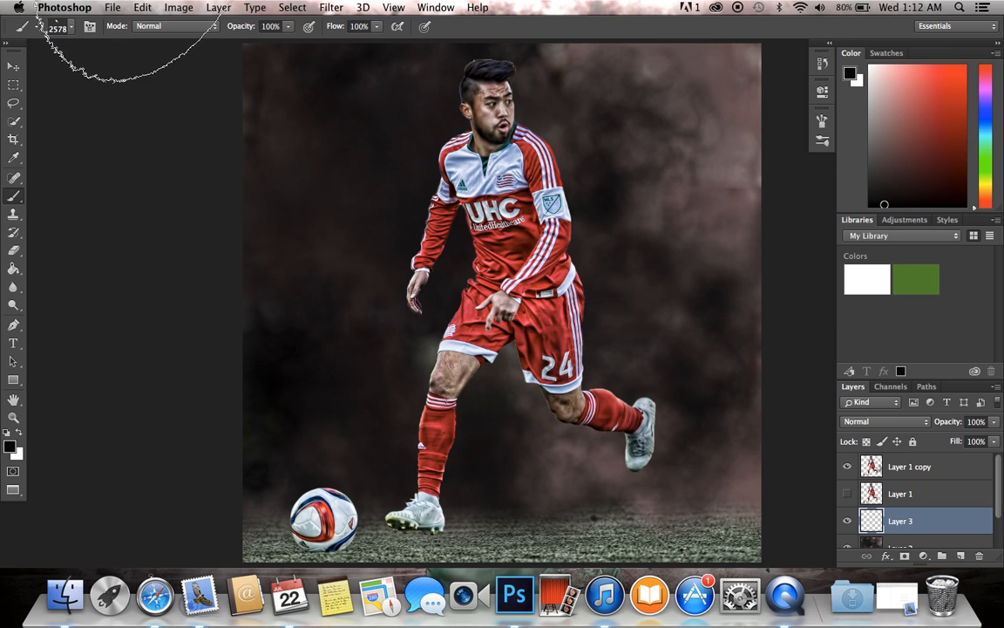
Step: Enlarge the light-beam brush to 3560 px and make white the foreground colour
left_click(61, 26)
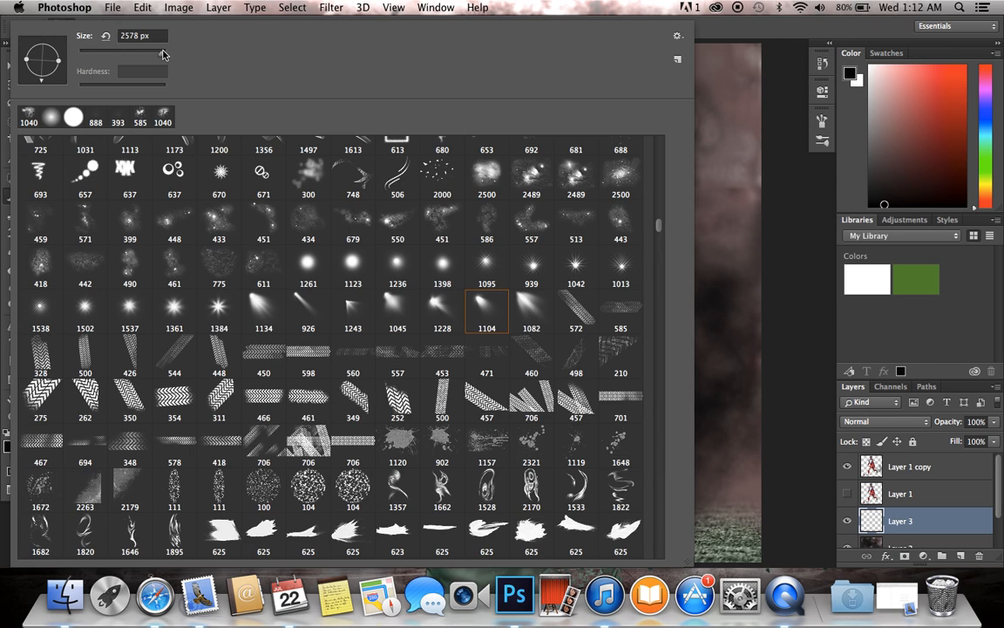
left_click(931, 365)
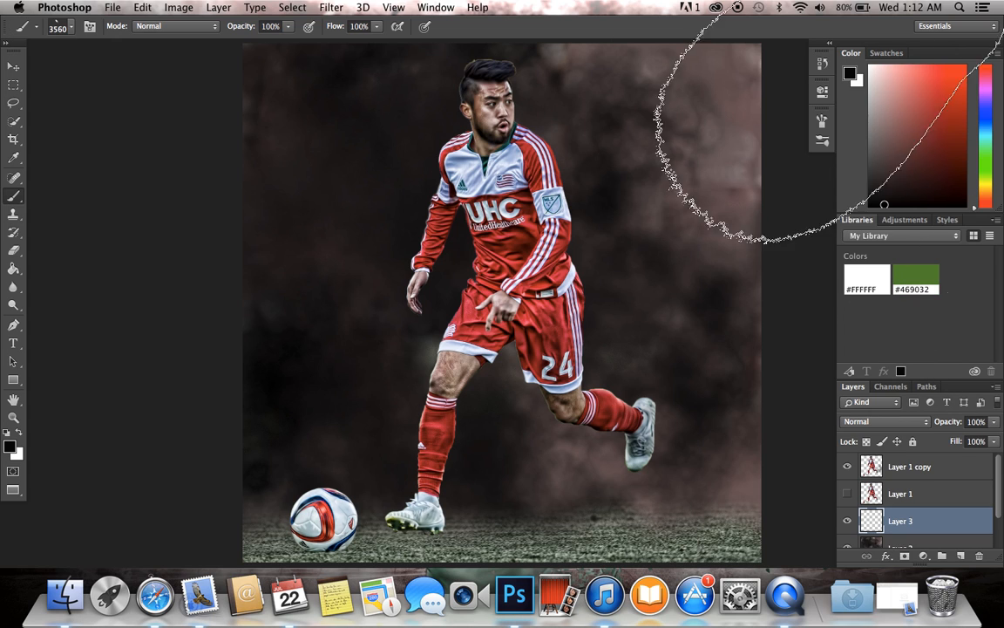
left_click(19, 434)
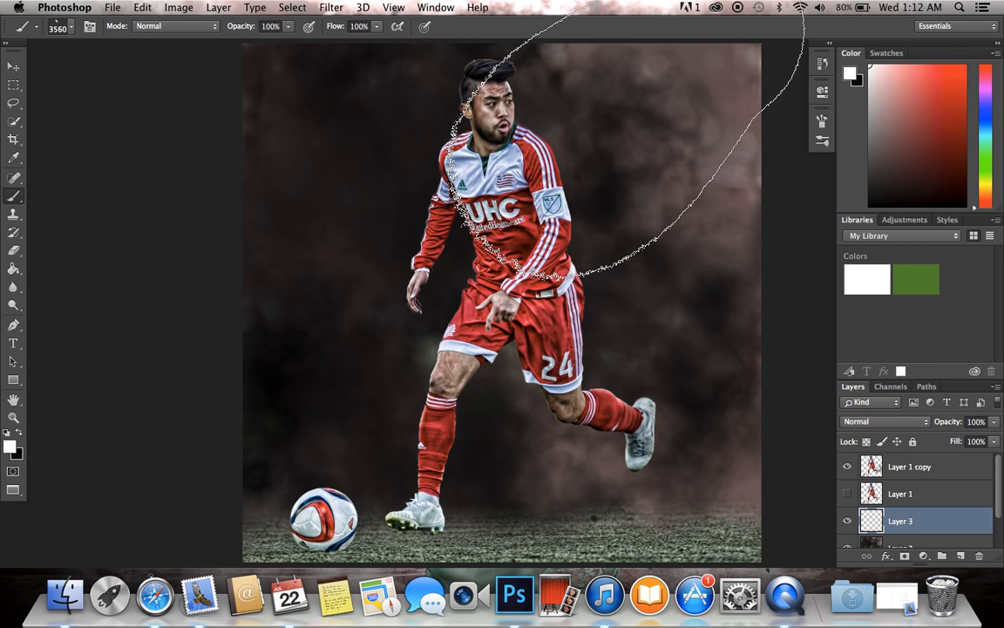
Step: Try stamping the white 3560 px light beam over the image's upper-right area on Layer 3, undoing each attempt
left_click(627, 93)
key("super+z")
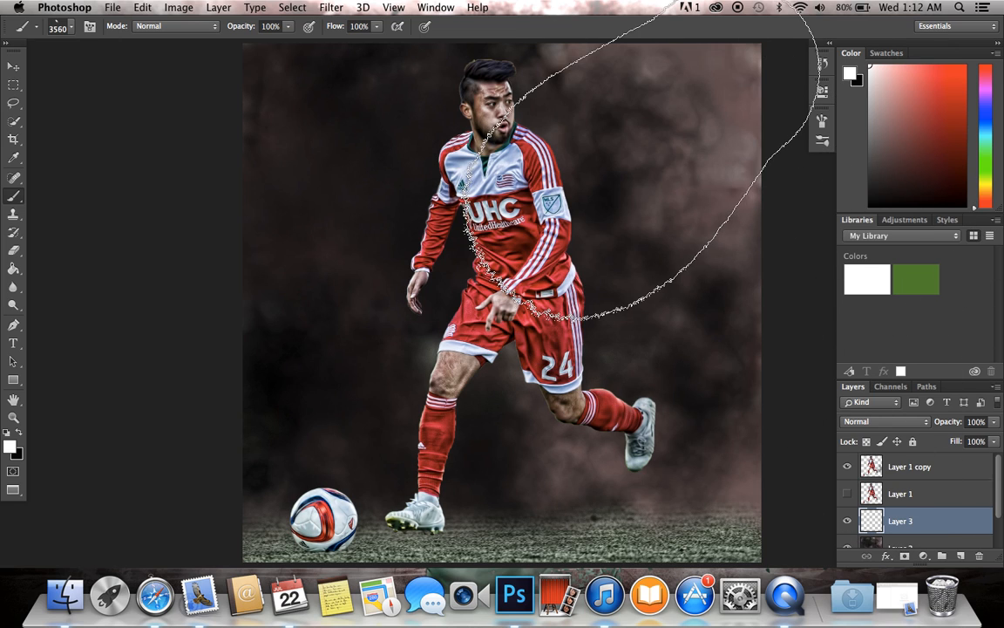
left_click(628, 157)
key("super+minus")
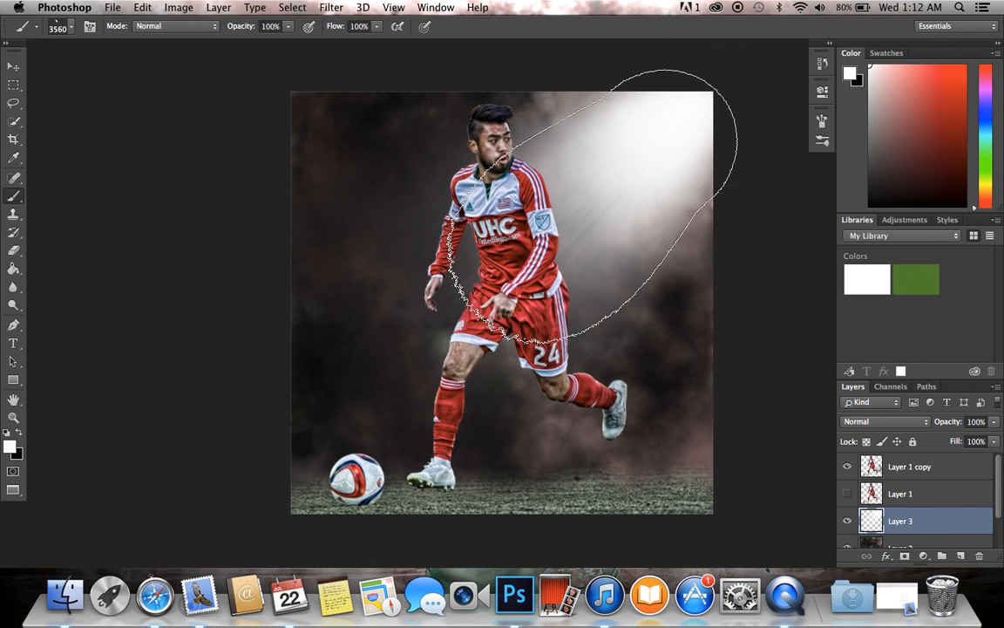
key("super+z")
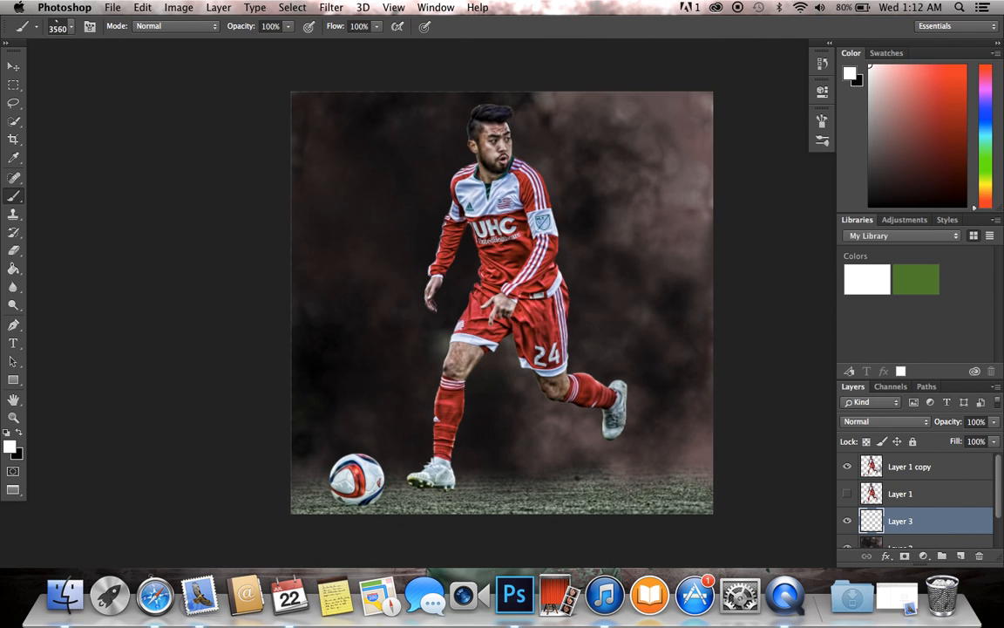
Step: Set the light-beam brush size to 4000 px
left_click(74, 28)
left_click_drag(148, 52, 165, 59)
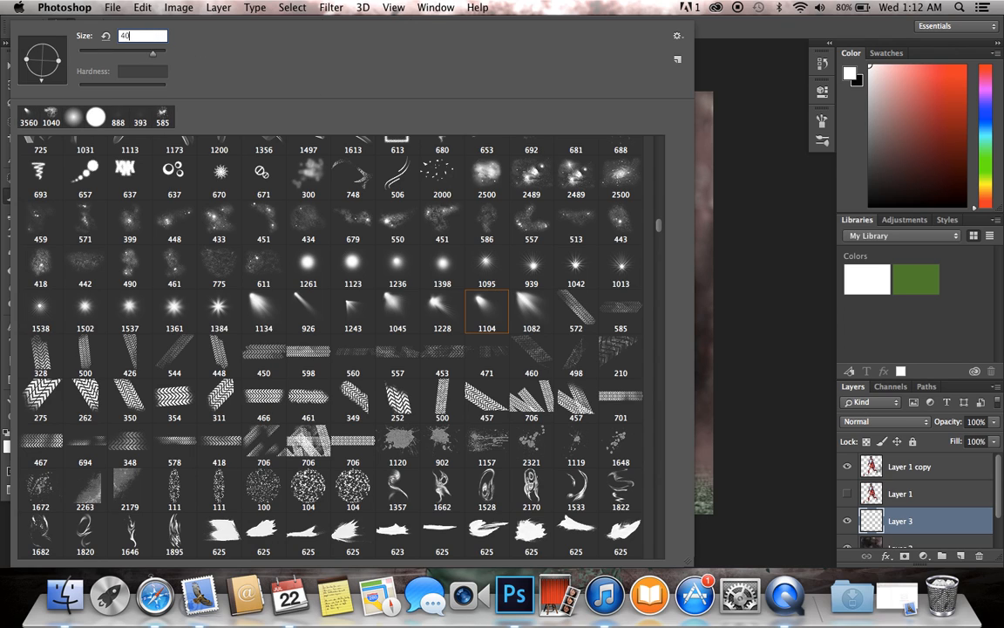
key("Return")
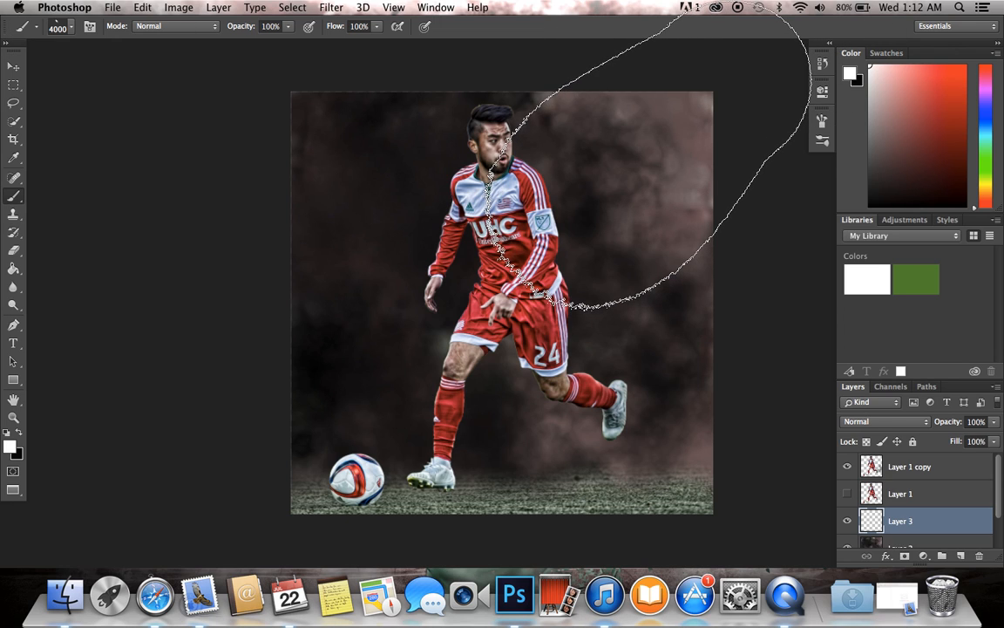
Step: Try a 4000 px white light beam to the right of the player's head on Layer 3, then undo it
left_click(636, 166)
key("super+plus")
key("super+0")
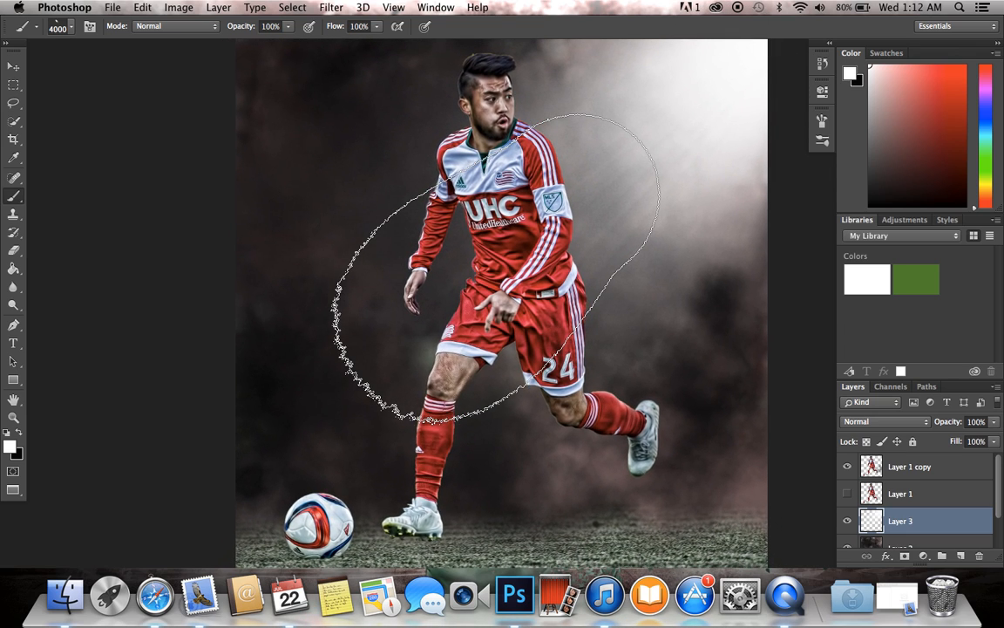
key("super+z")
key("super+minus")
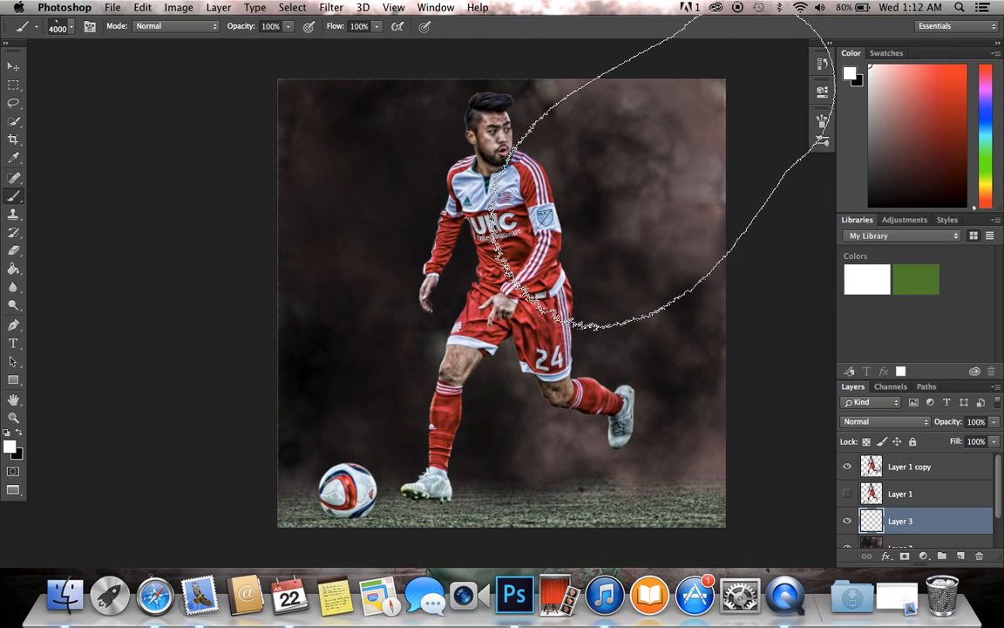
Step: Stamp the white light beam into the image's upper-right corner and move Layer 3 above Layer 1 copy
left_click(688, 129)
key("super+0")
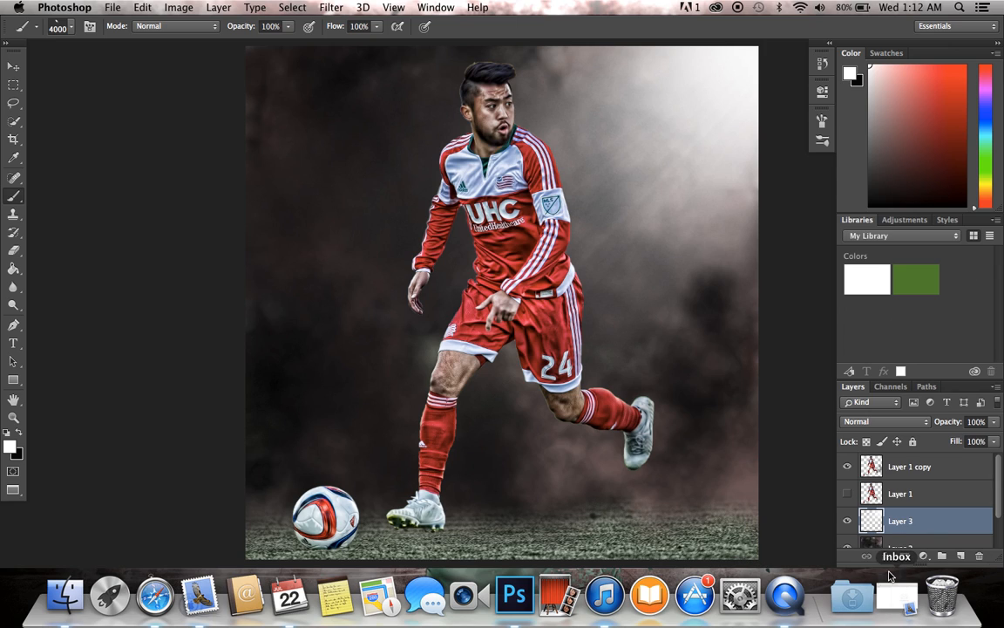
left_click_drag(889, 532, 898, 461)
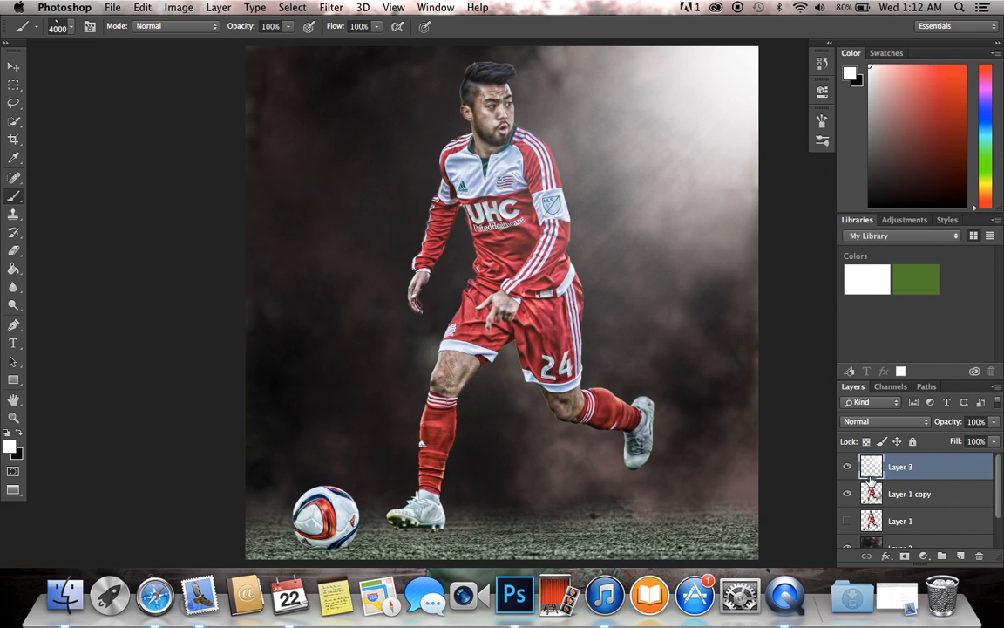
Step: Erase the leftover fringe around the player's hair on Layer 1 copy with a soft 22 px eraser
left_click(910, 495)
key("super+plus")
key("super+plus")
scroll(482, 224, "up", 6)
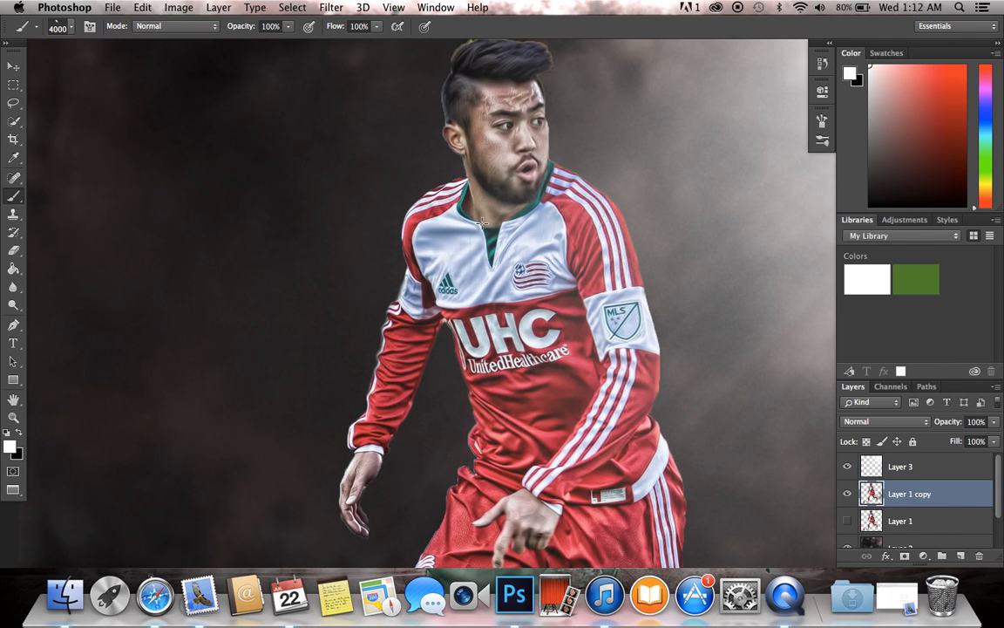
key("super+plus")
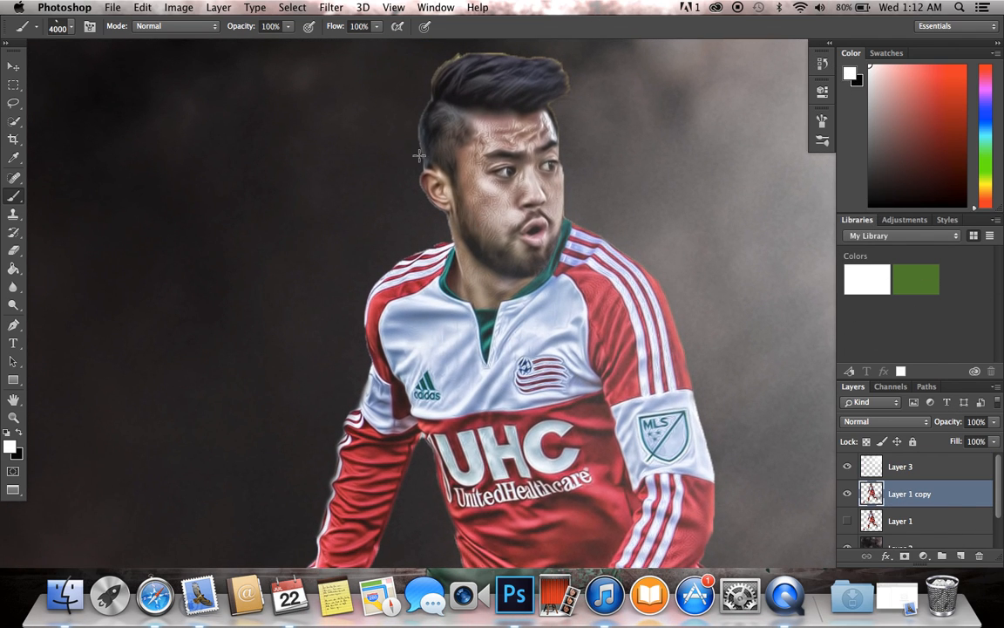
left_click(12, 250)
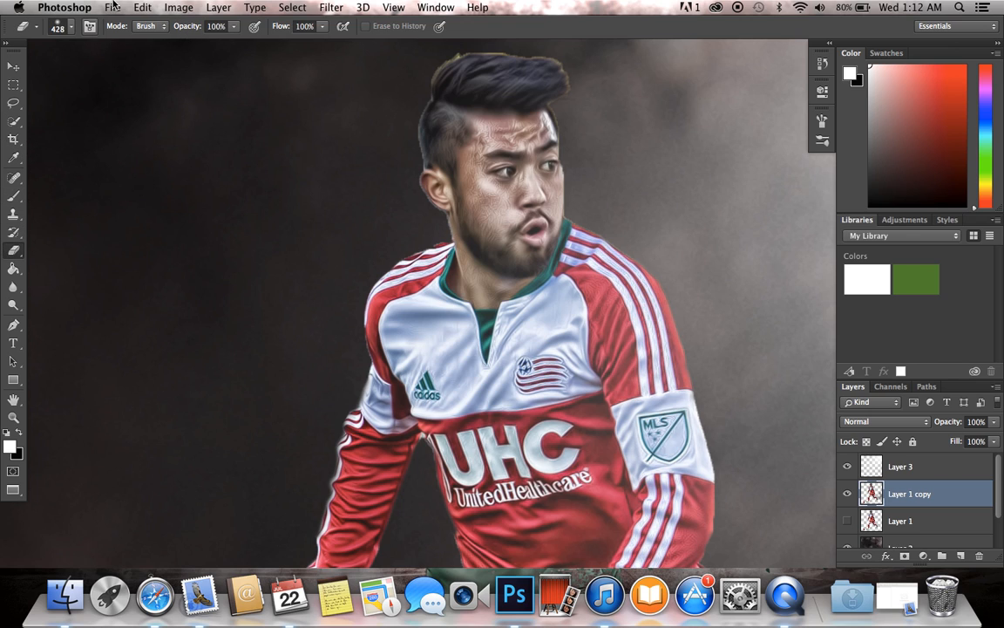
left_click(77, 27)
left_click(88, 56)
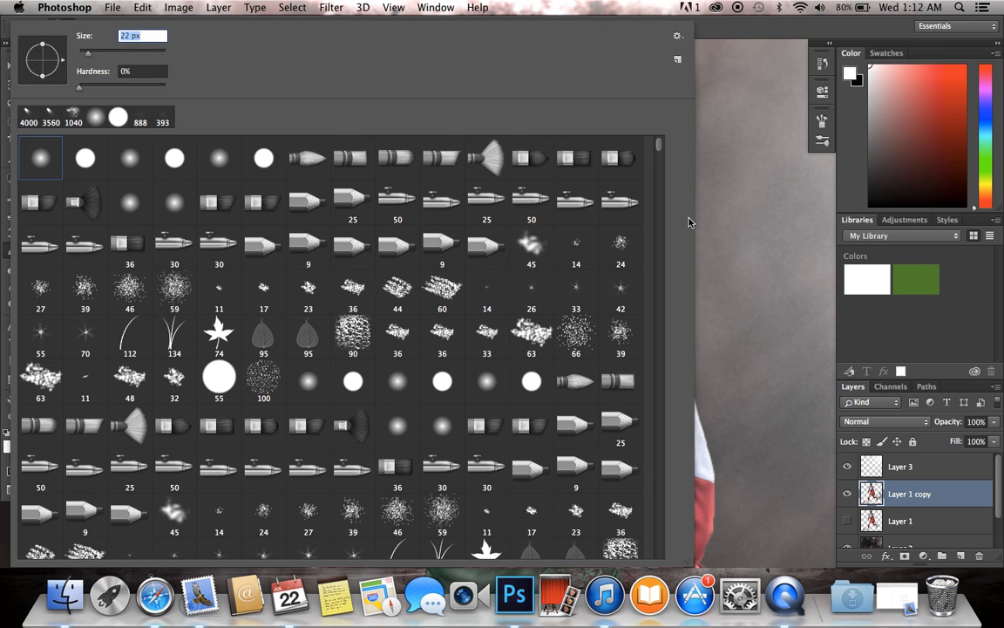
key("Return")
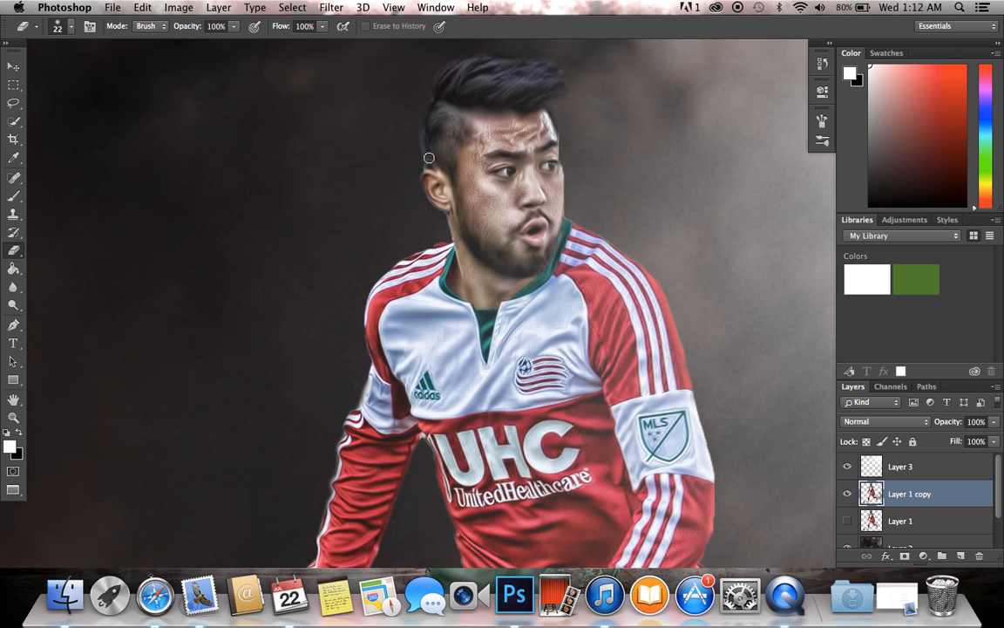
Step: Examine the cutout edges along the player's shorts, legs and boots and the ball, and judge the whole composition with the light beam
scroll(660, 307, "down", 10)
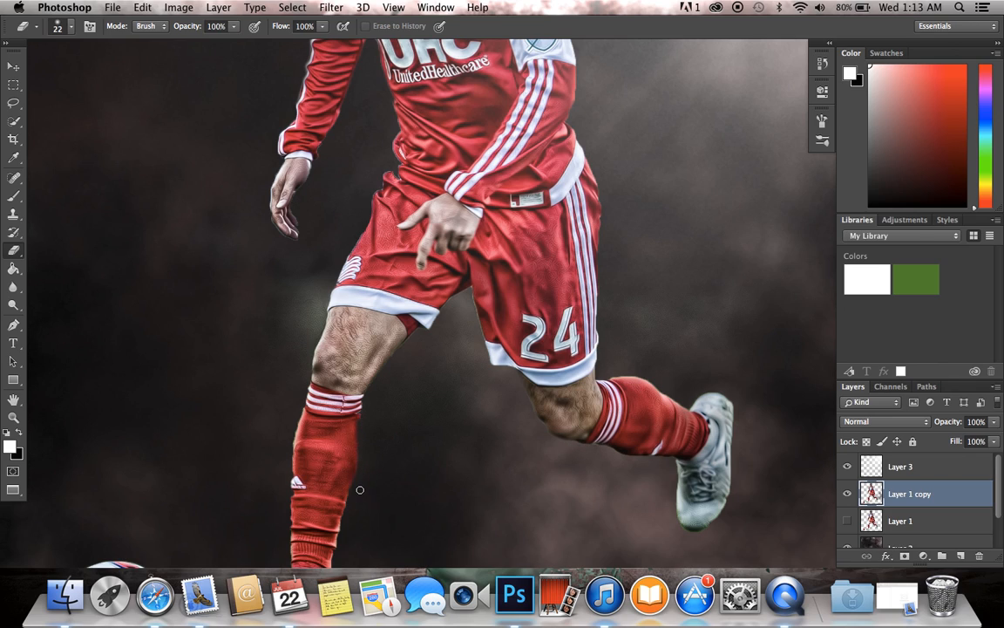
scroll(364, 476, "down", 5)
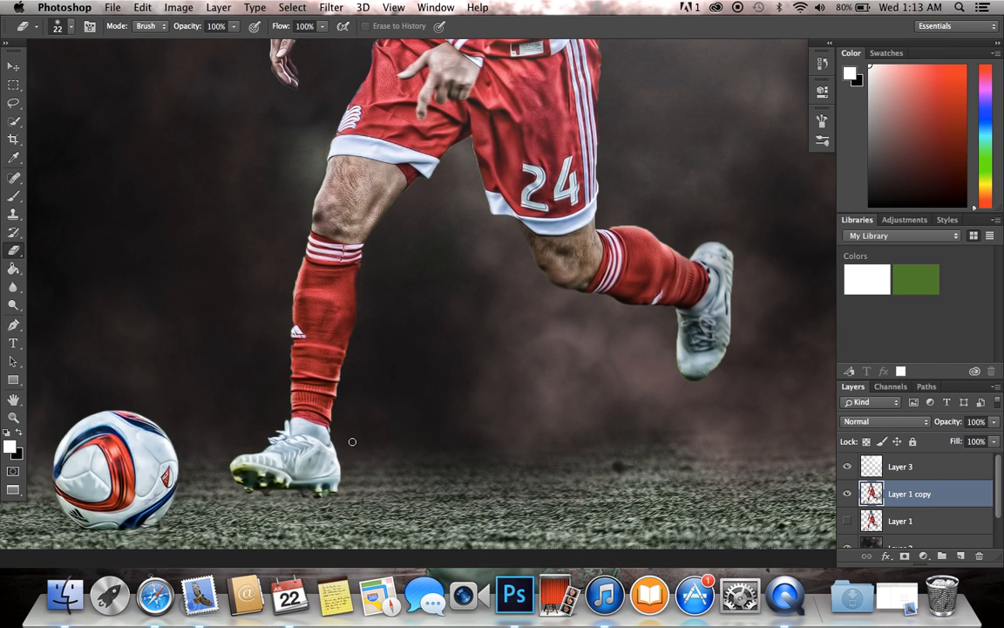
scroll(352, 441, "down", 9)
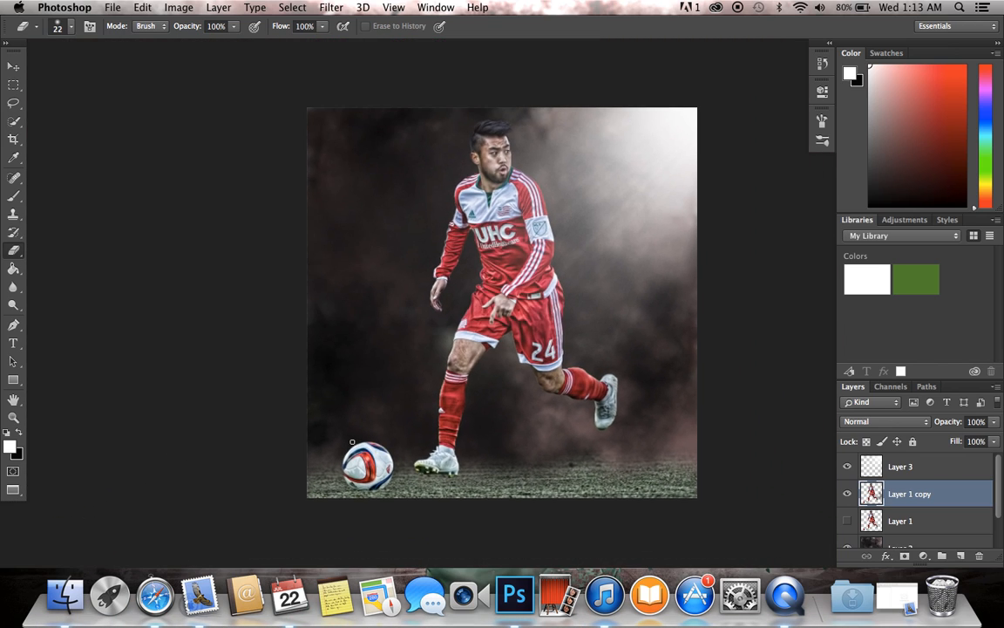
scroll(352, 441, "up", 4)
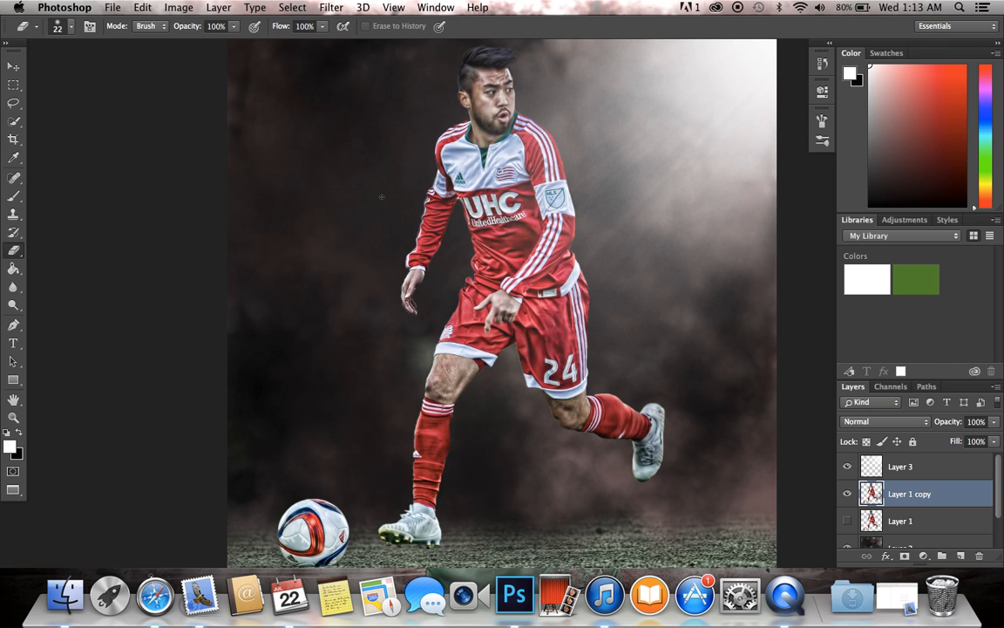
scroll(379, 202, "down", 2)
scroll(380, 201, "up", 3)
scroll(379, 201, "down", 2)
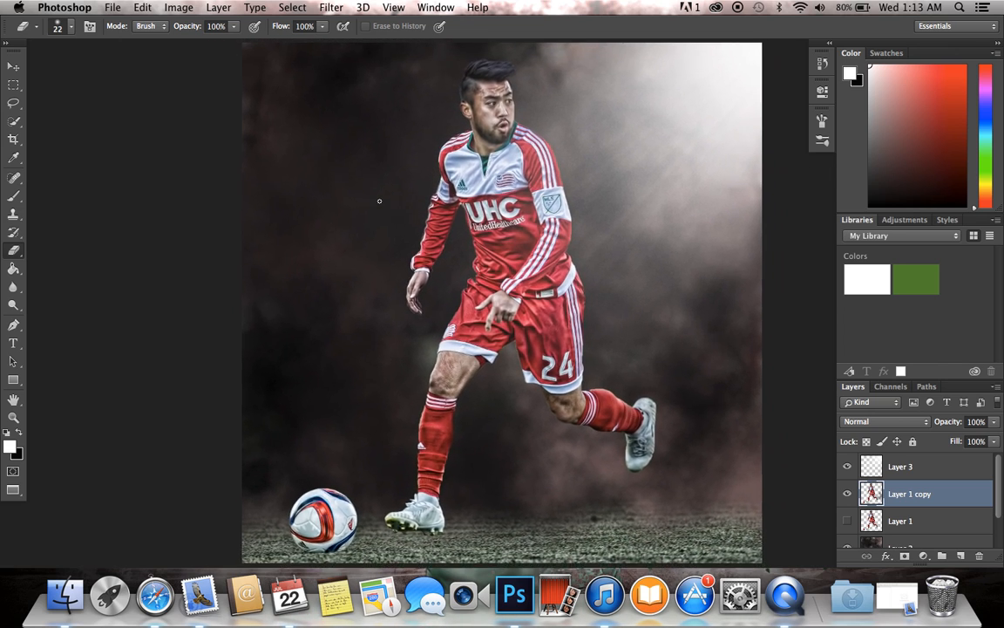
scroll(379, 201, "down", 2)
scroll(379, 202, "up", 1)
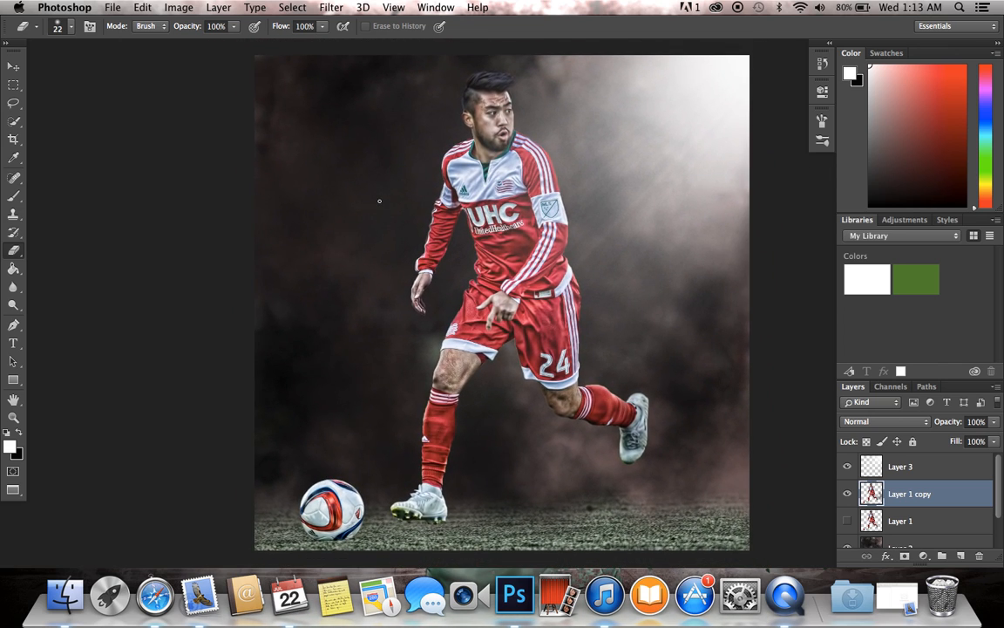
scroll(536, 328, "down", 2)
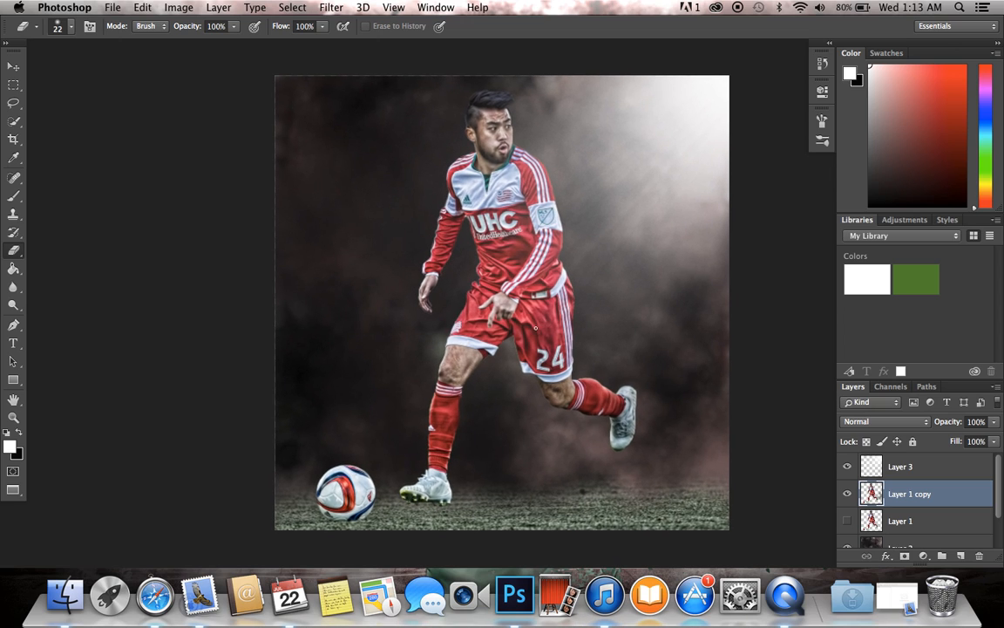
scroll(537, 328, "up", 2)
scroll(536, 328, "down", 1)
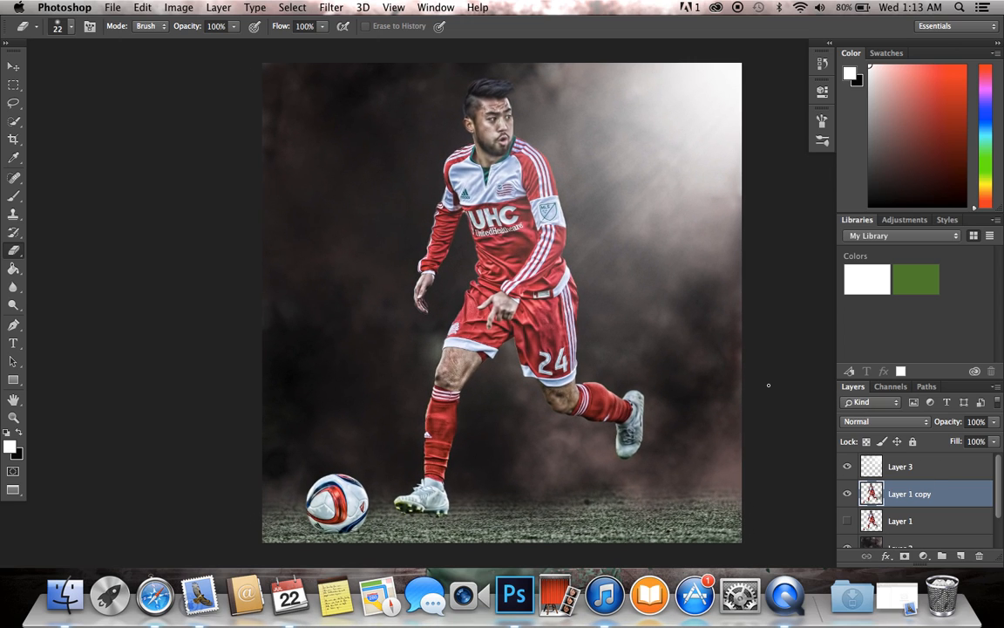
Step: Reduce the saturation of the player and ball on Layer 1 copy to -40 with Hue/Saturation
left_click(179, 7)
mouse_move(187, 45)
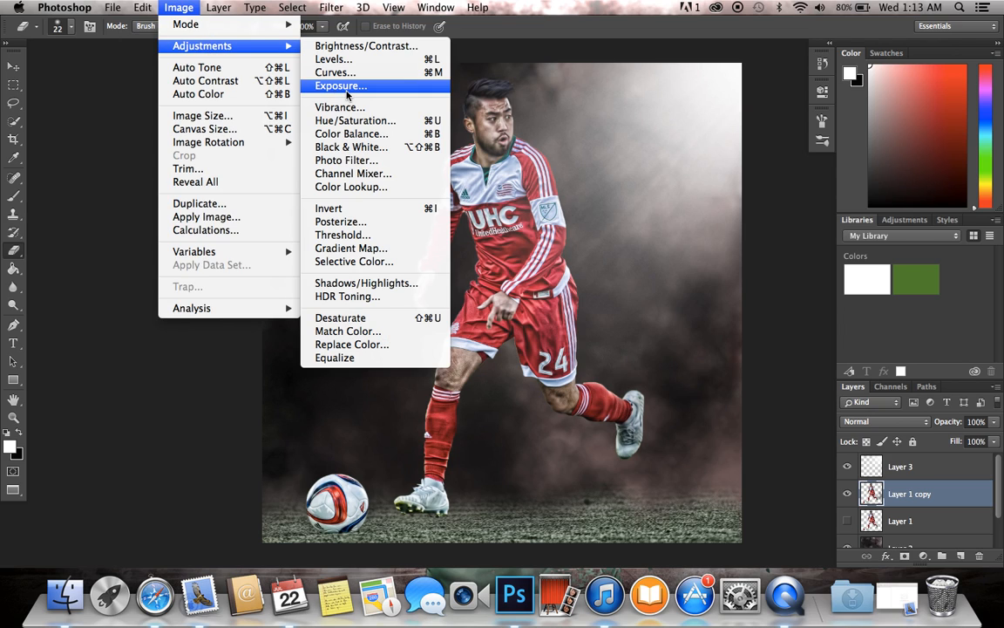
left_click(358, 121)
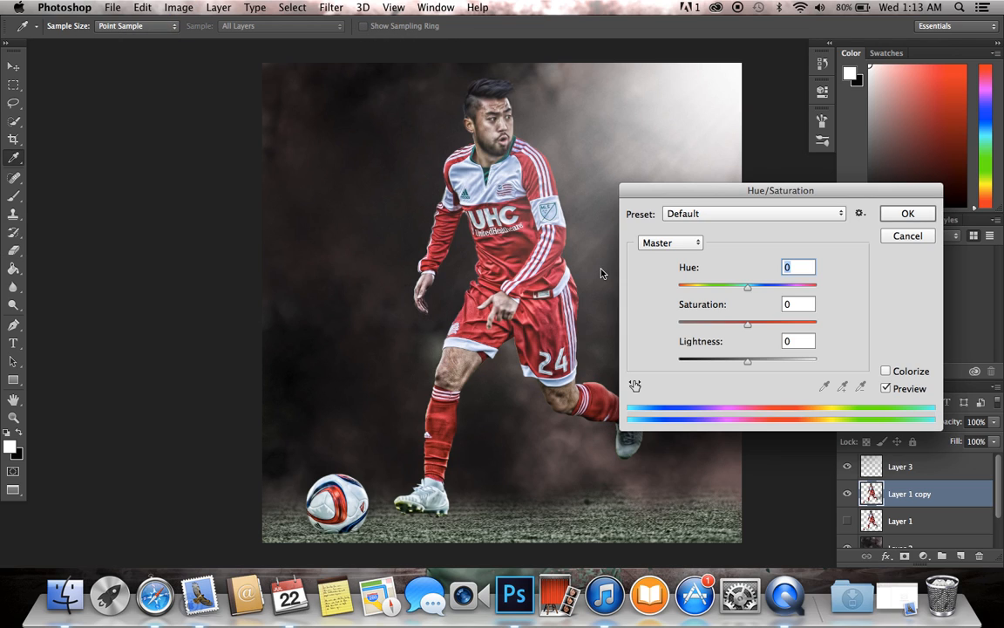
left_click_drag(713, 323, 720, 326)
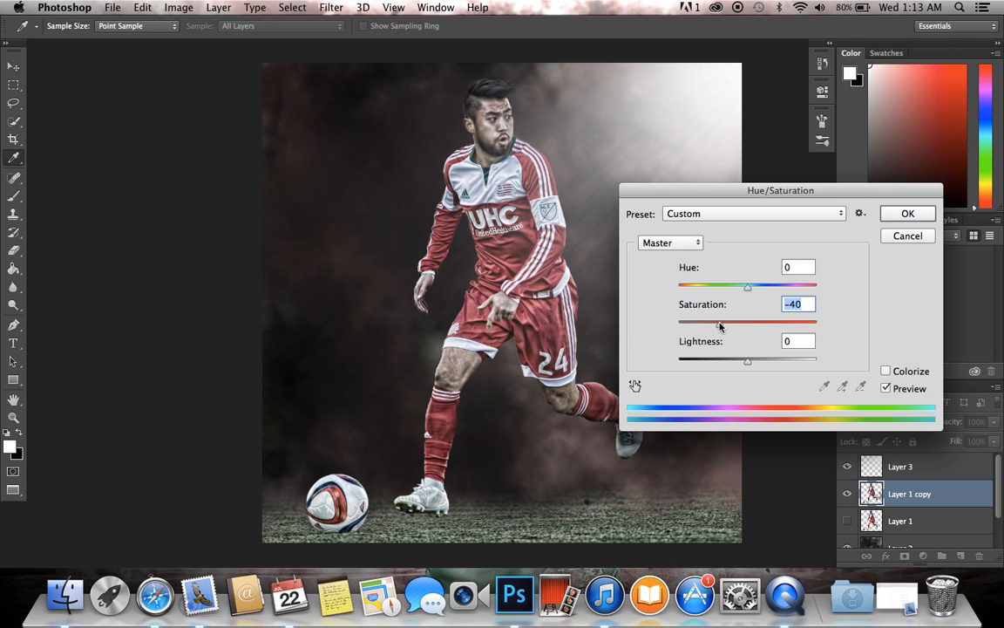
left_click(898, 205)
Step: Erase shard-shaped pieces from the player's trailing side on Layer 1 copy with the 634 px shatter eraser tip
key("e")
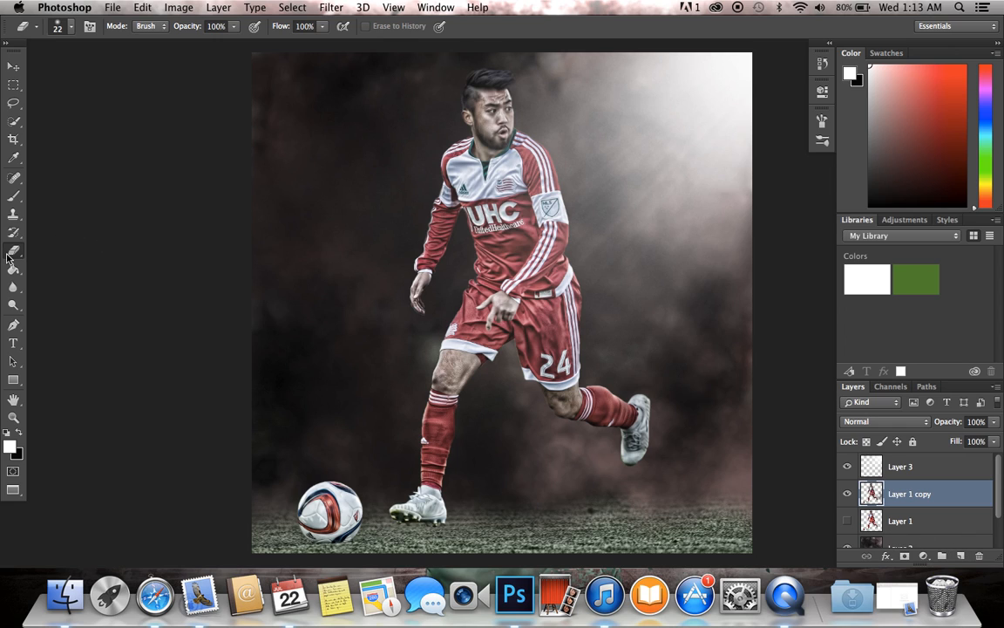
left_click(65, 27)
mouse_move(665, 152)
left_mouse_down()
mouse_move(660, 478)
mouse_move(670, 528)
mouse_move(657, 424)
left_mouse_up()
left_click(209, 349)
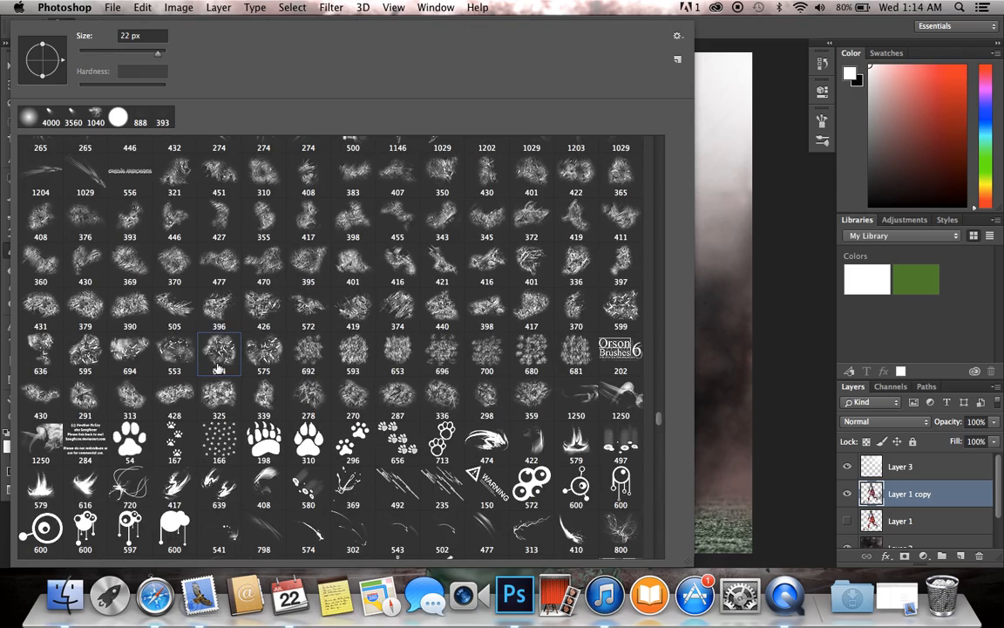
key("Return")
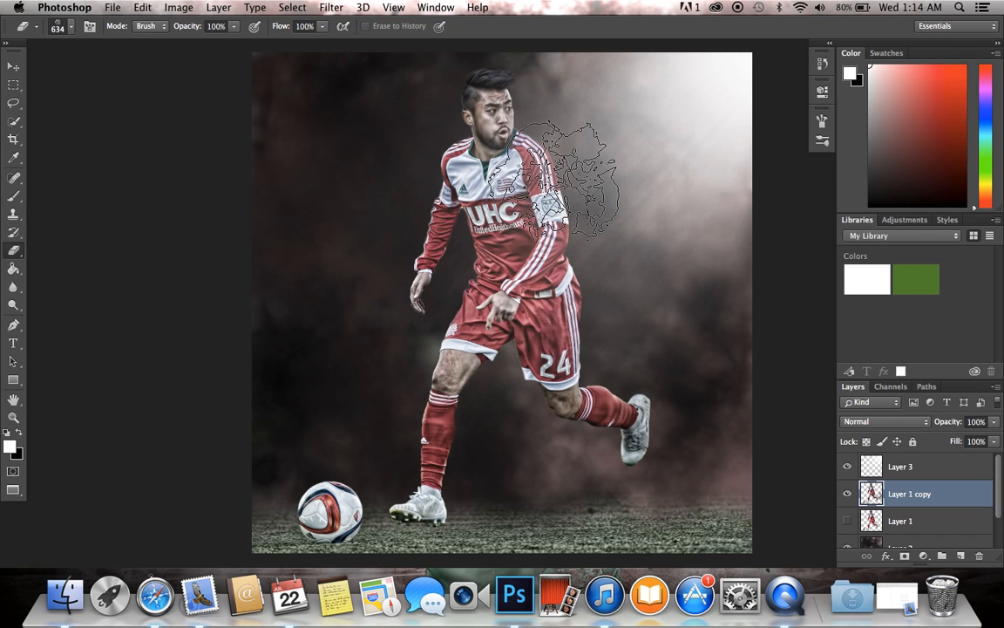
mouse_move(574, 224)
left_mouse_down()
mouse_move(583, 179)
mouse_move(565, 162)
mouse_move(583, 315)
mouse_move(626, 383)
mouse_move(609, 375)
mouse_move(563, 228)
left_mouse_up()
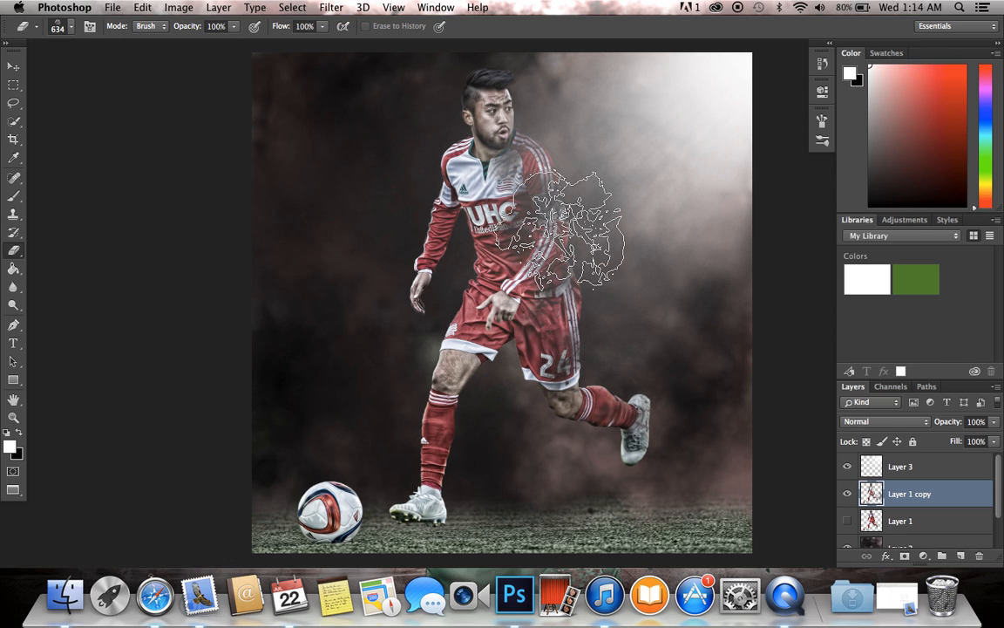
Step: Erase more fragments along the player's trailing side with the 575 px shatter tip, and add a new layer above Layer 1 copy
left_click(71, 26)
left_click(272, 367)
left_click(926, 324)
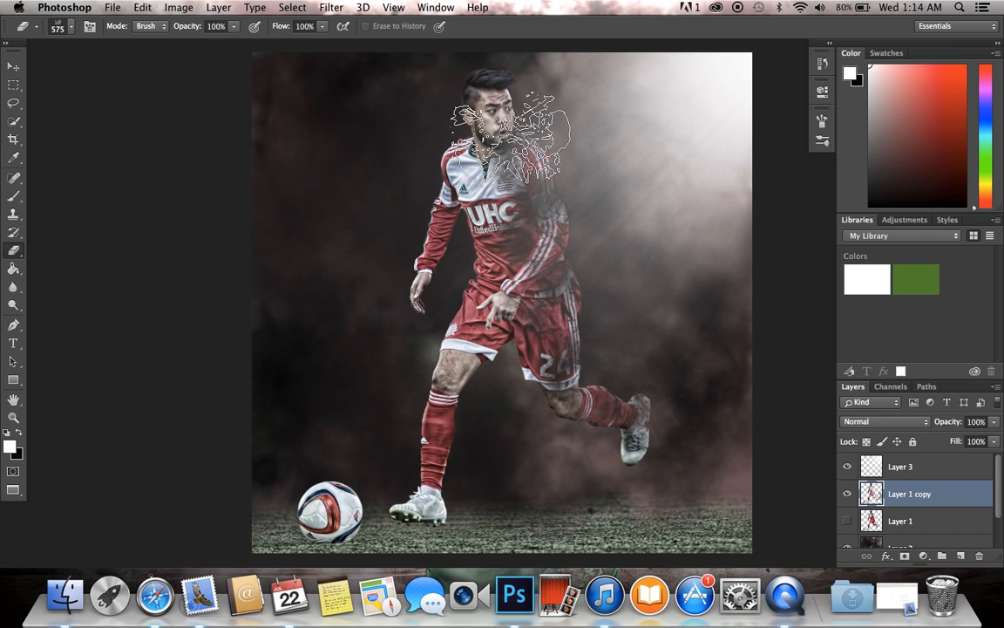
scroll(581, 268, "up", 5)
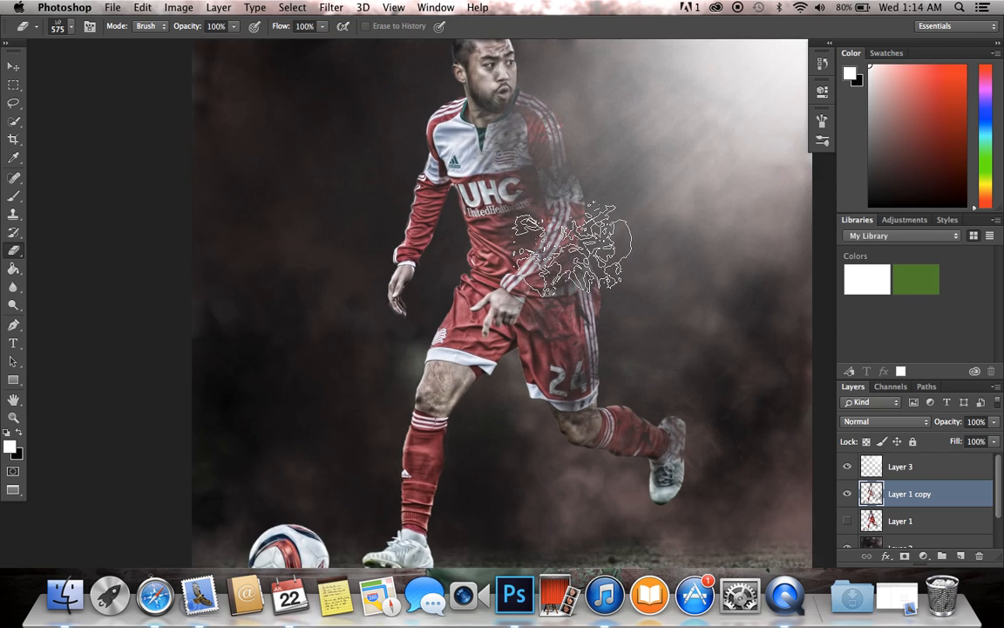
scroll(580, 257, "down", 2)
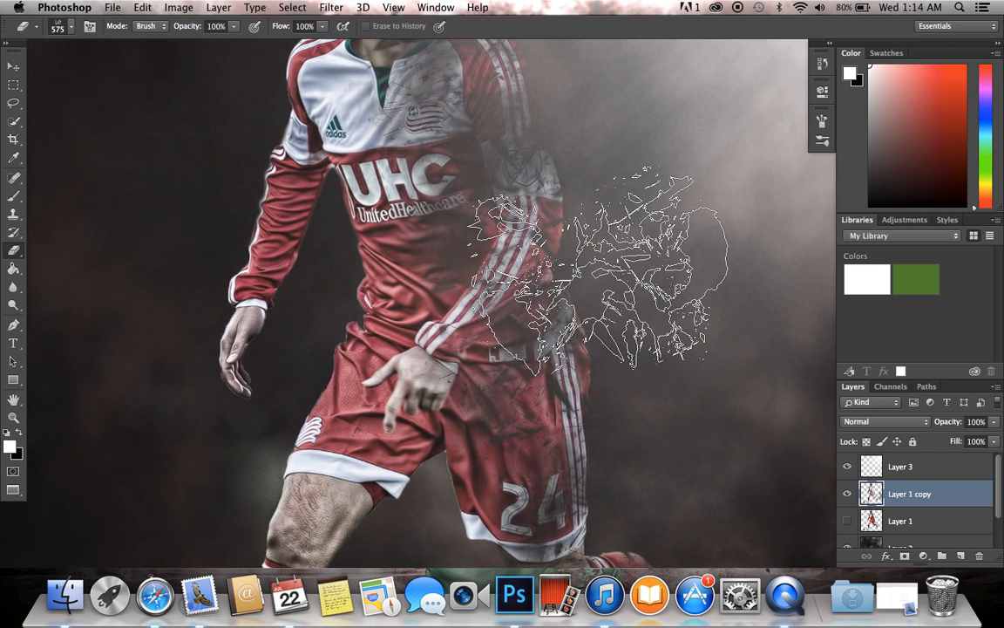
scroll(697, 357, "down", 1)
scroll(710, 362, "down", 3)
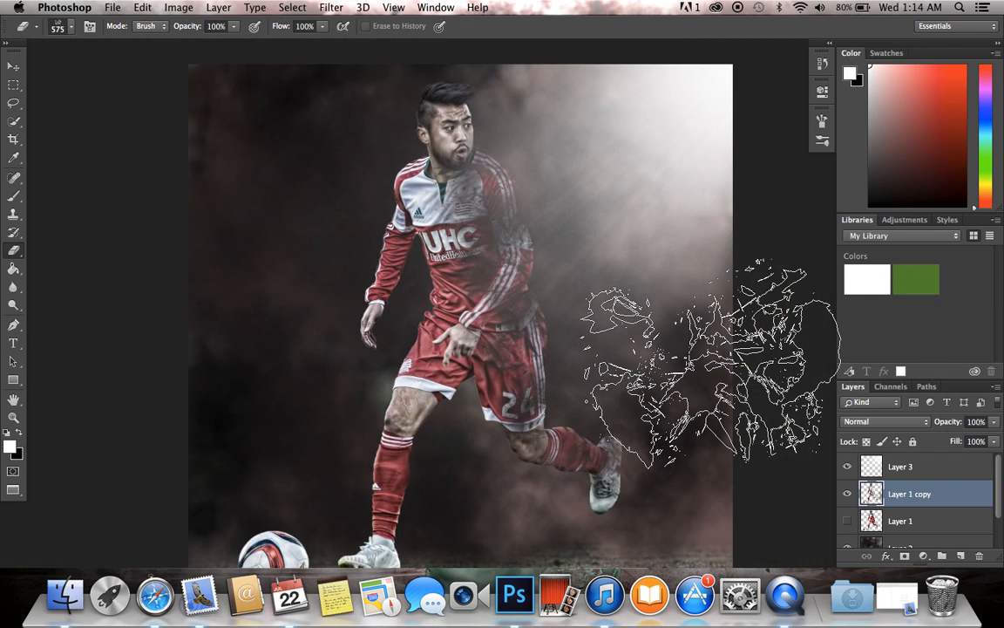
scroll(676, 349, "up", 1)
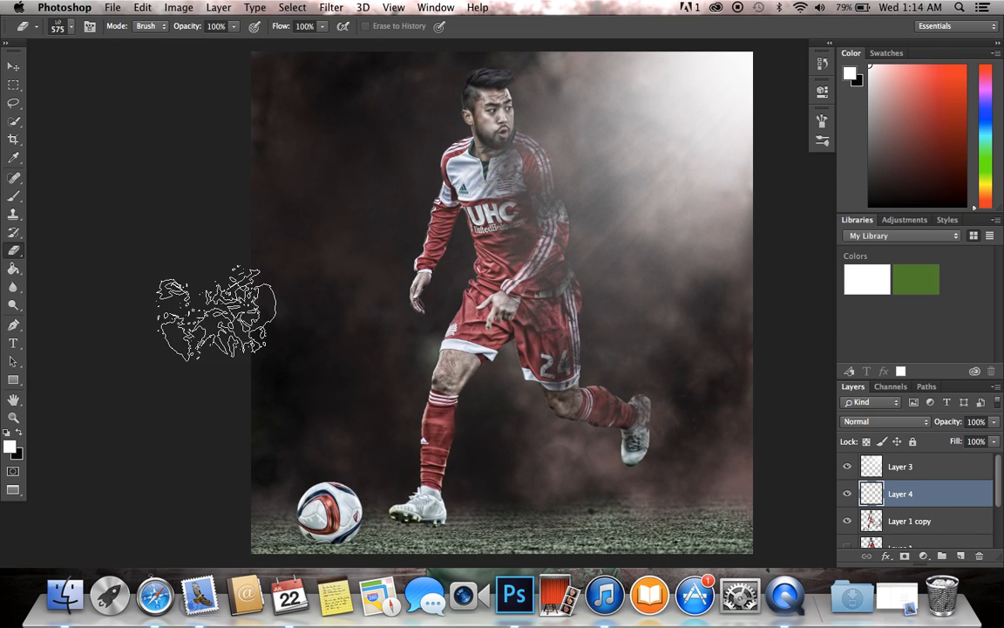
Step: Set up the Brush tool with the 575 px shatter tip for painting on Layer 4
left_click(13, 195)
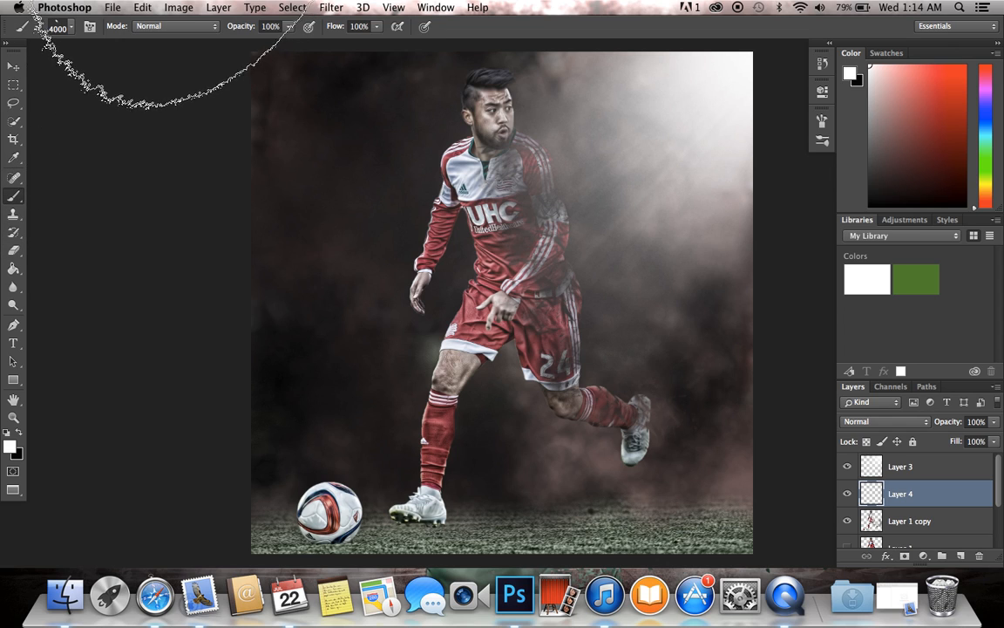
left_click(71, 31)
left_click(33, 120)
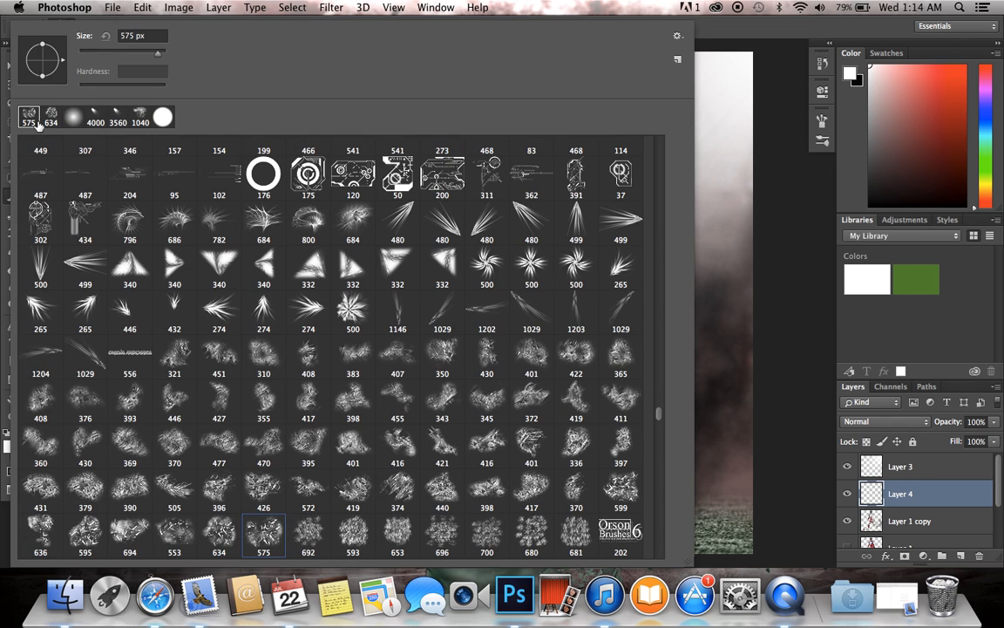
left_click(925, 323)
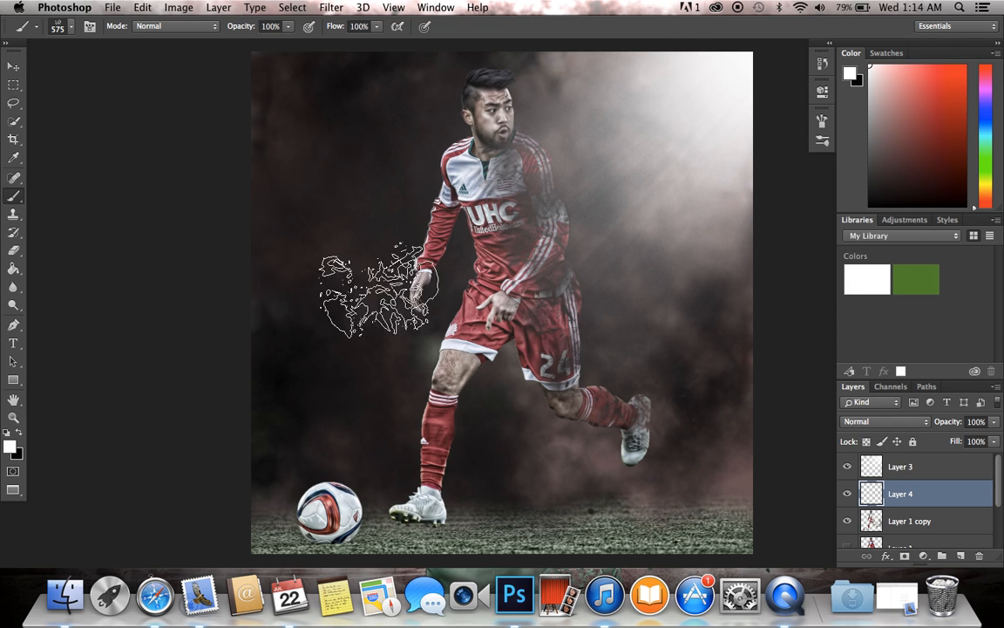
Step: Try a white shard stamp at the player's shoulder and a pink f59f9f foreground colour, then undo the stamp and restore white
left_click(562, 179)
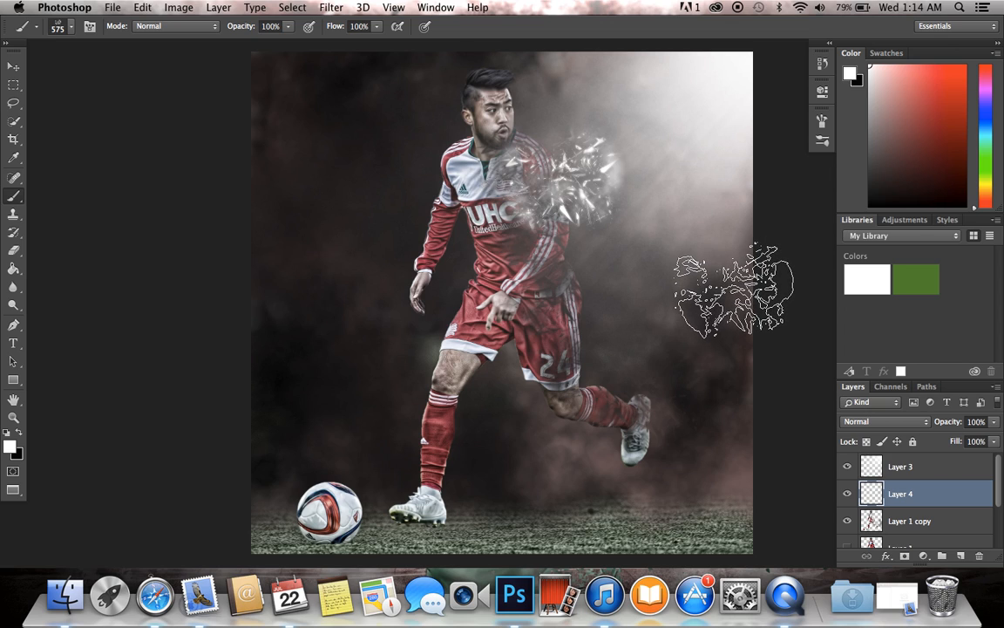
key("super+z")
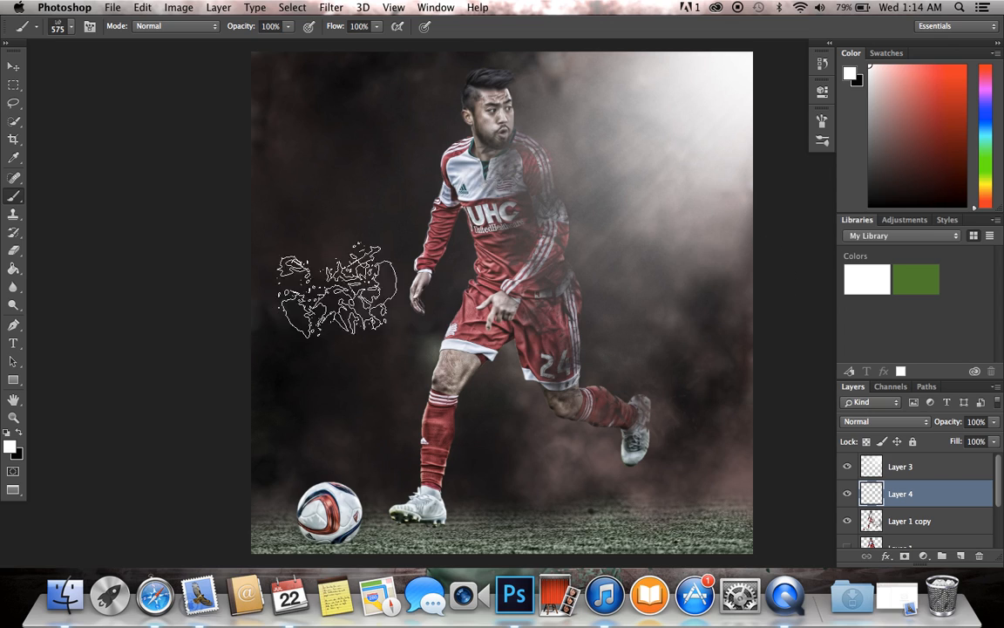
left_click(11, 447)
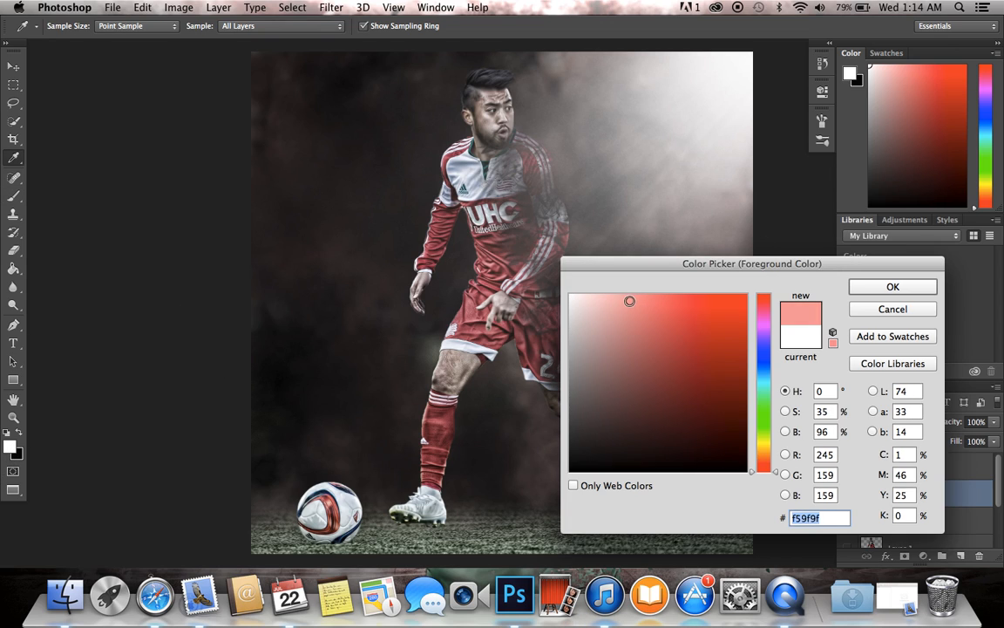
left_click(893, 287)
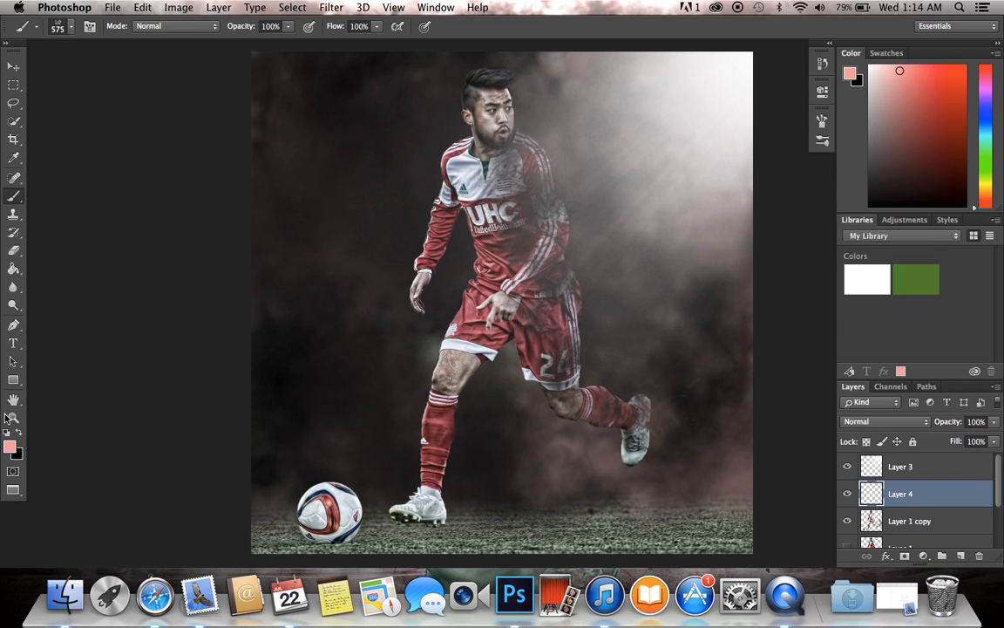
left_click(11, 447)
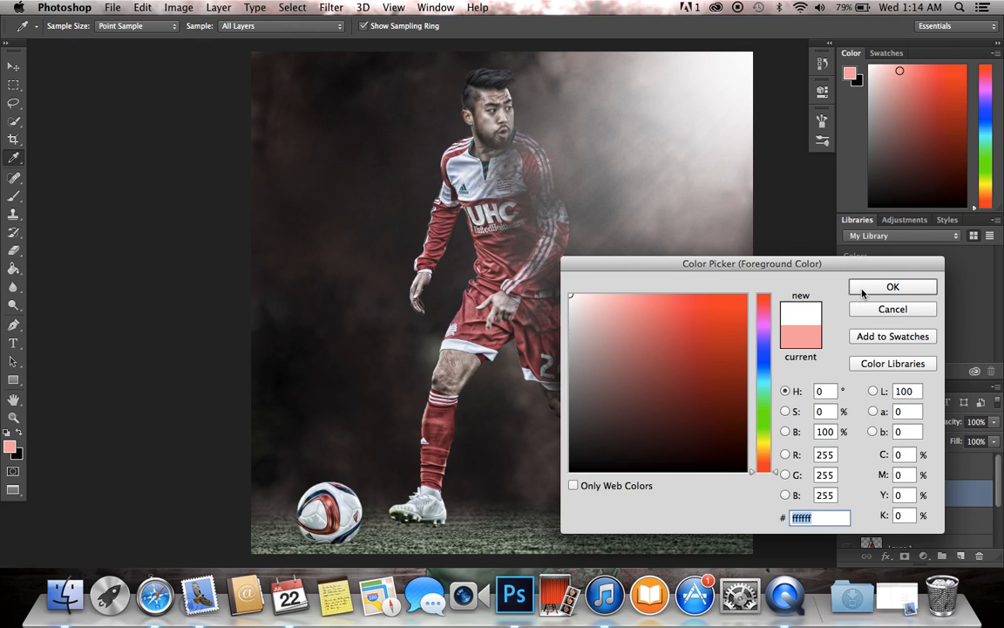
left_click(862, 292)
Step: Set the foreground colour to light grey cdcdcd, try a shard stamp beside the player's shoulder, and undo it
left_click(8, 448)
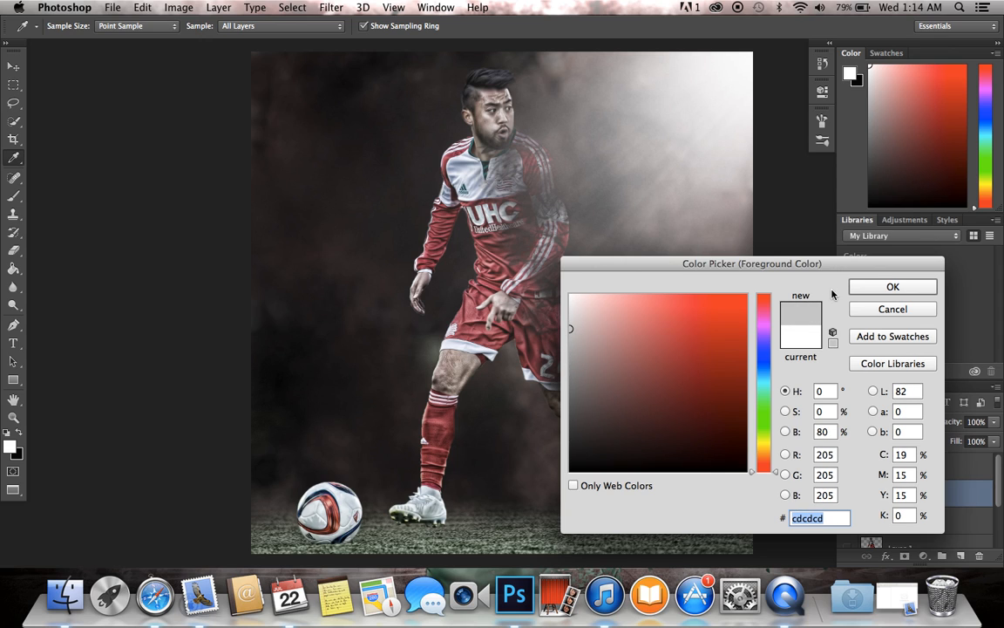
left_click(856, 289)
left_click(589, 182)
key("super+plus")
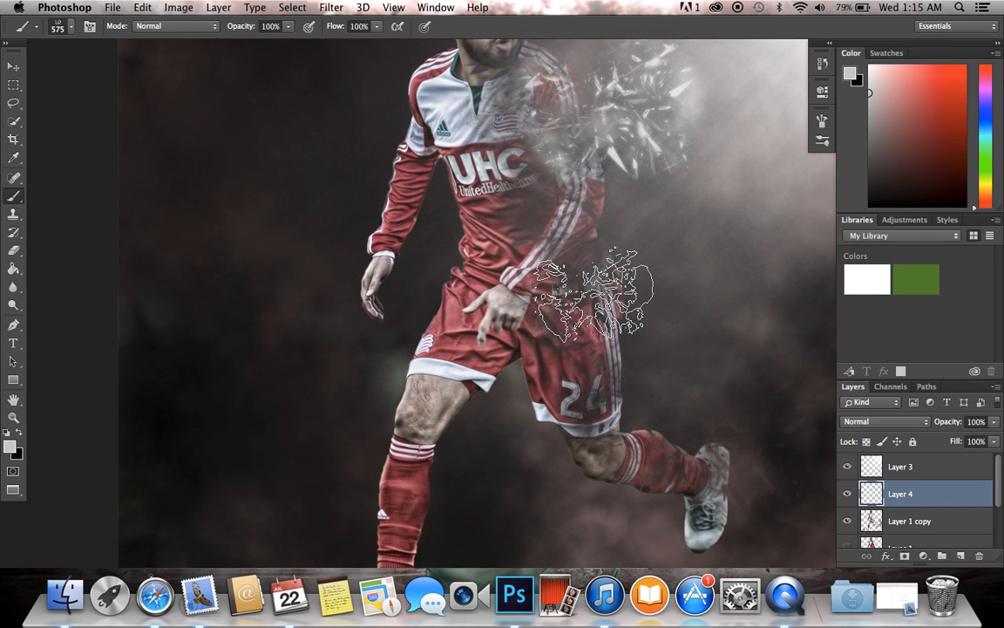
key("super+z")
Step: Rotate the 575 px shatter tip and stamp light grey shards along the player's trailing arm and hip on Layer 4
left_click(64, 25)
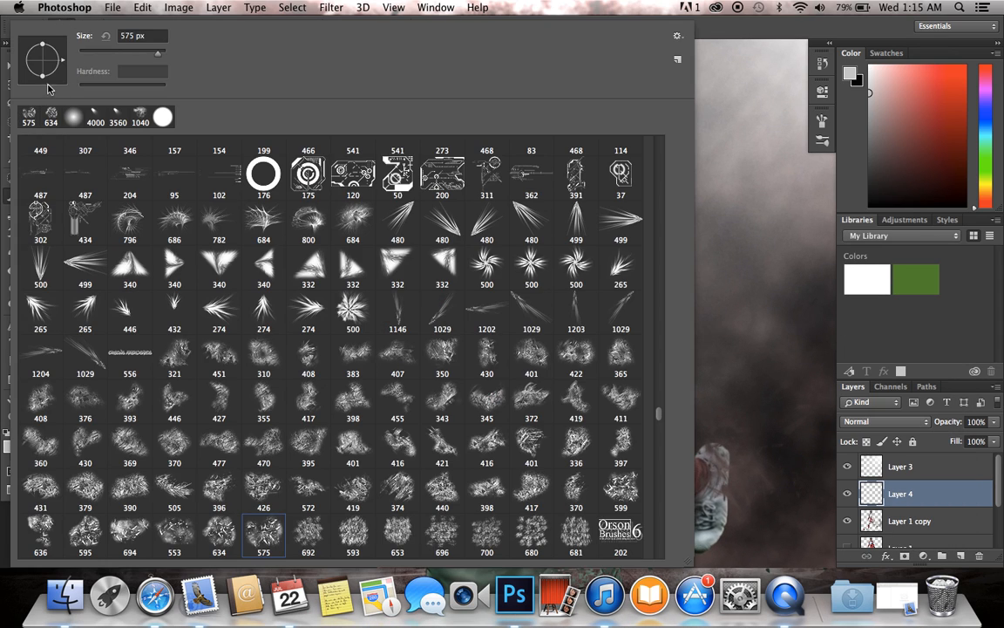
left_click(900, 313)
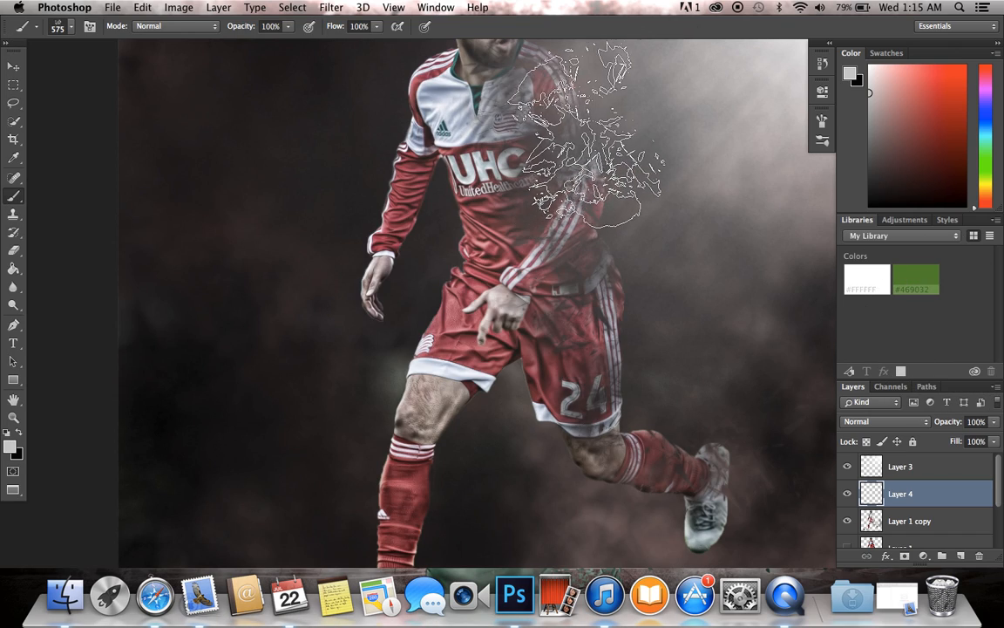
left_click(595, 131)
key("super+minus")
key("super+minus")
key("super+plus")
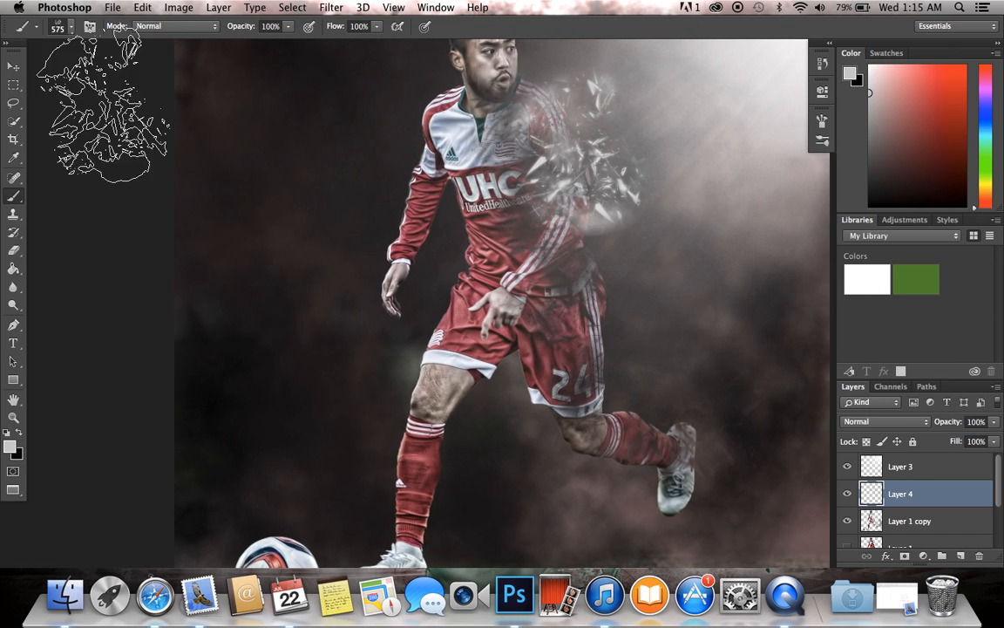
left_click(599, 283)
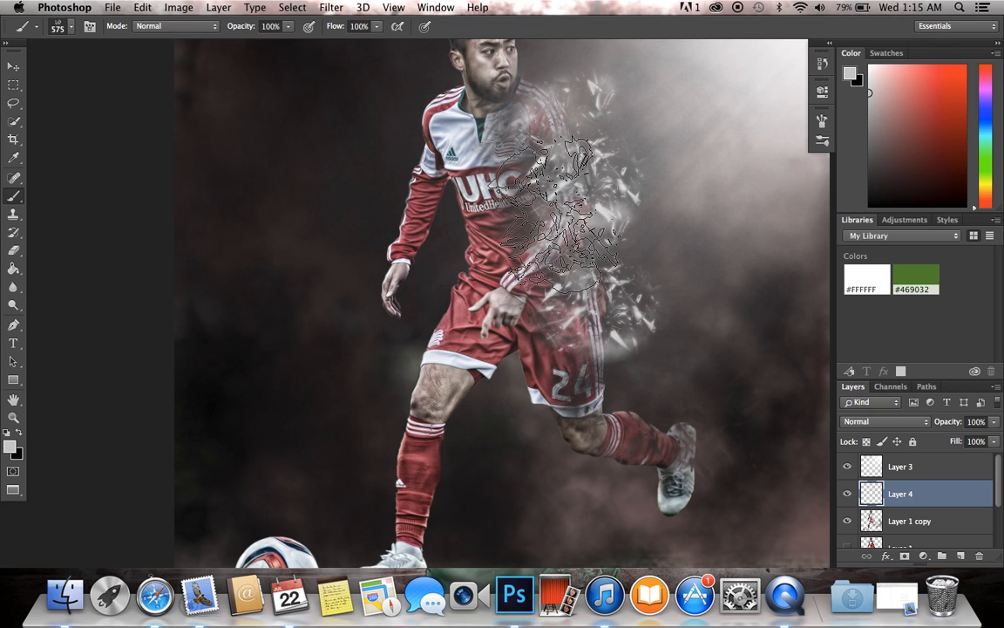
key("super+minus")
key("super+plus")
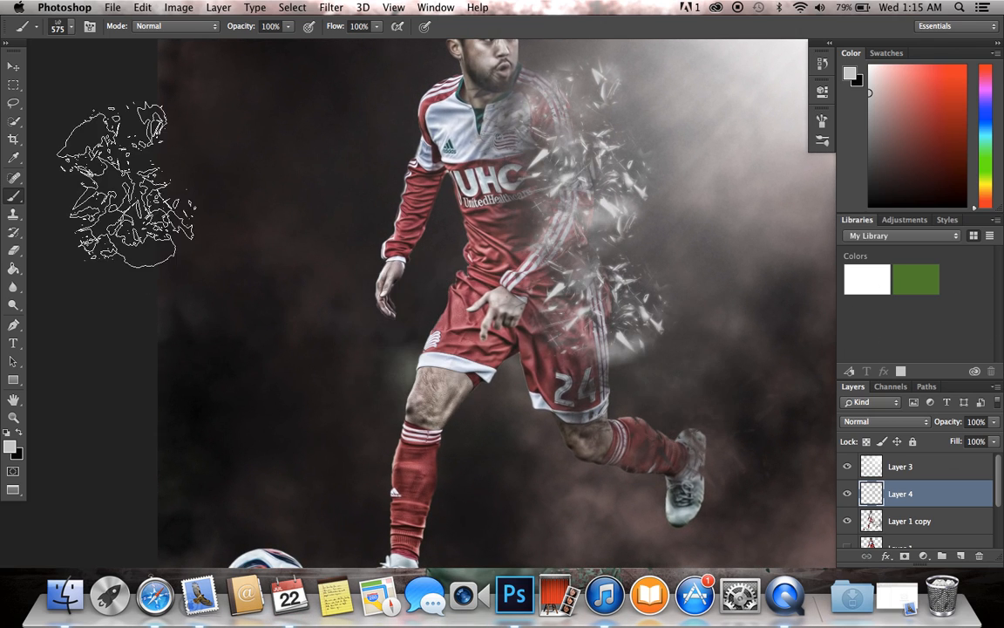
Step: Try a light grey shard stamp over the player's trailing leg, then undo it
left_click(630, 371)
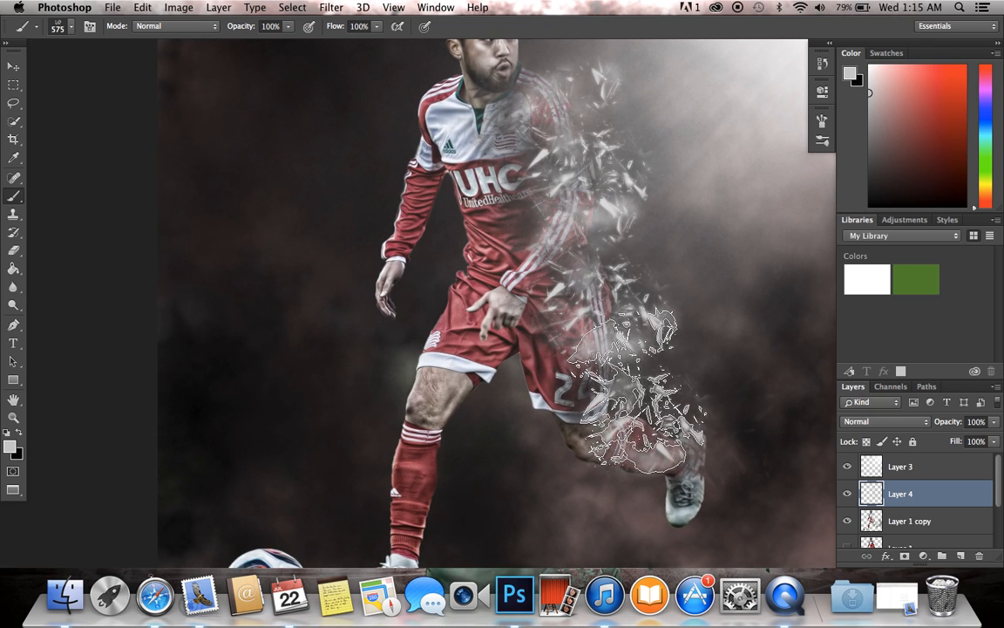
key("super+minus")
key("super+minus")
key("super+plus")
key("super+z")
Step: Stamp light grey shards between the player's shorts and trailing leg with the 634 px shatter tip on Layer 4
left_click(68, 27)
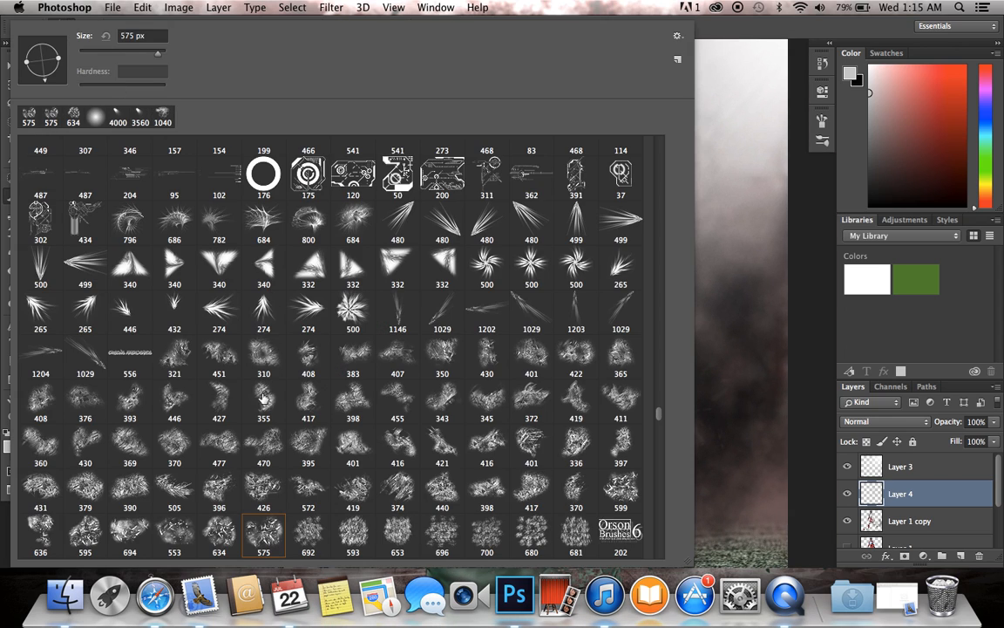
left_click(988, 331)
left_click(605, 349)
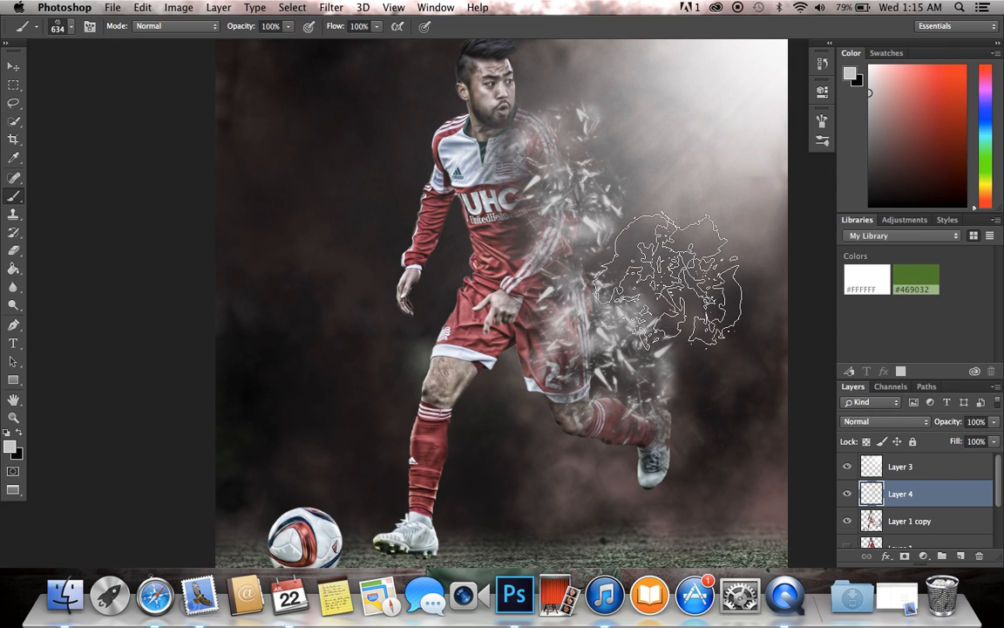
Step: Stamp muted red 844e51 shards along the player's trailing side on Layer 4 with the 595 px shatter tip, rotated to a new angle
left_click(10, 446)
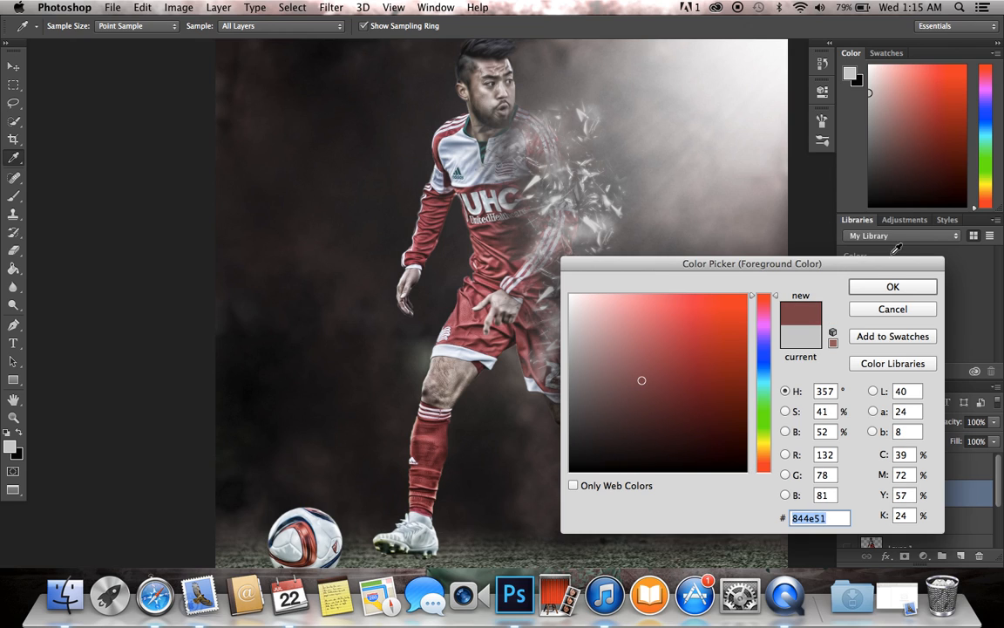
left_click(891, 288)
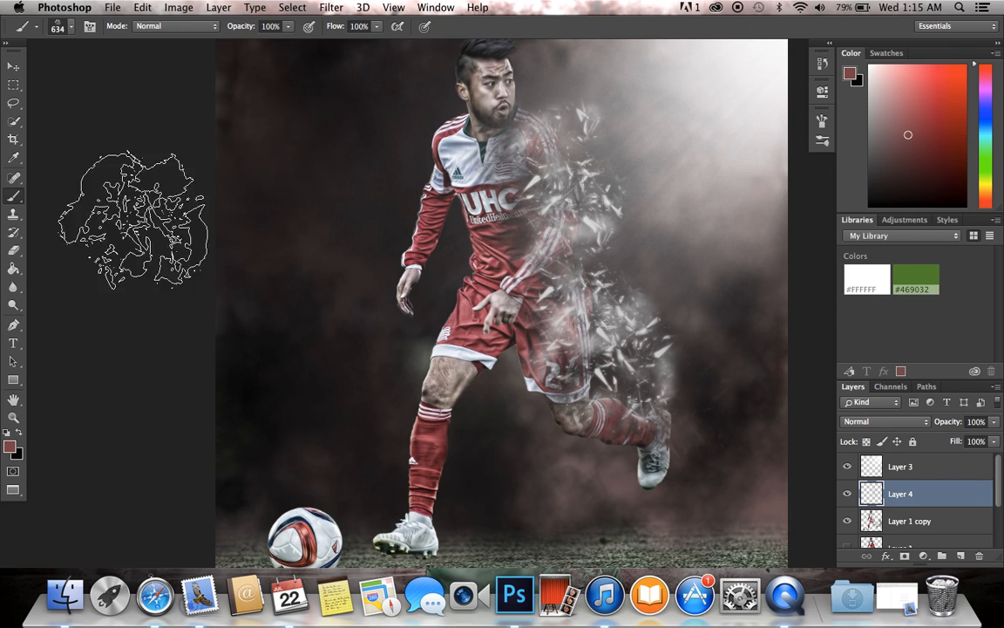
left_click(74, 27)
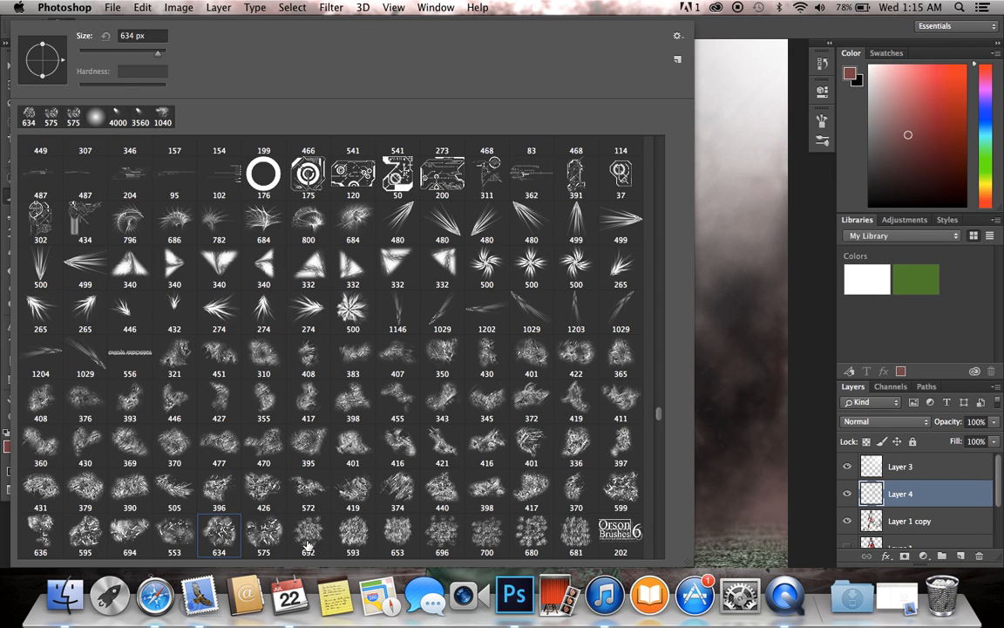
left_click(84, 532)
key("Return")
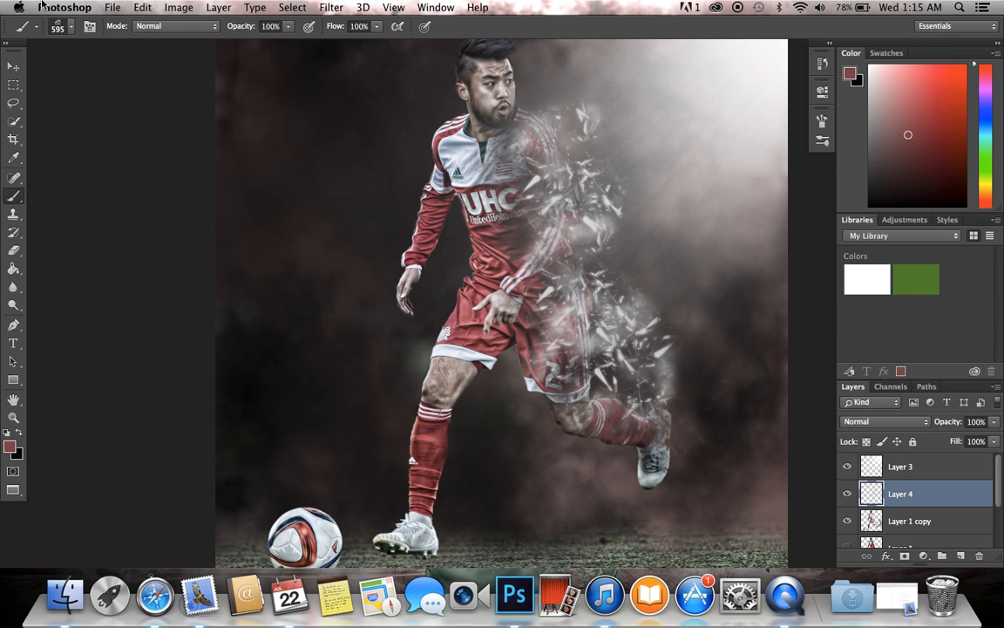
left_click(70, 27)
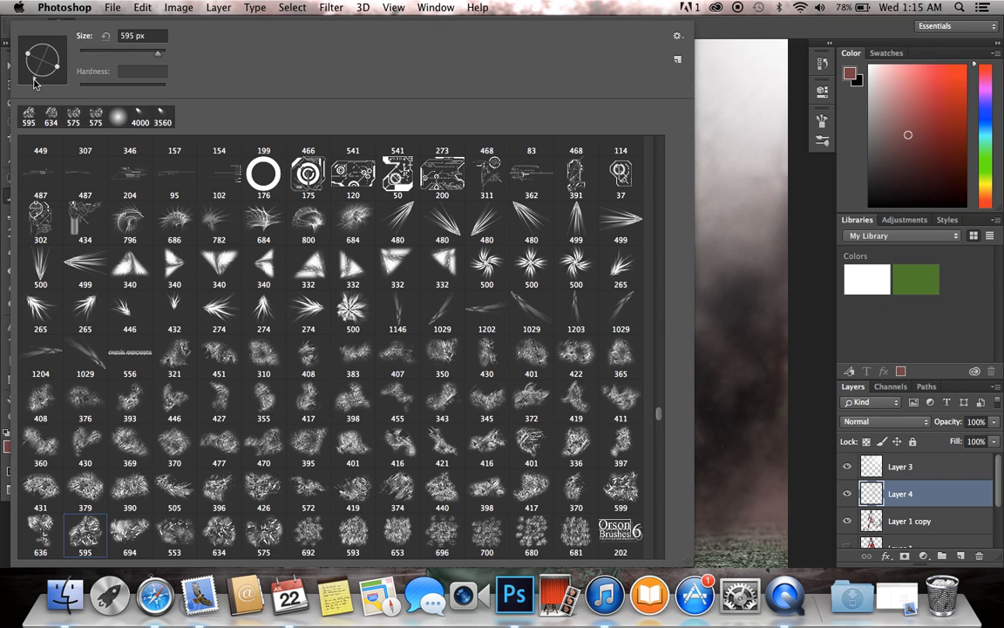
key("Return")
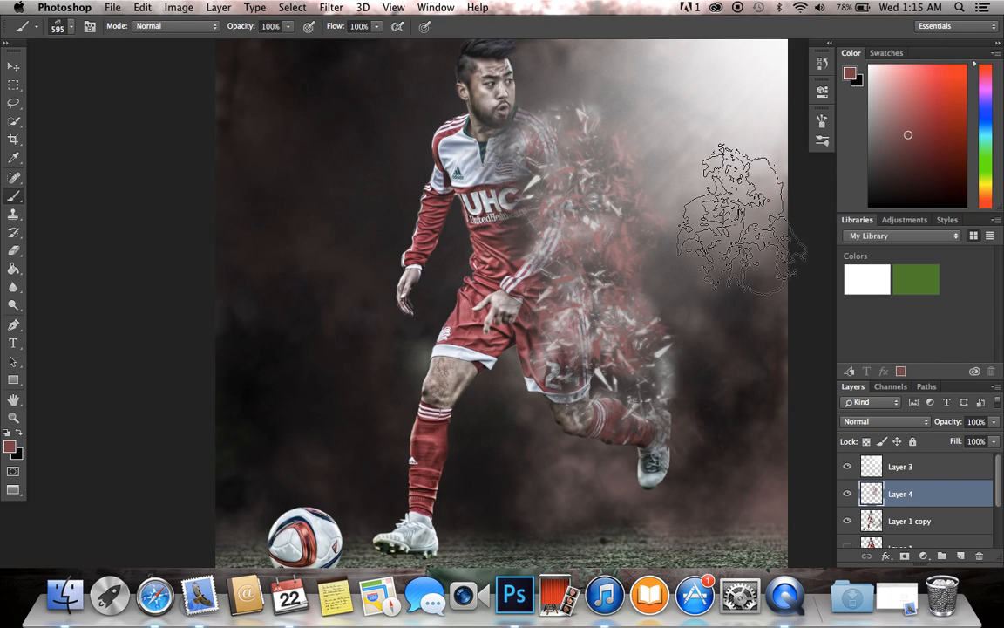
scroll(492, 244, "down", 3)
scroll(493, 243, "up", 2)
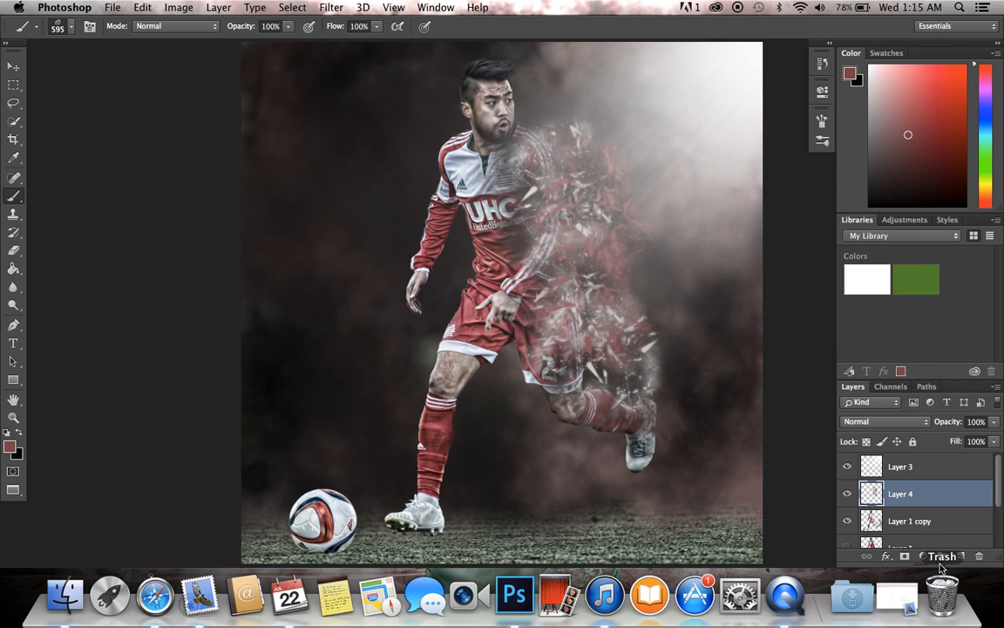
Step: Erase parts of the player's trailing arm and lower leg on Layer 1 copy with the 575 px shatter eraser tip
left_click(929, 544)
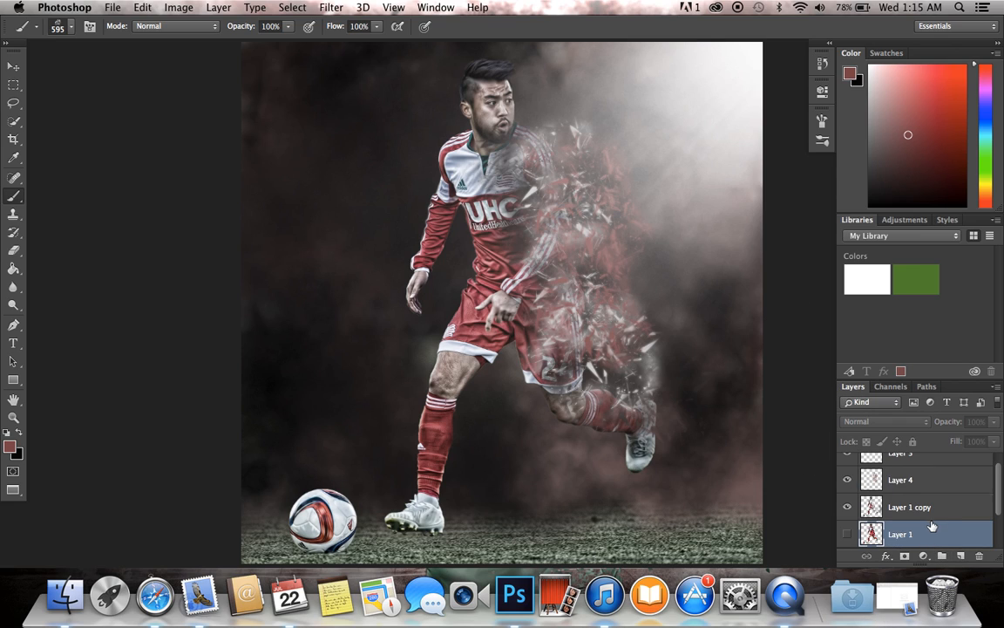
left_click(925, 509)
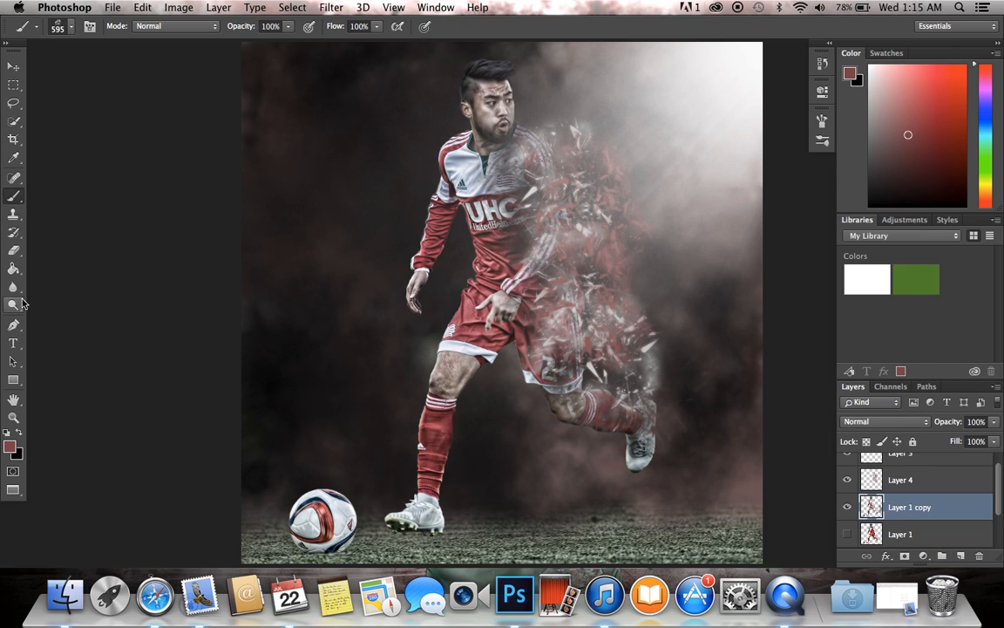
left_click(13, 250)
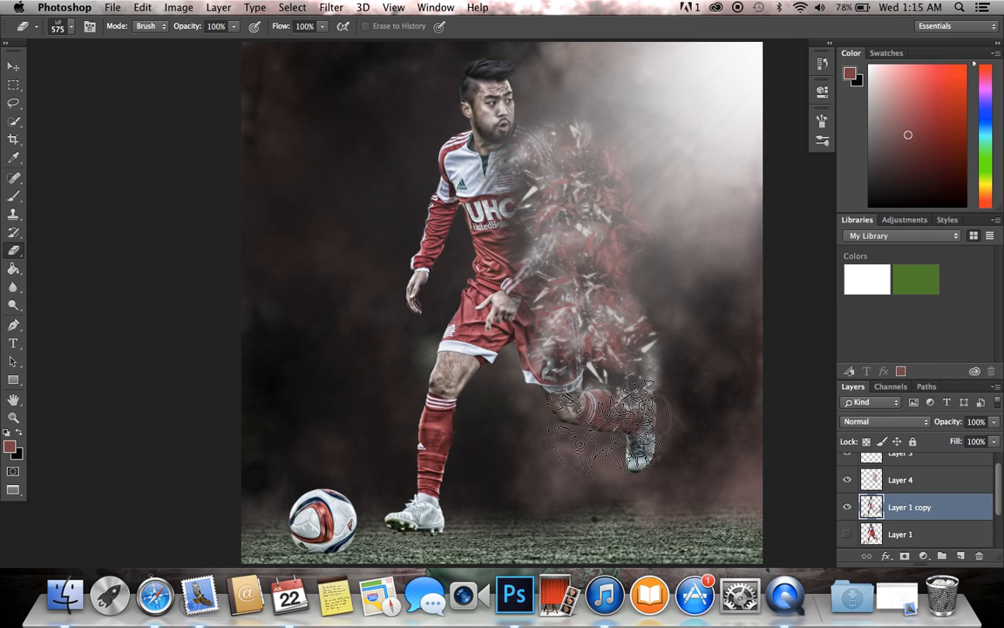
key("super+plus")
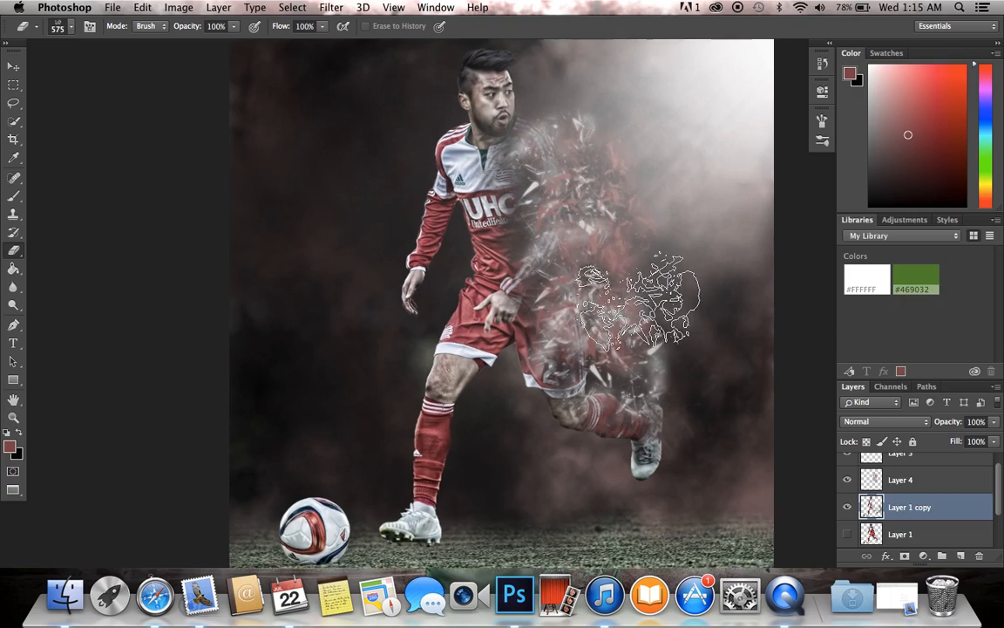
scroll(638, 300, "up", 10)
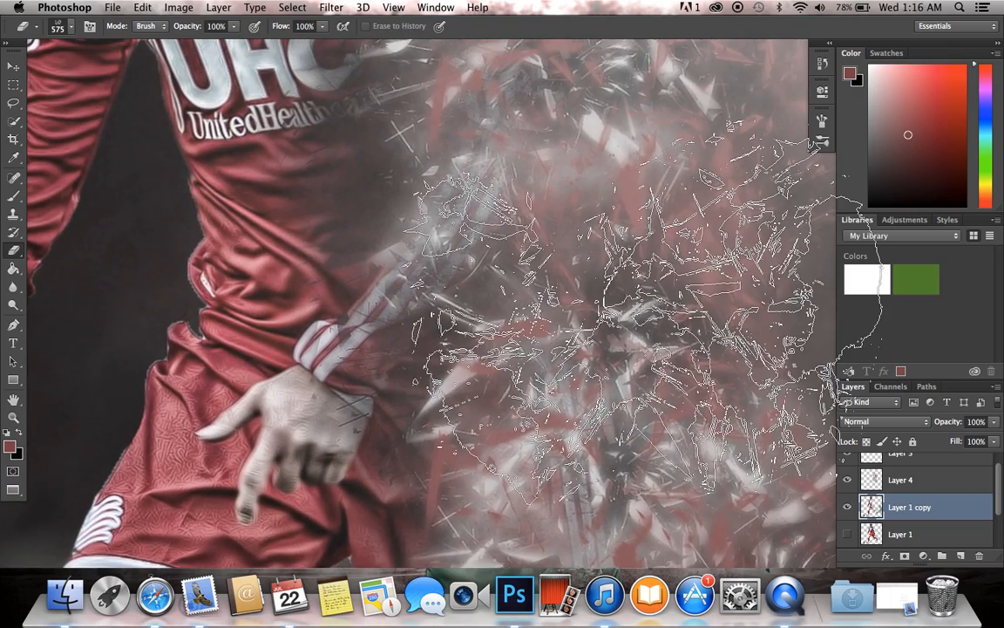
scroll(619, 331, "down", 8)
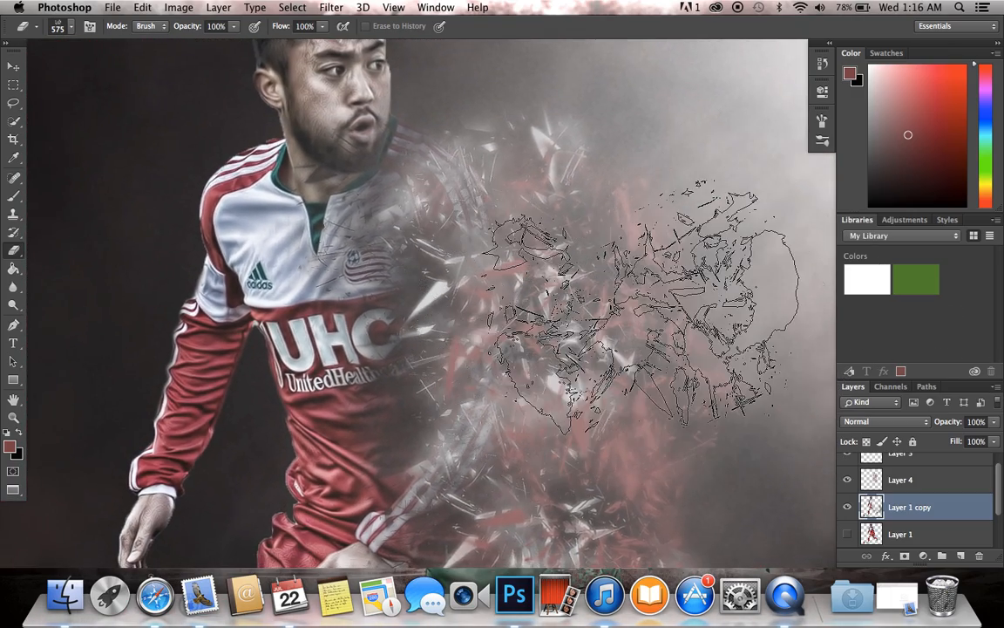
scroll(641, 305, "down", 4)
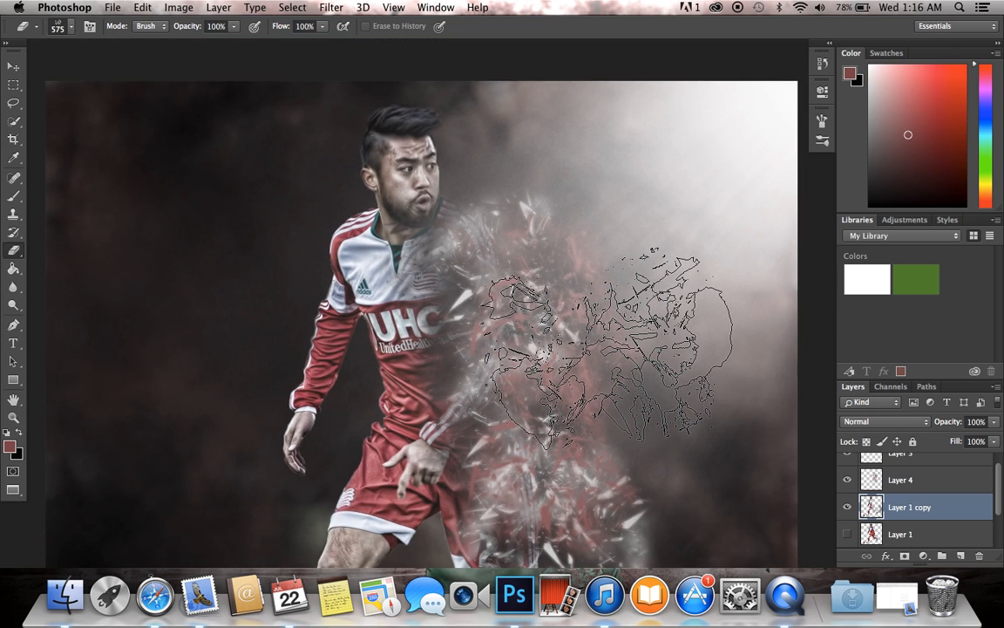
scroll(606, 344, "down", 5)
scroll(627, 397, "up", 1)
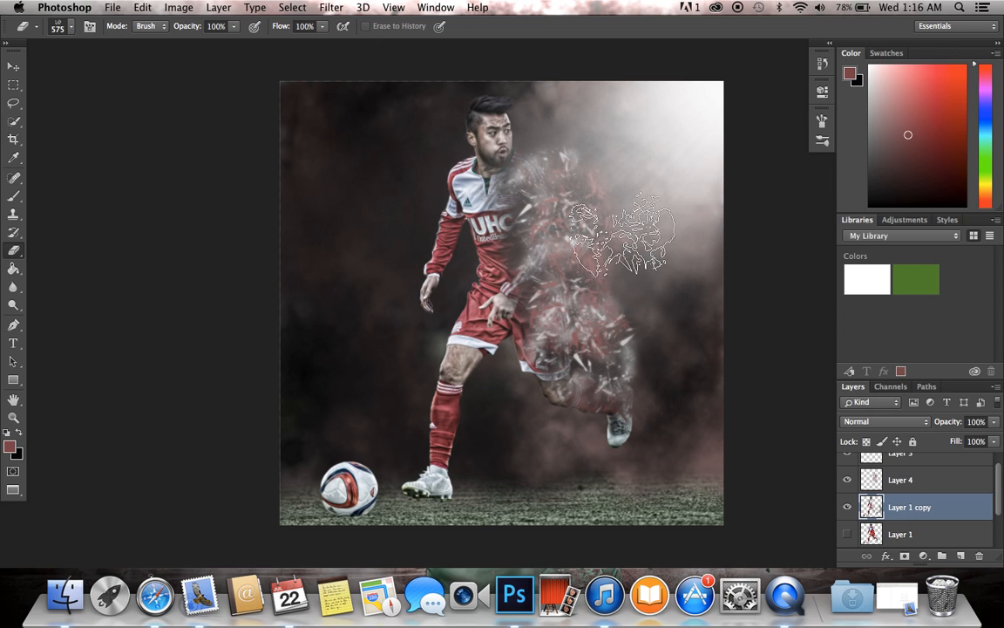
scroll(623, 234, "up", 3)
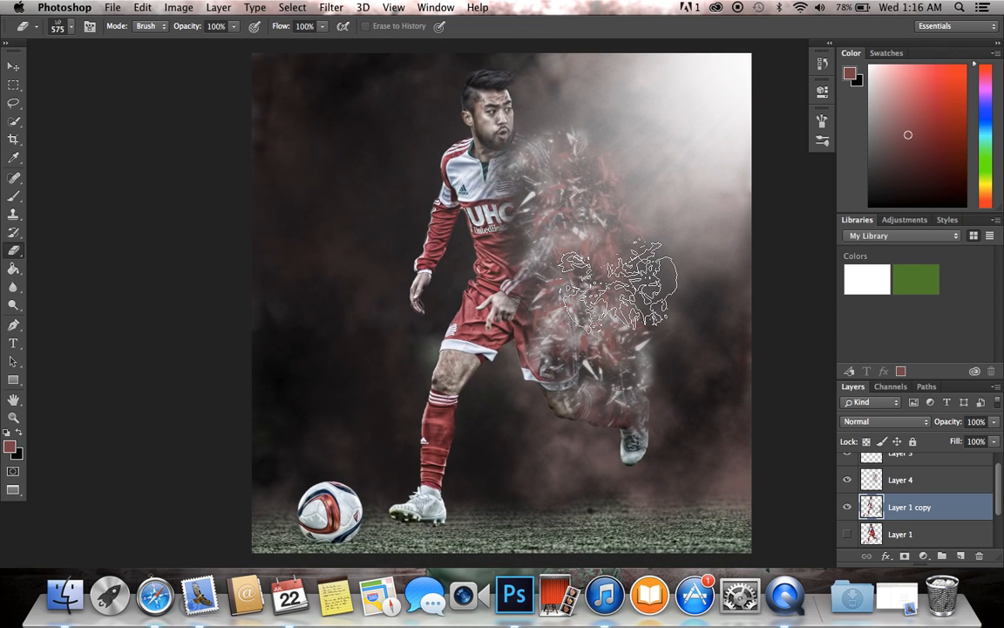
scroll(619, 284, "up", 2)
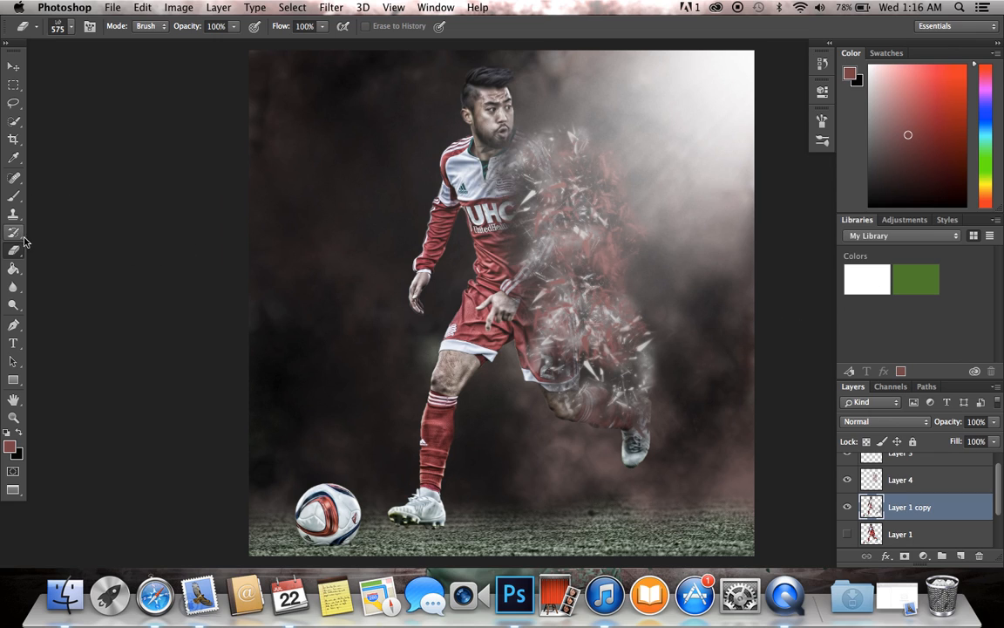
Step: Stamp small grey b7b7b7 shards over the player's trailing torso edge and leg on Layer 1 copy, with the shatter brush at 236 px
left_click(13, 195)
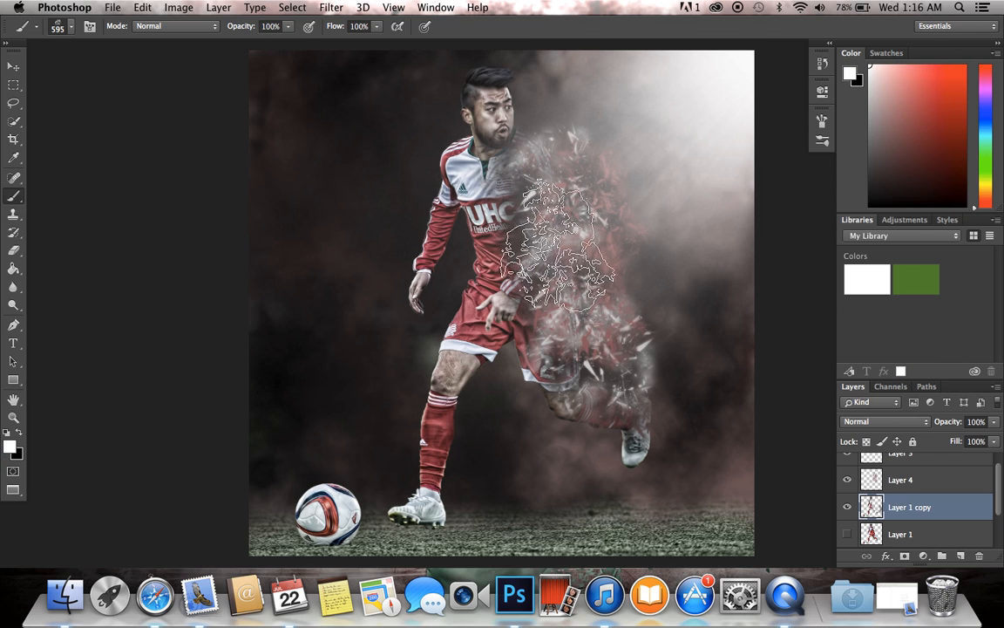
left_click(10, 447)
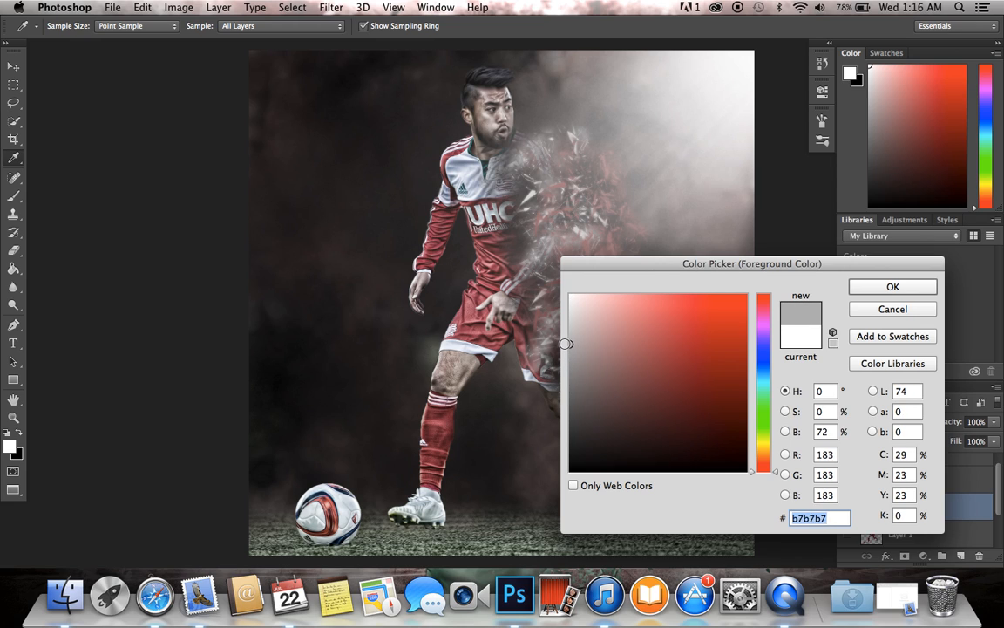
left_click(878, 290)
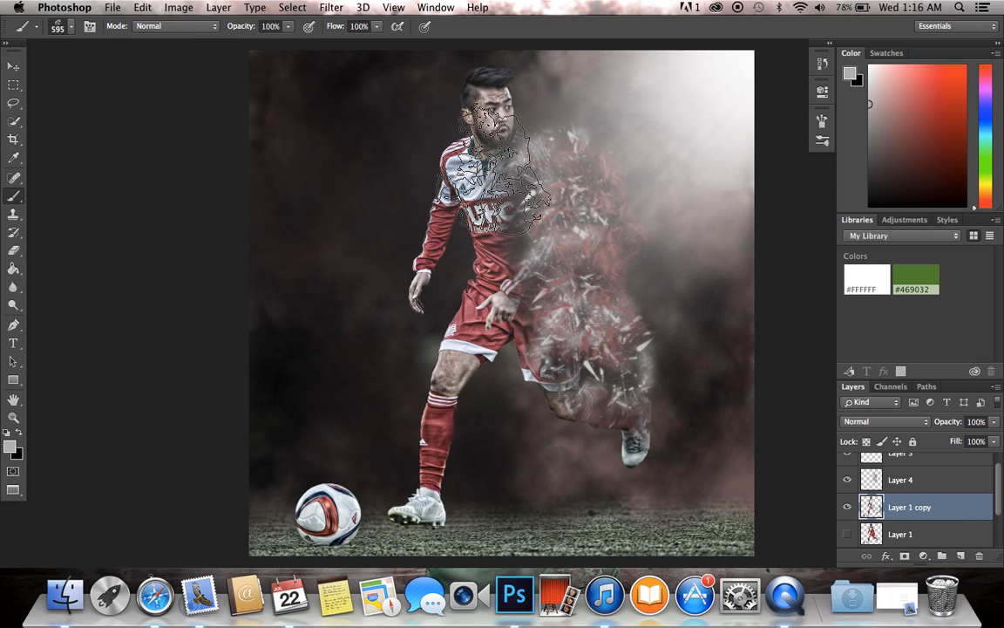
left_click(74, 28)
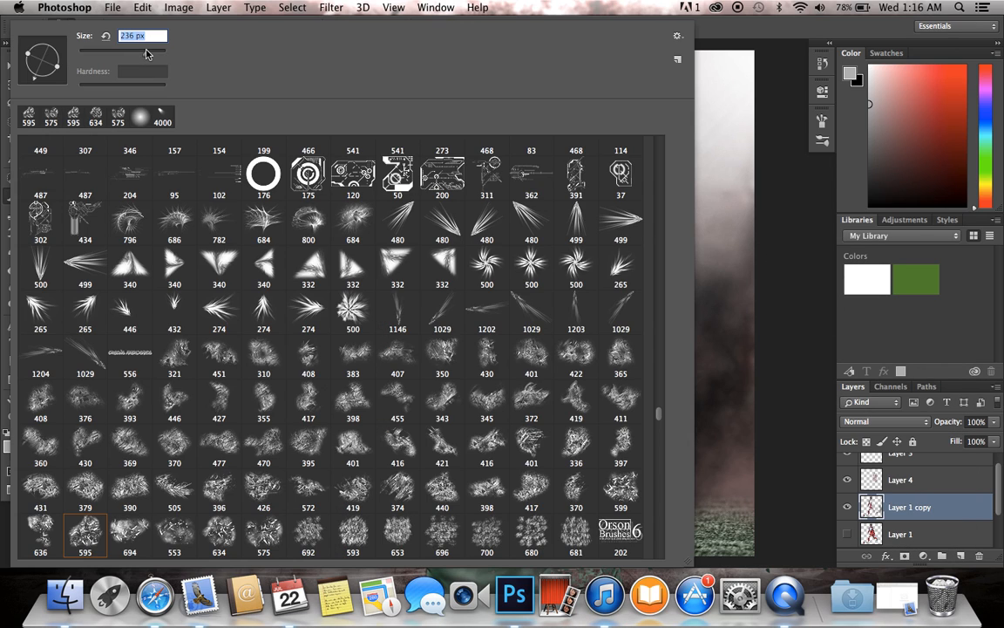
left_click(913, 343)
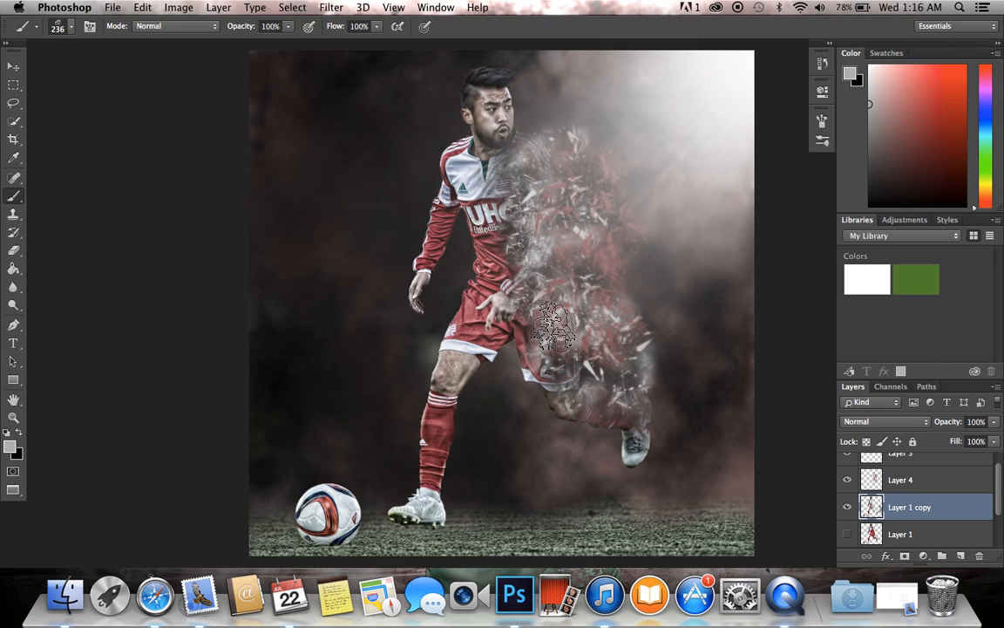
scroll(729, 319, "up", 1)
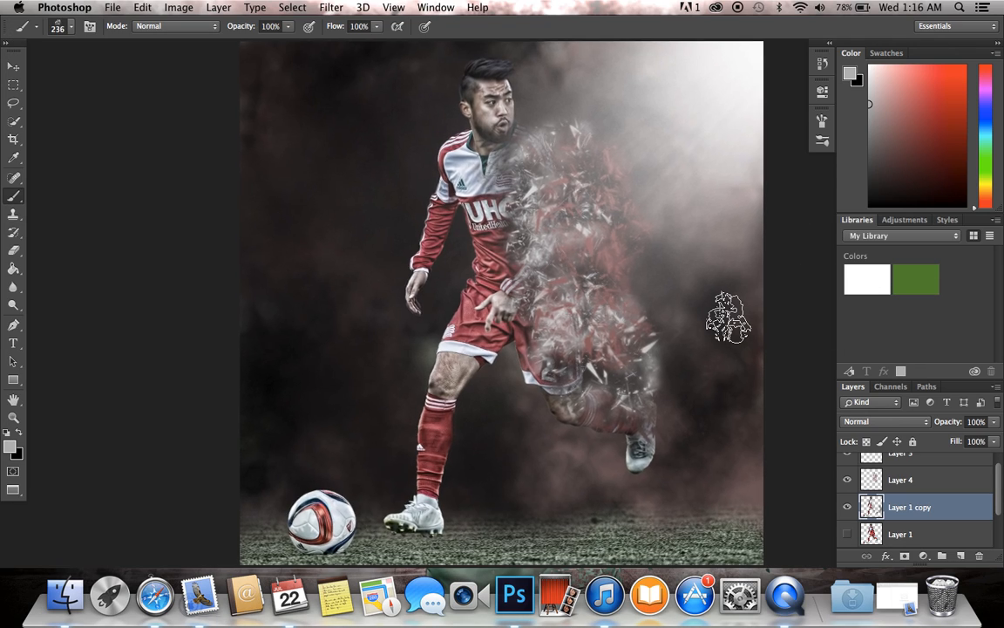
scroll(729, 320, "down", 3)
scroll(729, 320, "up", 1)
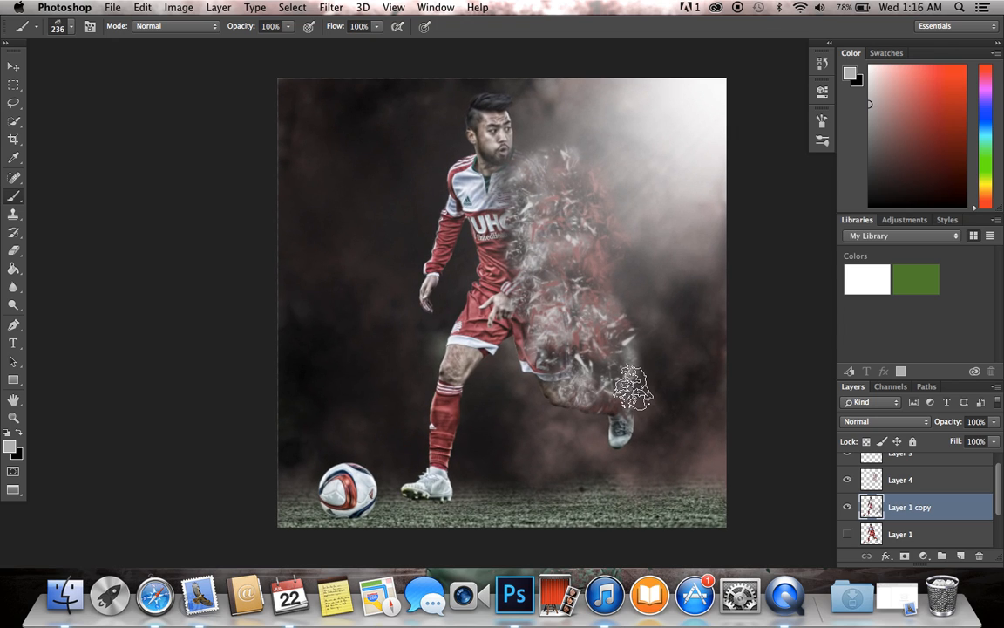
scroll(669, 227, "up", 2)
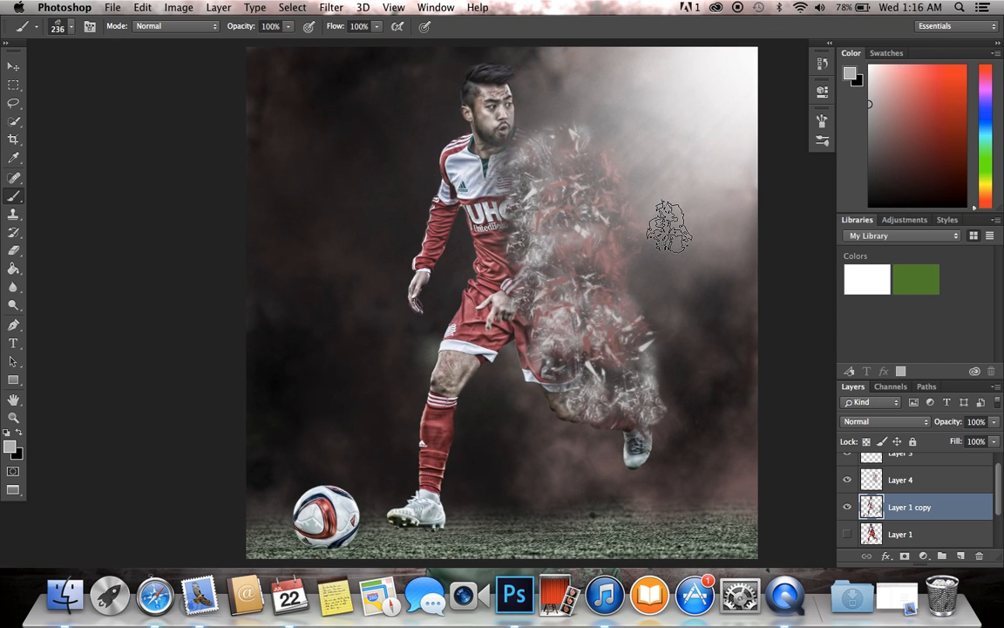
Step: Add a new empty layer directly above the Background layer, beneath Layer 2
scroll(930, 508, "down", 2)
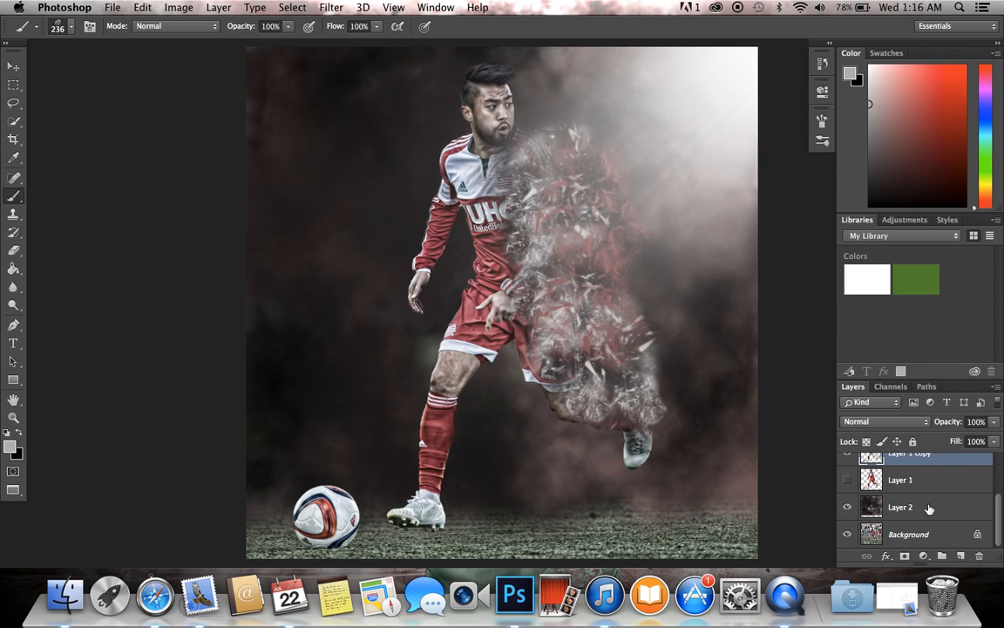
left_click(922, 488)
scroll(921, 491, "up", 1)
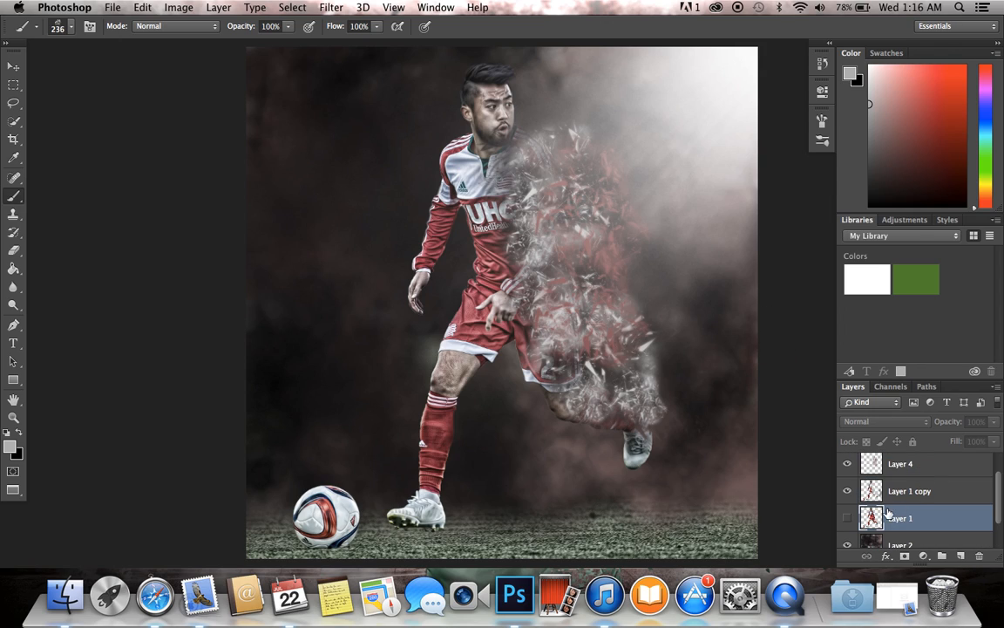
scroll(894, 512, "down", 1)
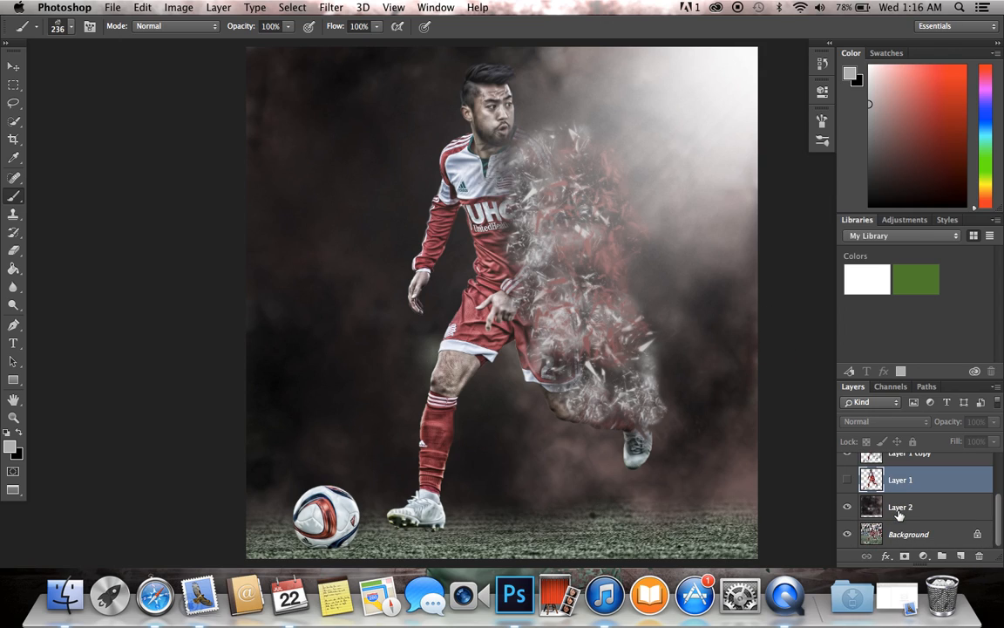
left_click(899, 515)
left_click(950, 540)
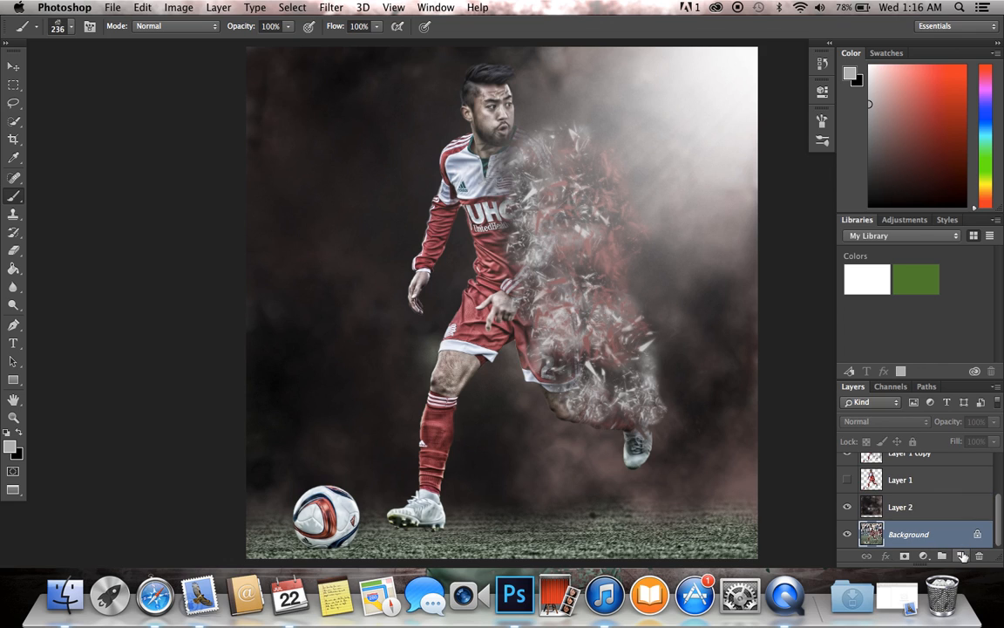
left_click(963, 557)
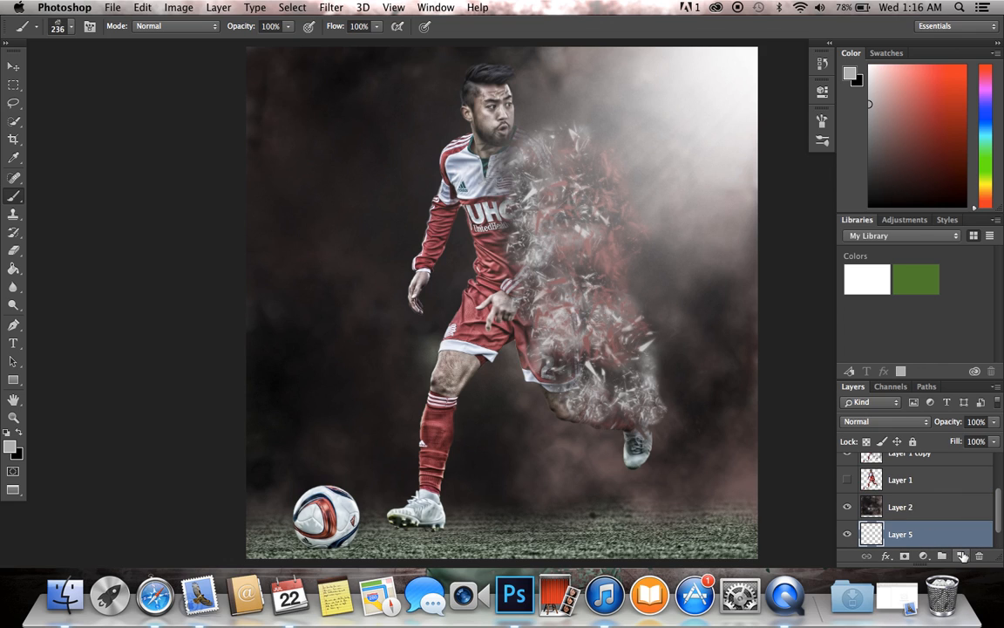
Step: Choose the 2500 px scattered-particle brush tip and swap the colours to make black the foreground for painting on Layer 5
left_click(69, 29)
left_click_drag(662, 413, 658, 173)
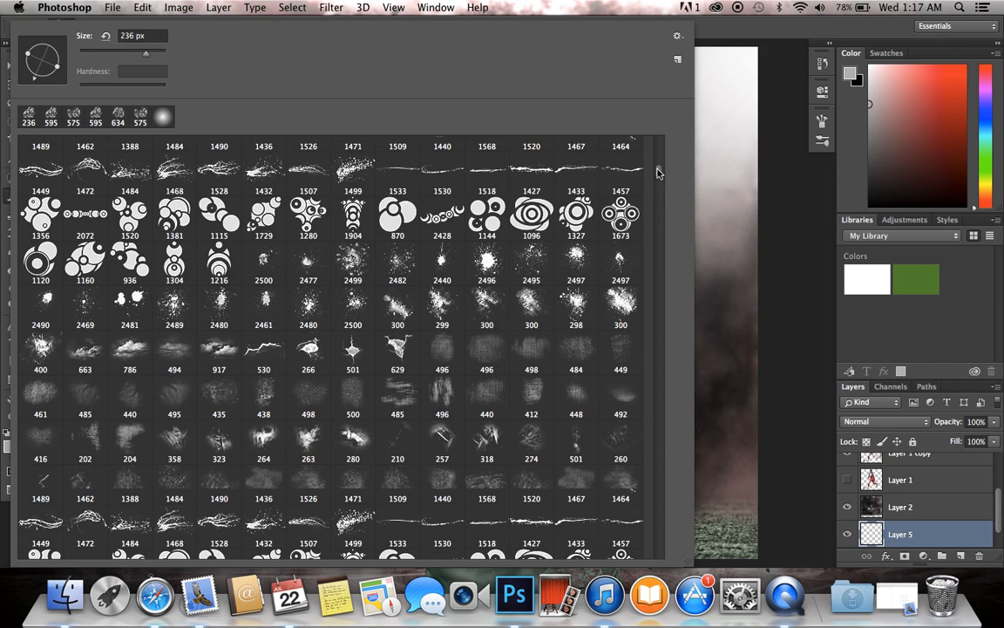
left_click_drag(660, 165, 660, 160)
scroll(641, 165, "up", 5)
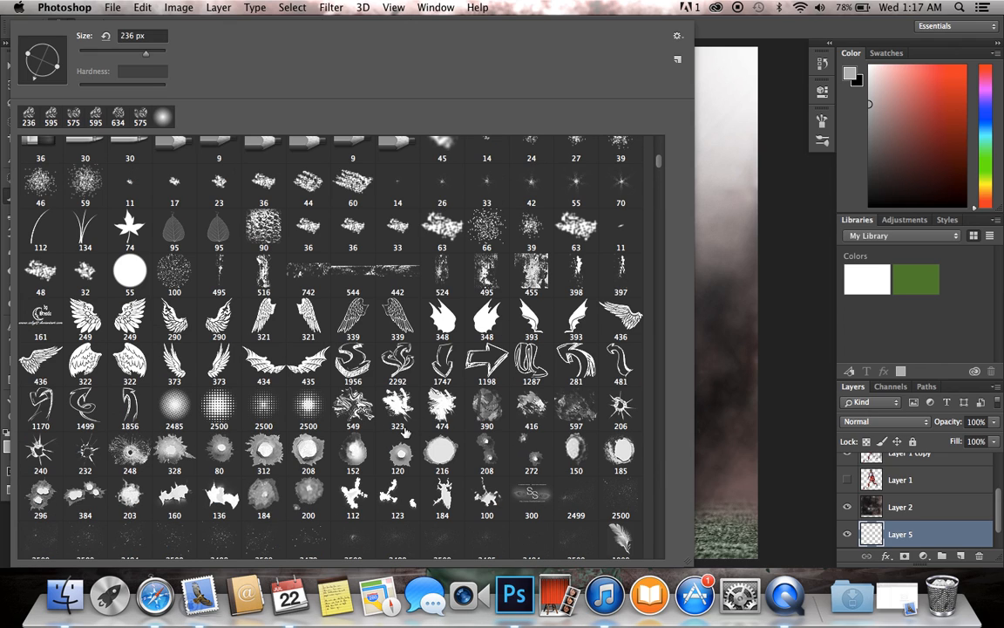
left_click(304, 551)
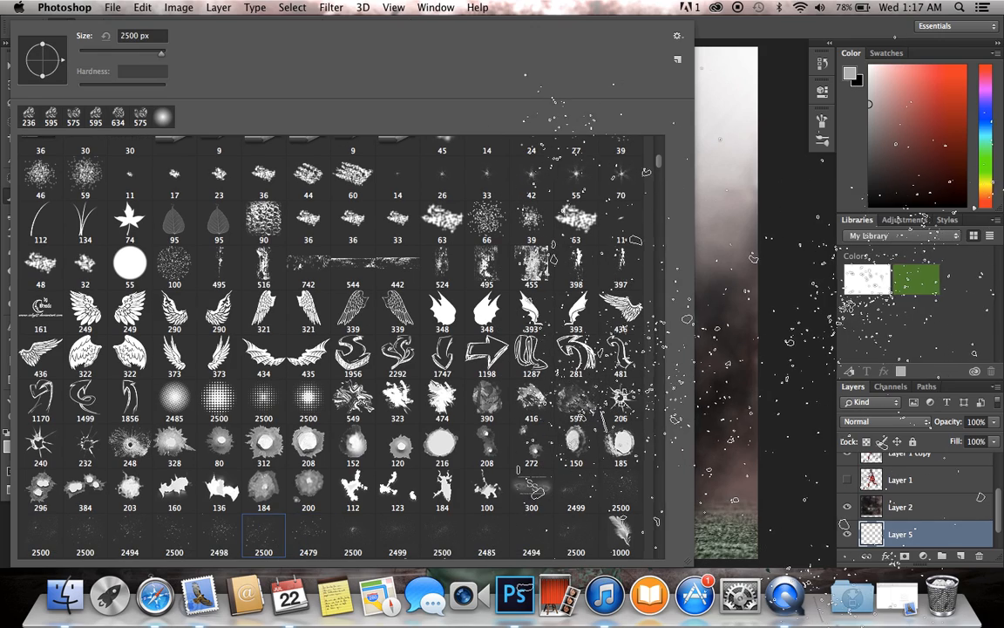
left_click(905, 353)
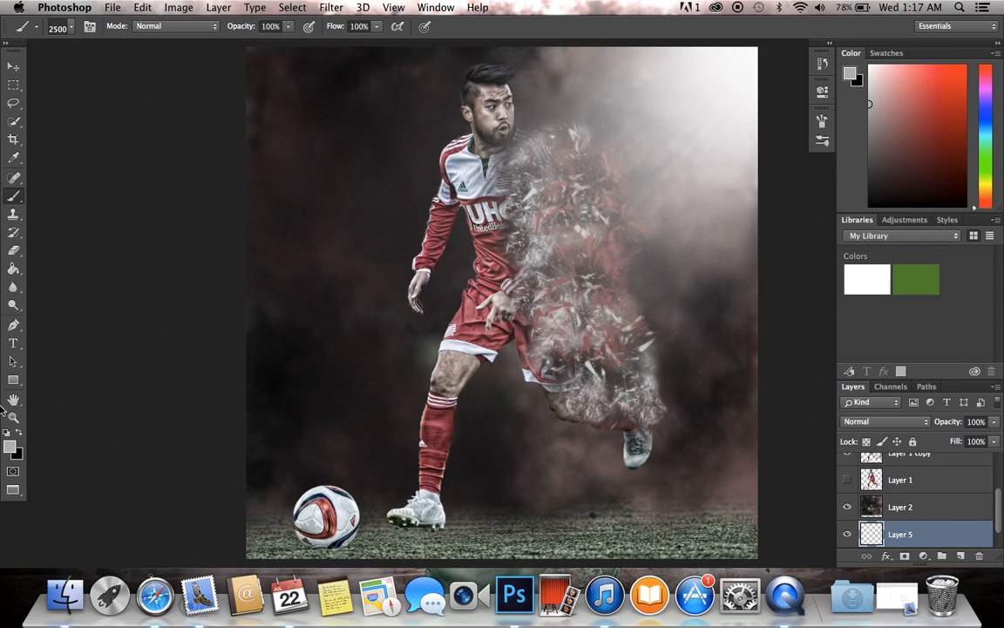
left_click(18, 436)
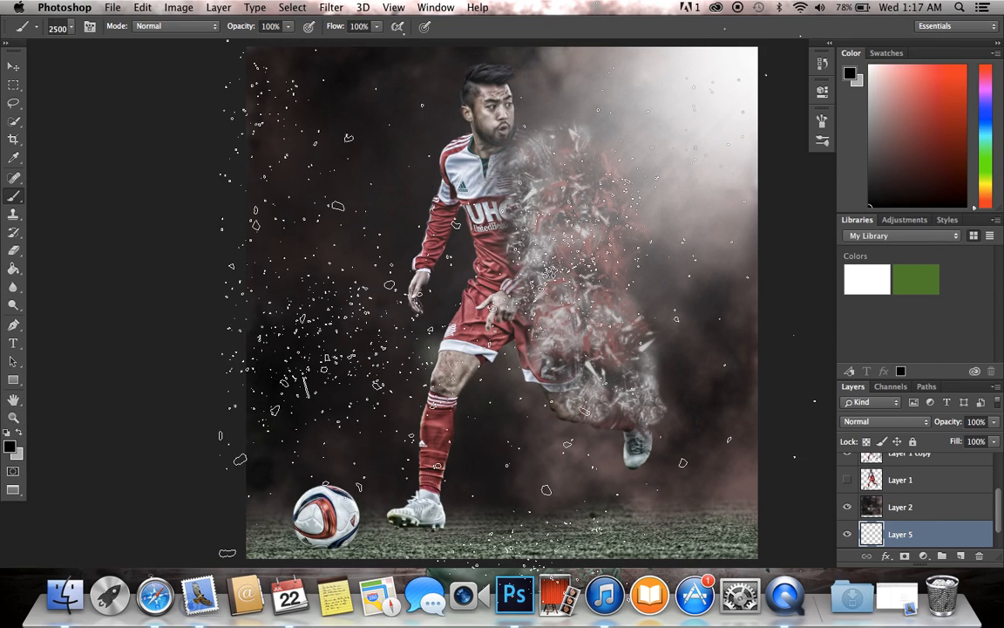
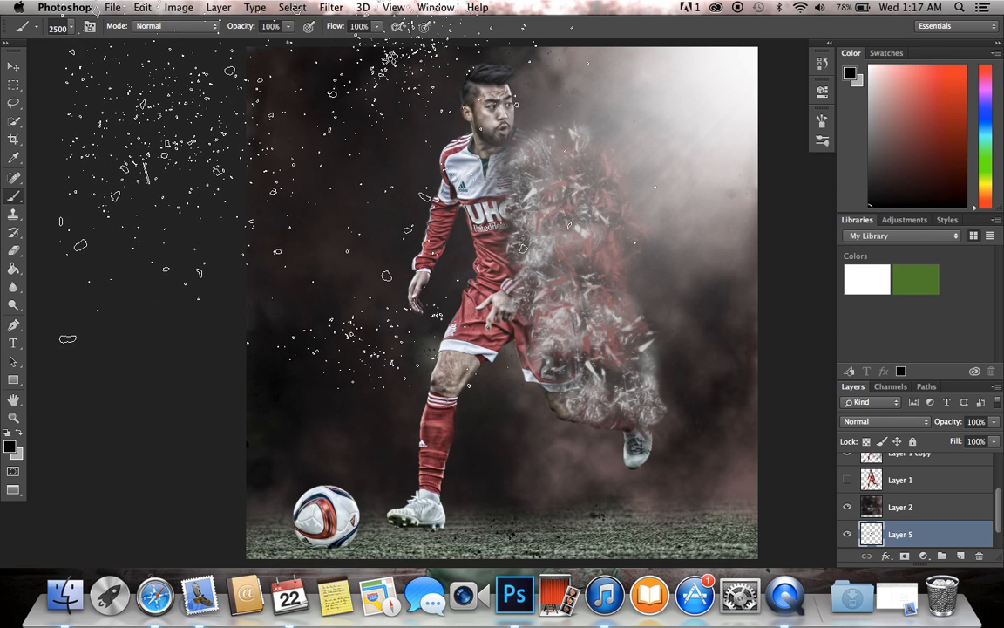
Step: Stamp black particles around the player on Layer 5, using the 2500 px and 2498 px scattered-particle brush tips
key("ctrl+minus")
key("ctrl+minus")
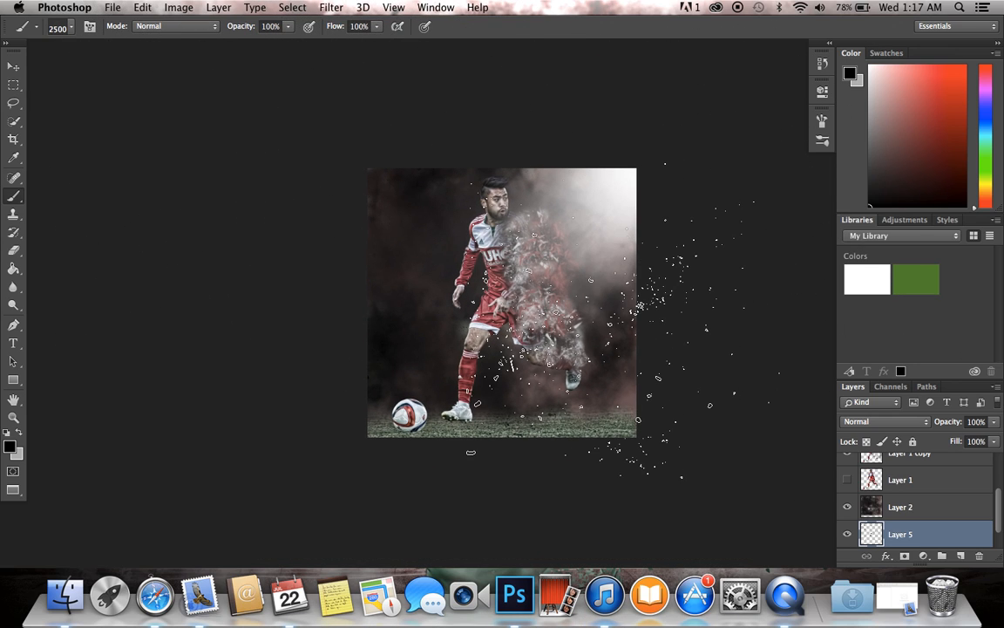
key("ctrl+0")
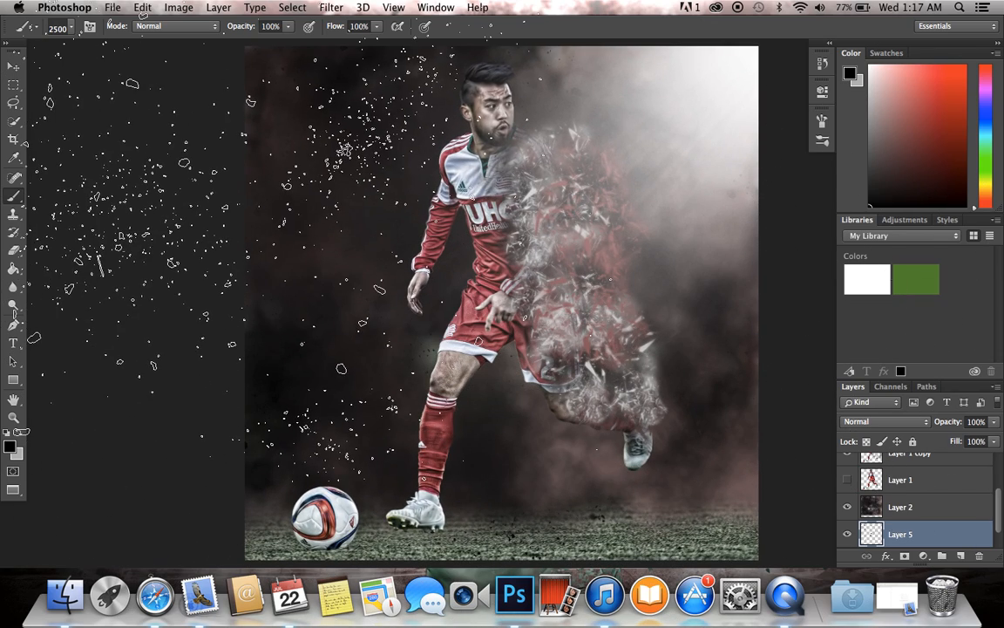
left_click(73, 29)
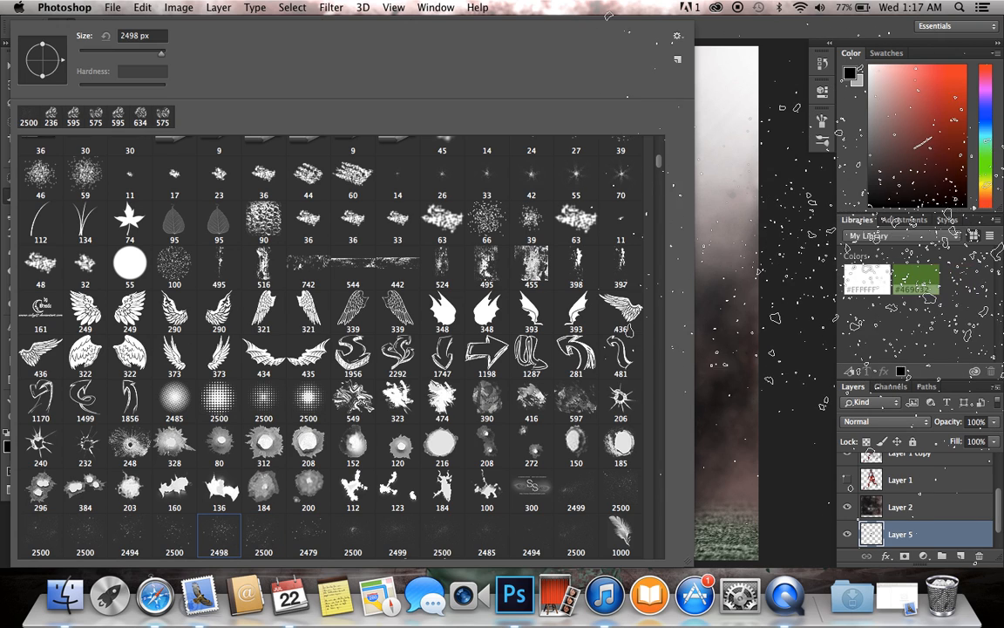
left_click(963, 350)
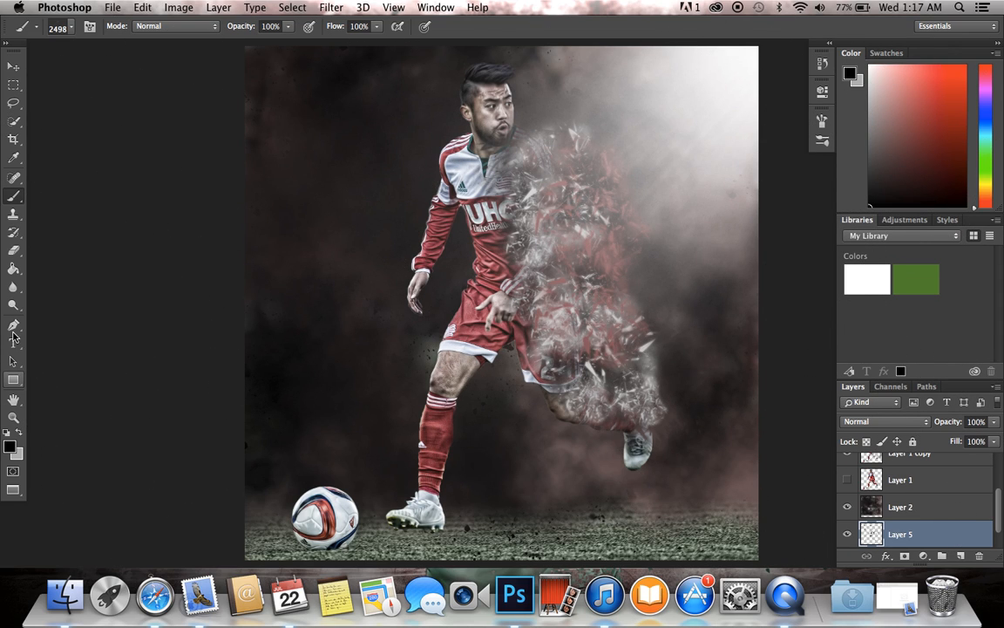
Step: Erase the stray particles over the grass on Layer 5 with a soft round eraser tip at 575 px
key("e")
key("super+minus")
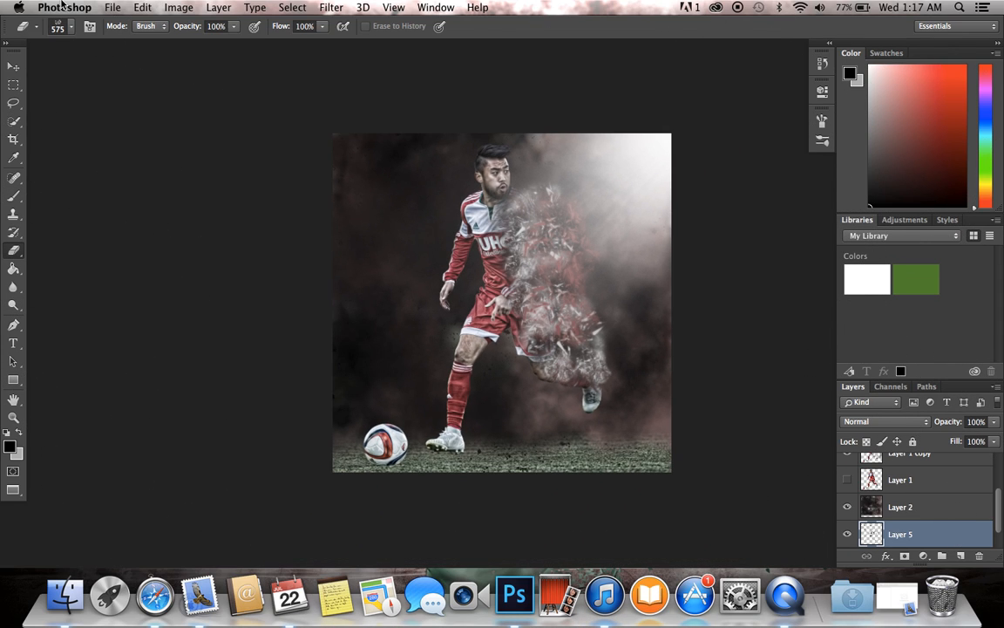
left_click(71, 27)
scroll(46, 144, "down", 15)
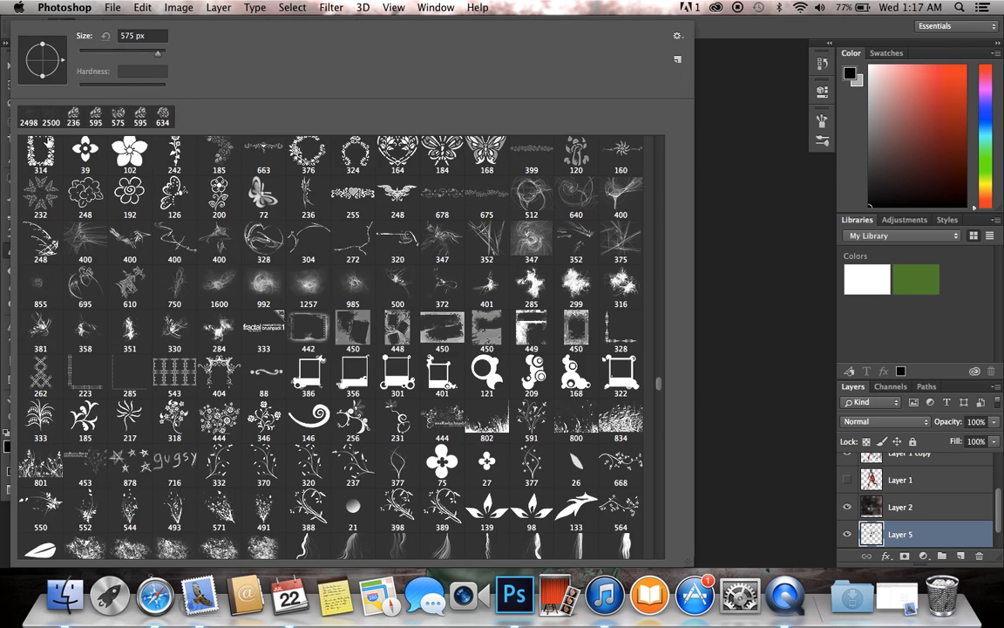
scroll(48, 142, "up", 20)
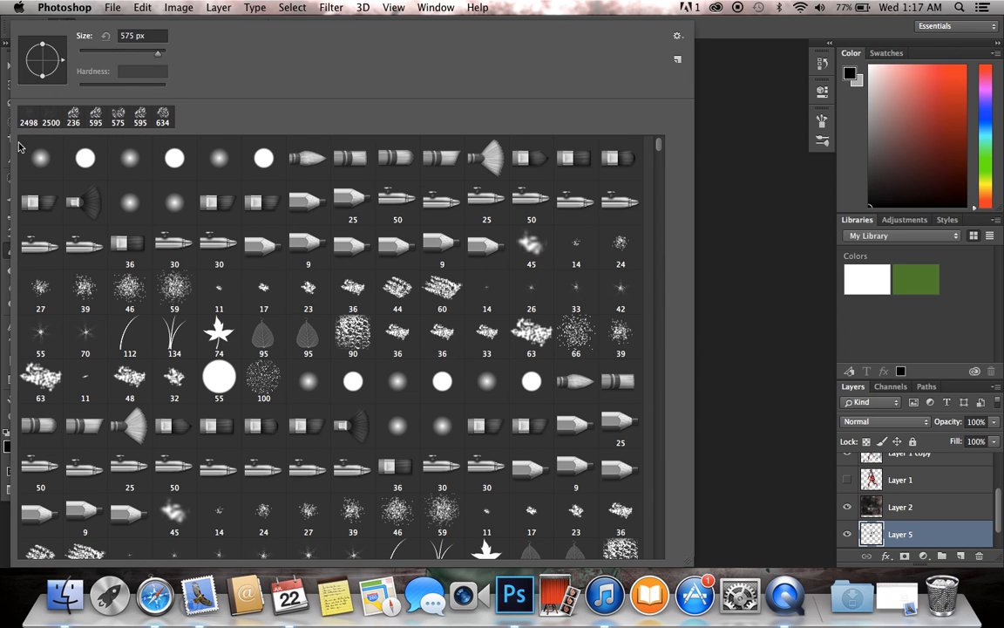
left_click(29, 152)
left_click(891, 336)
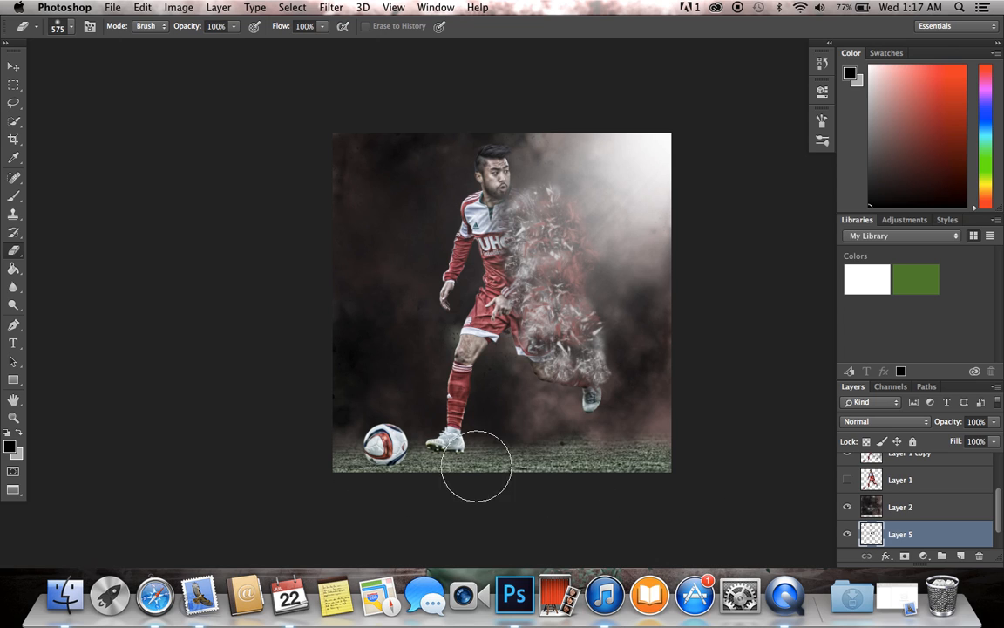
scroll(662, 483, "up", 5)
scroll(660, 483, "down", 1)
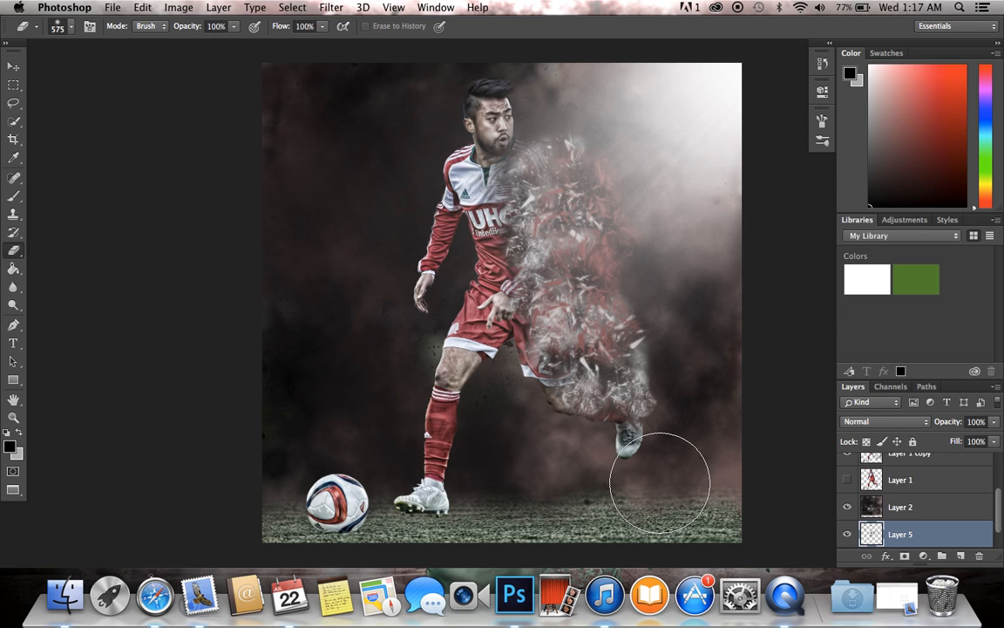
scroll(646, 458, "up", 1)
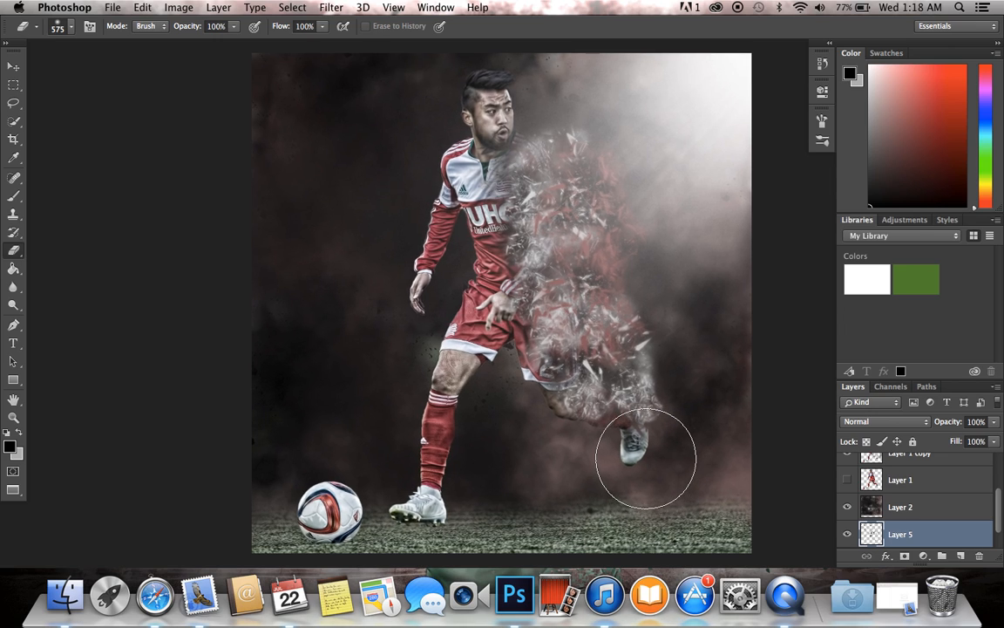
Step: Add a new layer above Layer 3 and fill it entirely with black
scroll(922, 480, "up", 3)
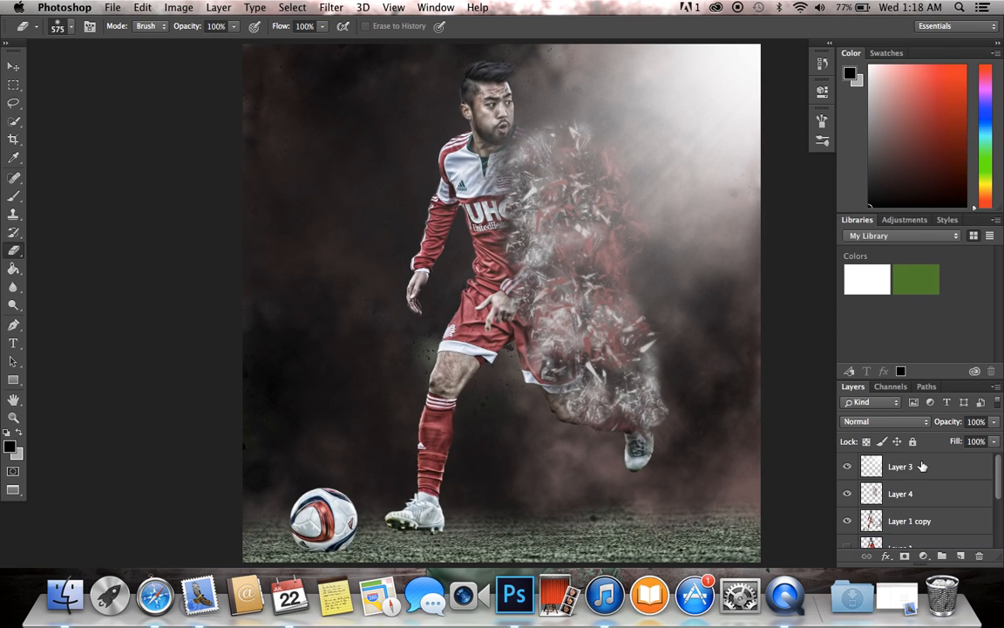
left_click(923, 466)
key("super+alt+shift+n")
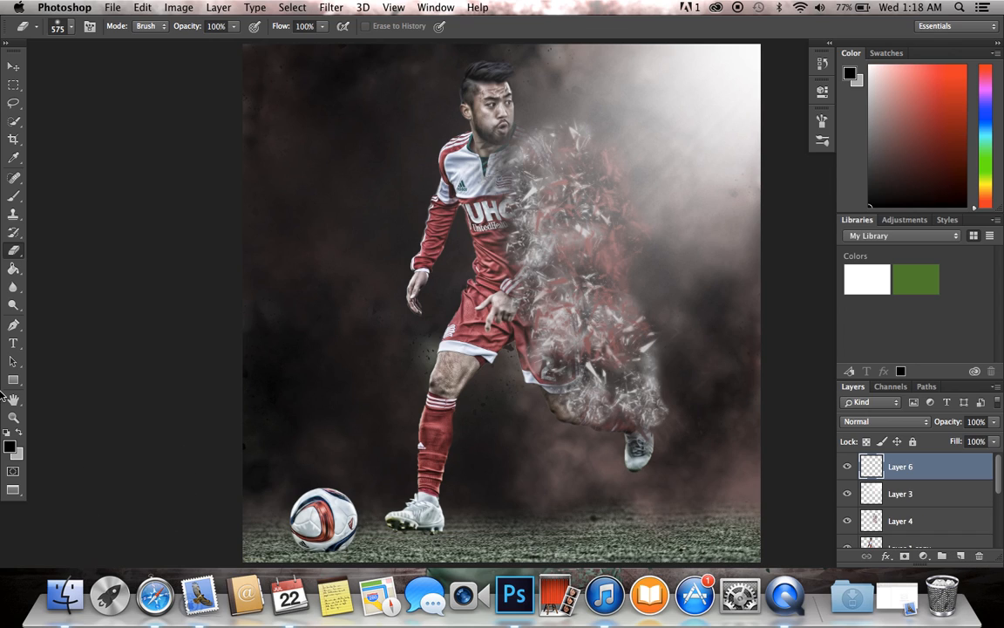
left_click(14, 269)
left_click(350, 294)
Step: Erase the black fill on Layer 6 over the player and light beam with a 2840 px soft eraser, leaving dark vignette edges
left_click(14, 254)
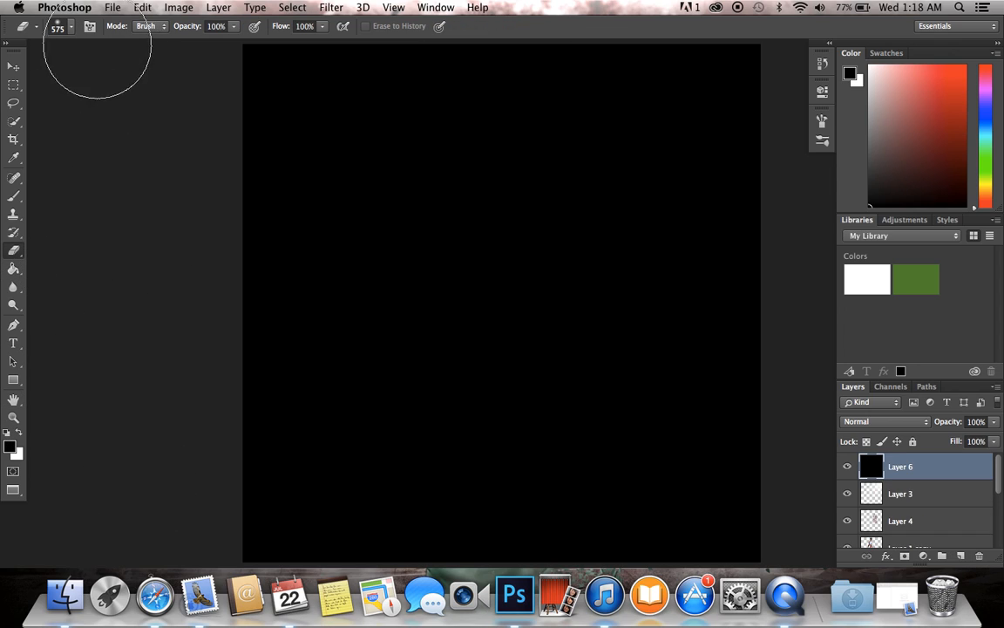
left_click(72, 25)
left_click(164, 54)
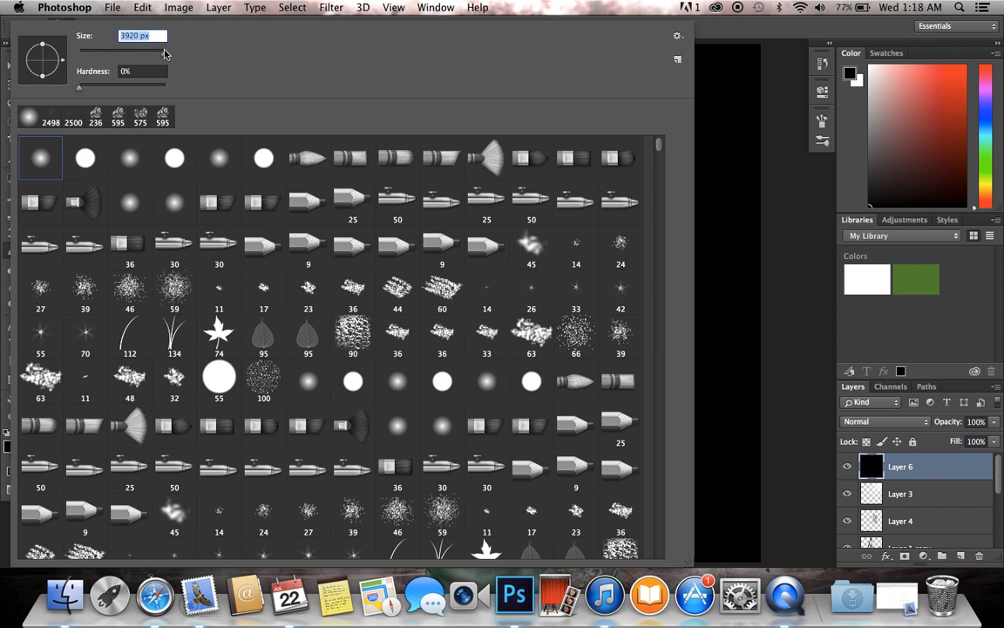
key("Return")
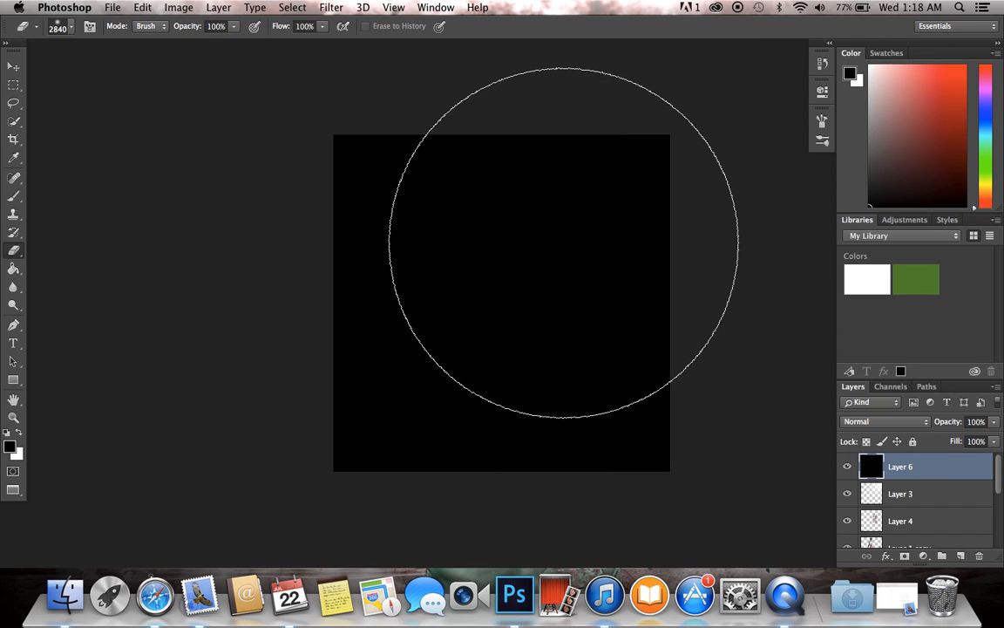
left_click(539, 262)
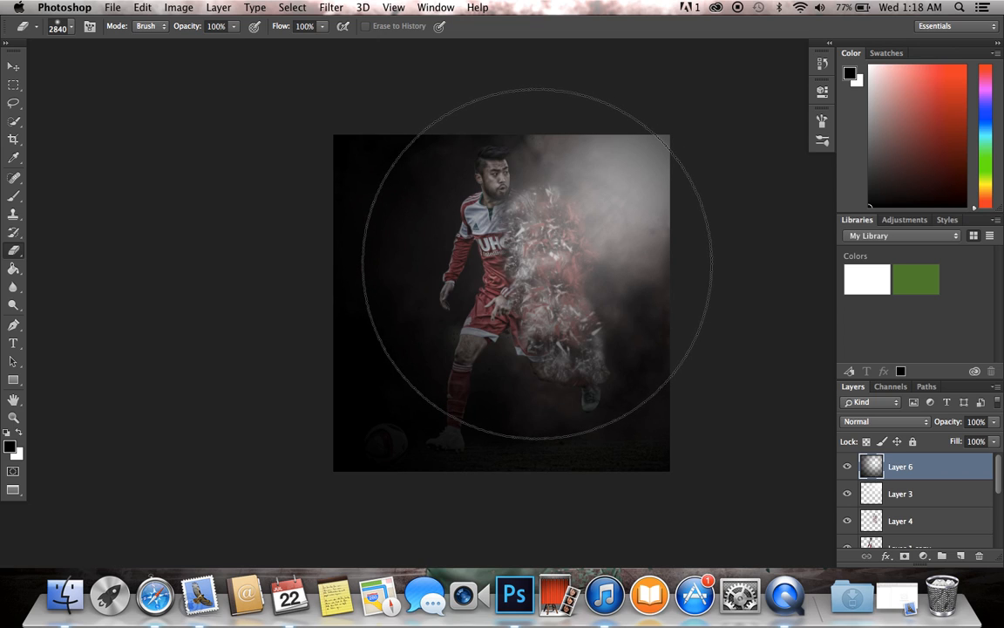
left_click(538, 264)
key("super+plus")
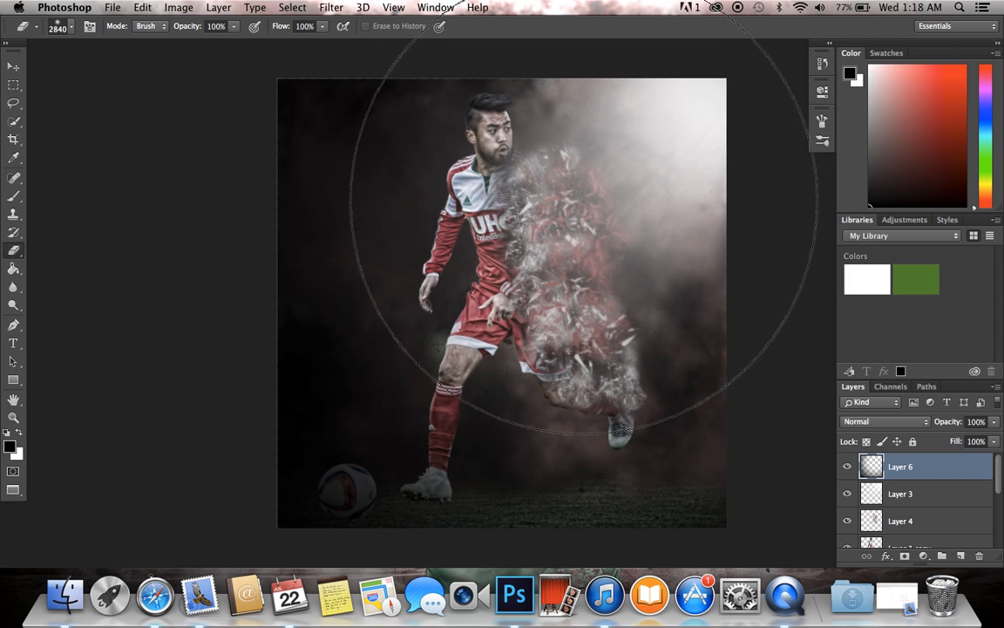
scroll(566, 205, "up", 3)
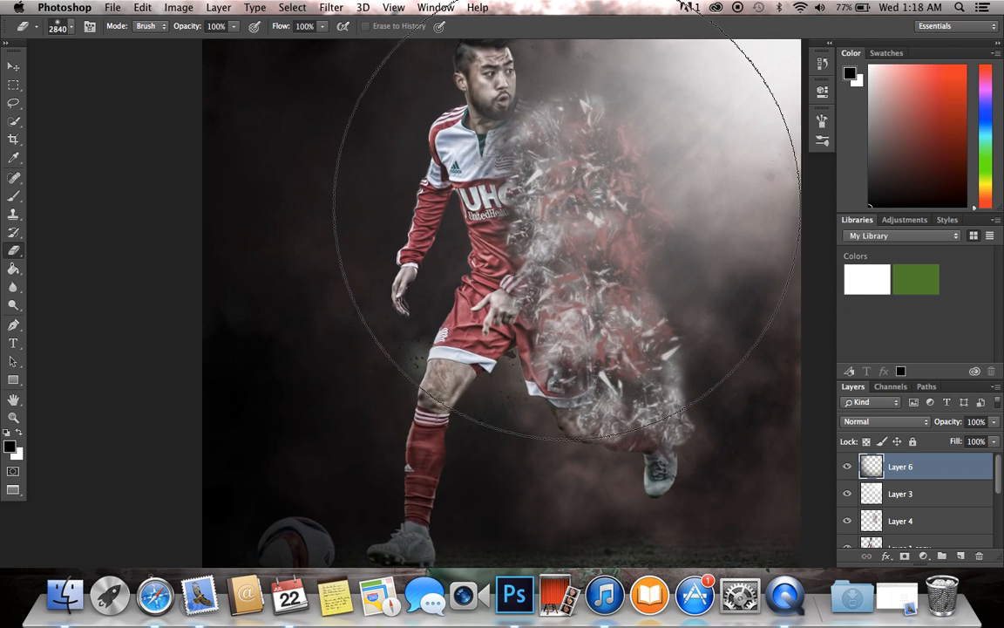
scroll(566, 206, "down", 3)
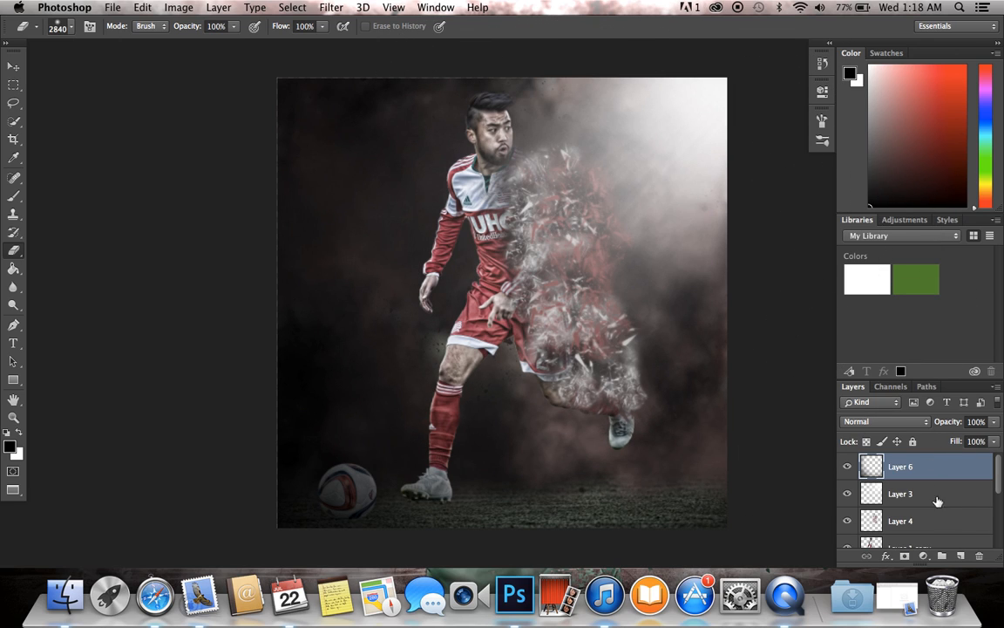
left_click(963, 555)
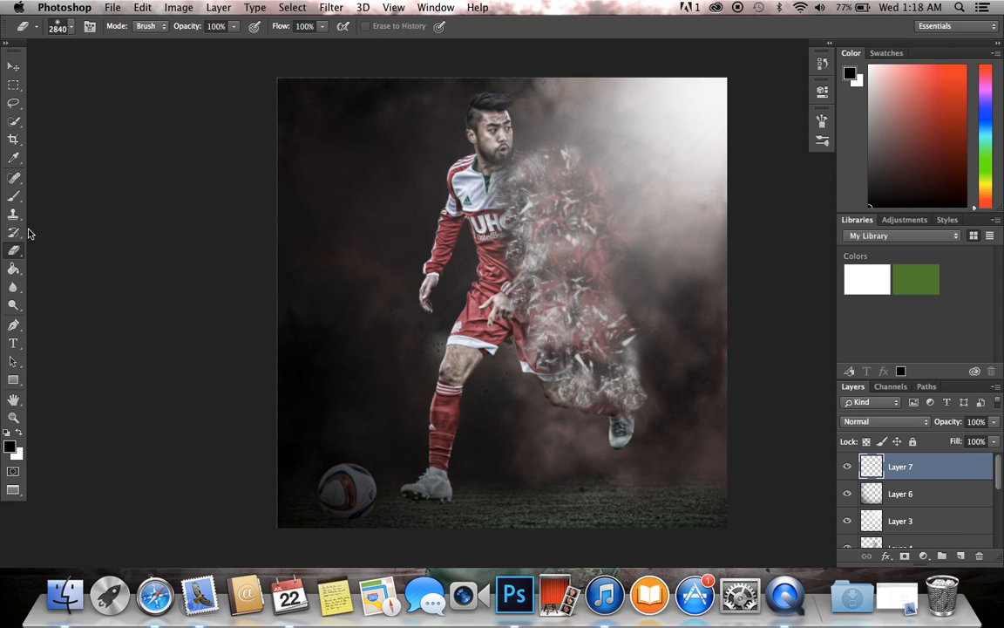
key("super+z")
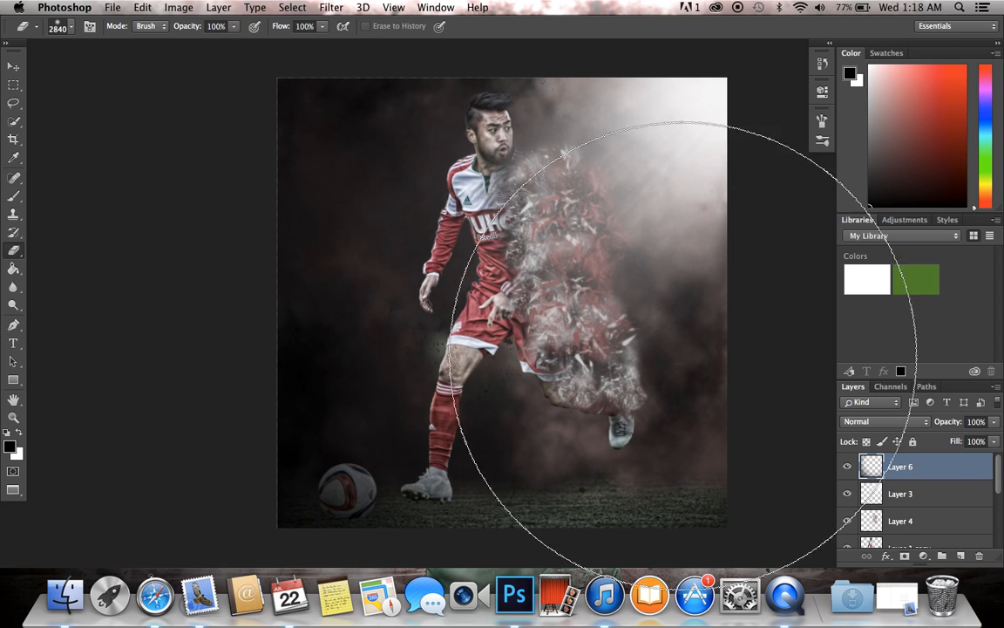
Step: Add the text WFA in a text box over the grass at the image's lower-right corner, and make the box taller
left_click(13, 343)
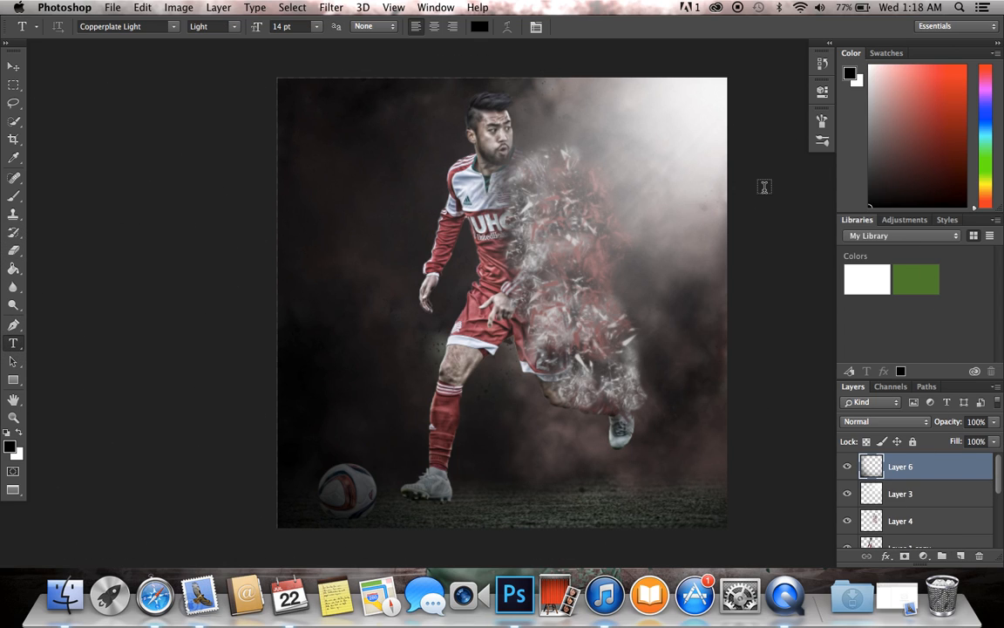
left_click_drag(671, 508, 727, 519)
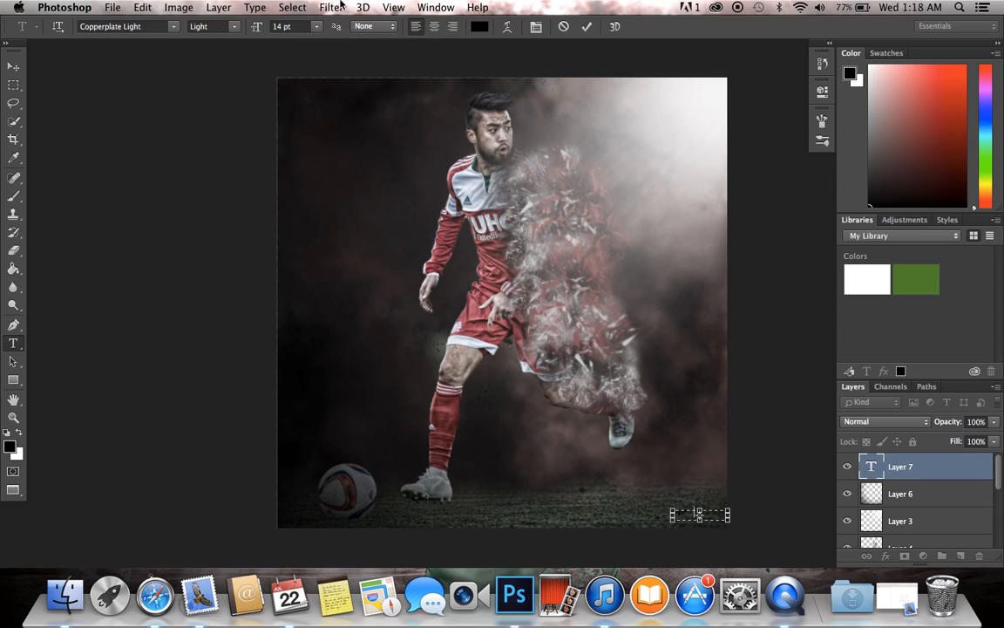
mouse_move(694, 513)
left_mouse_down()
mouse_move(678, 511)
mouse_move(686, 513)
left_mouse_up()
left_click_drag(699, 512, 676, 475)
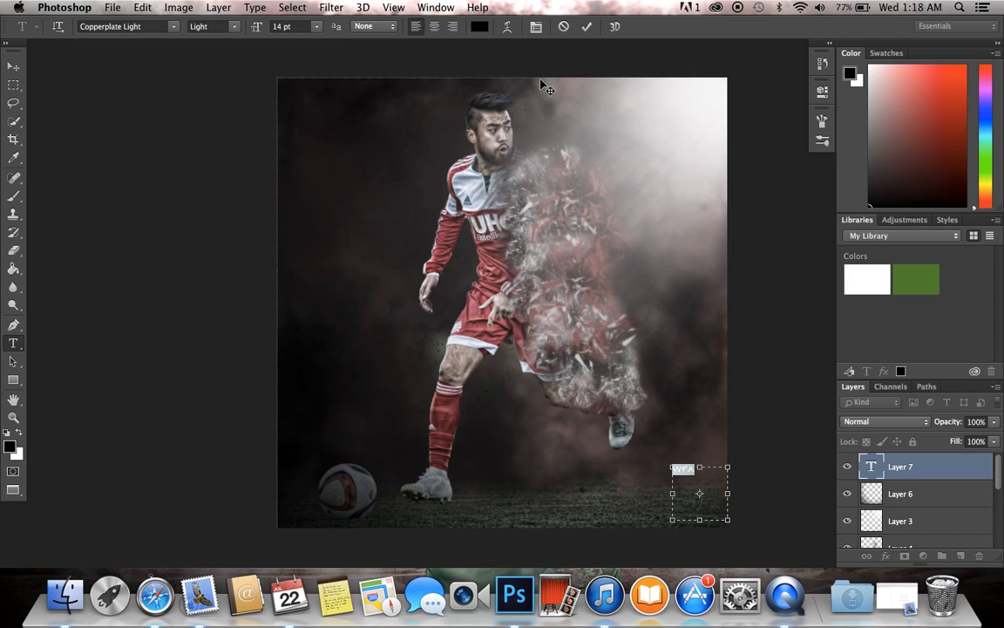
Step: Format the WFA text in white (ffffff) with the Arial Narrow Bold font
left_click(479, 30)
left_click_drag(647, 336, 569, 293)
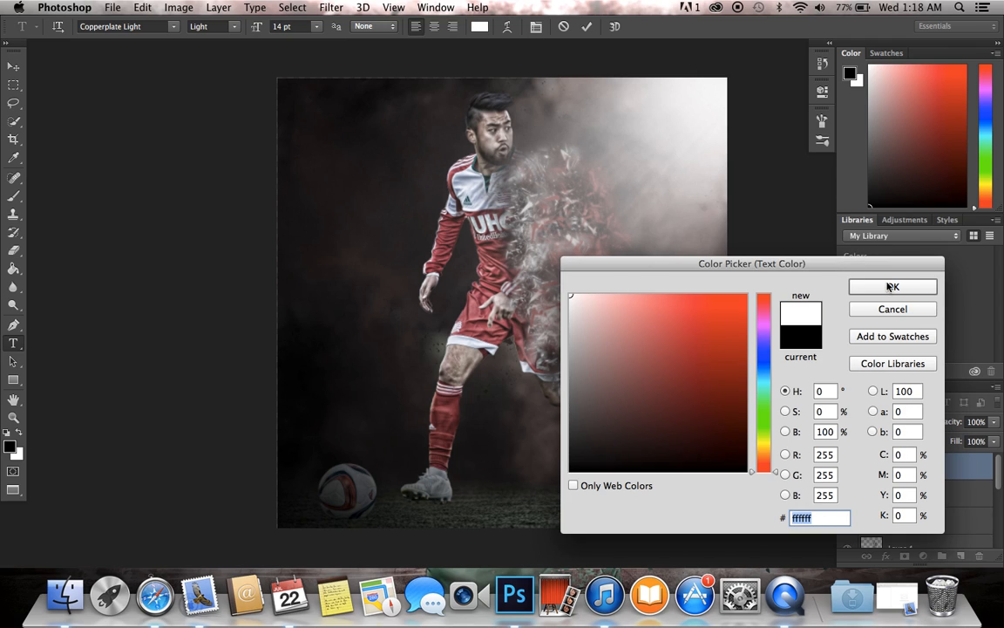
left_click(888, 285)
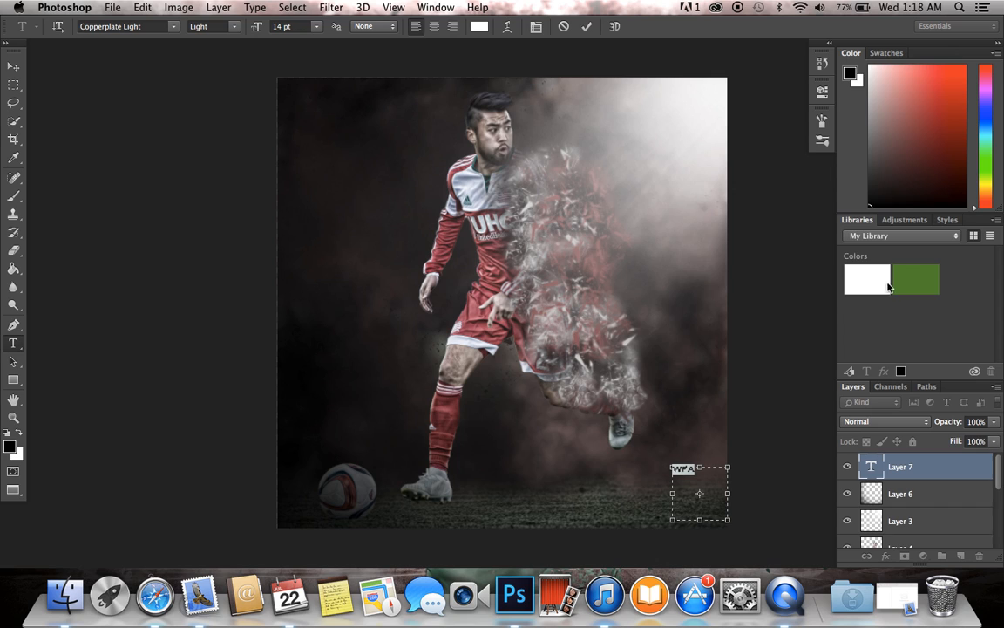
left_click(173, 26)
scroll(201, 99, "up", 10)
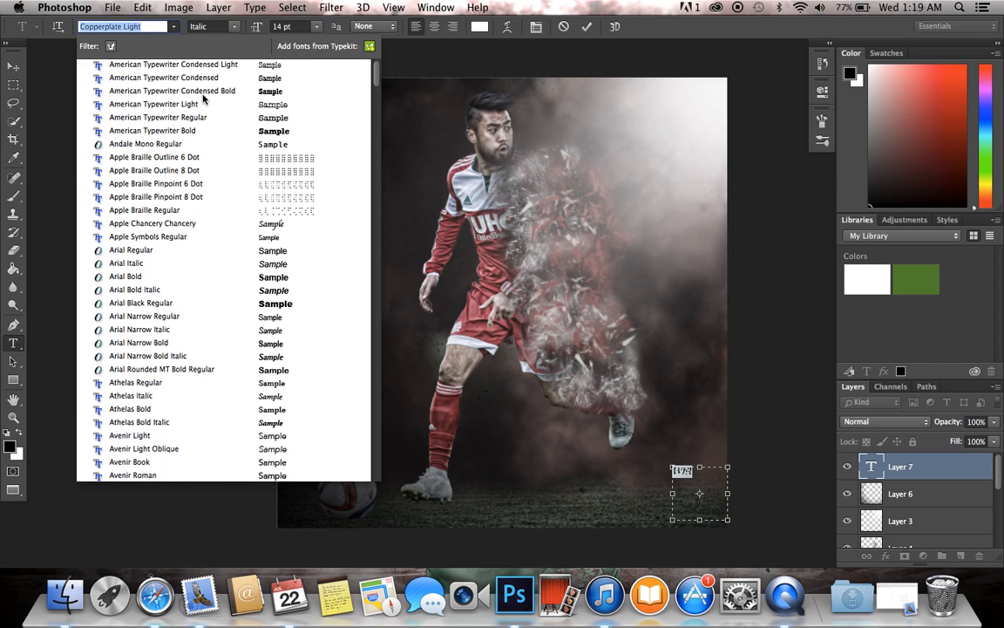
left_click(244, 343)
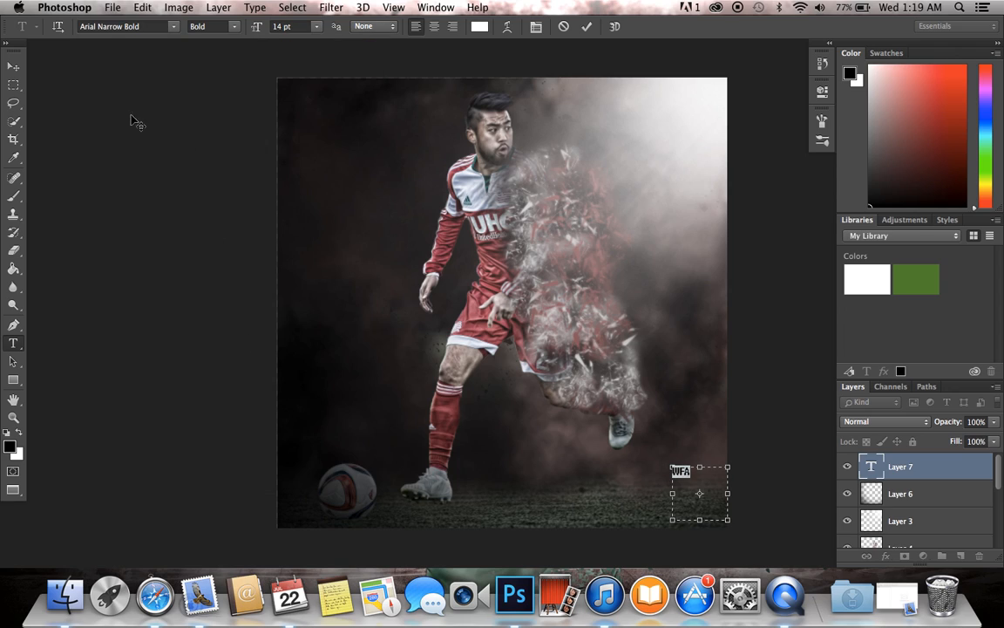
Step: Move the WFA text down into the lower-right corner of the image
left_click(13, 67)
left_click_drag(629, 457, 662, 503)
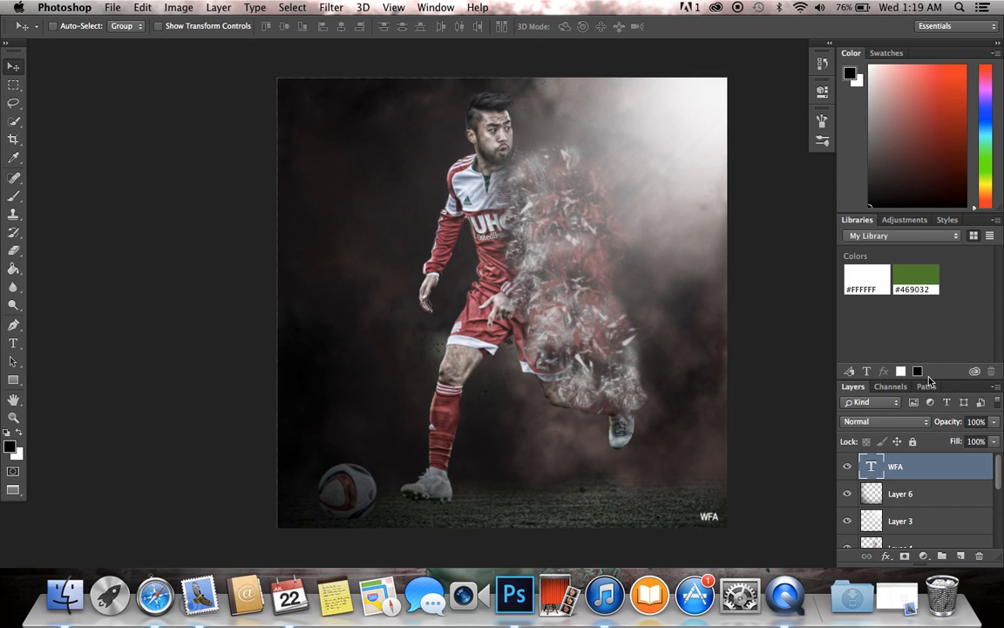
right_click(780, 610)
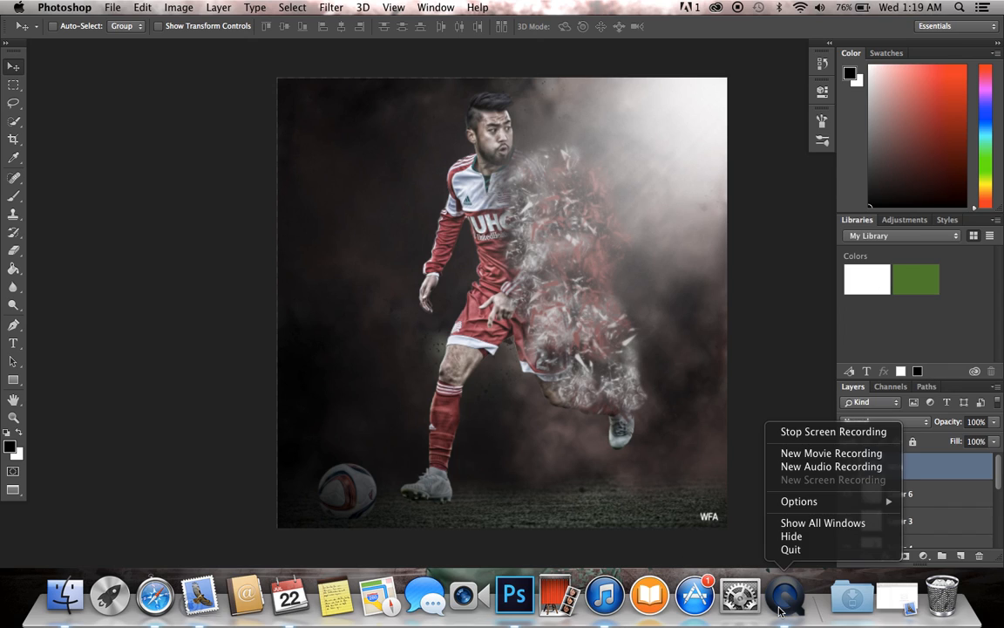